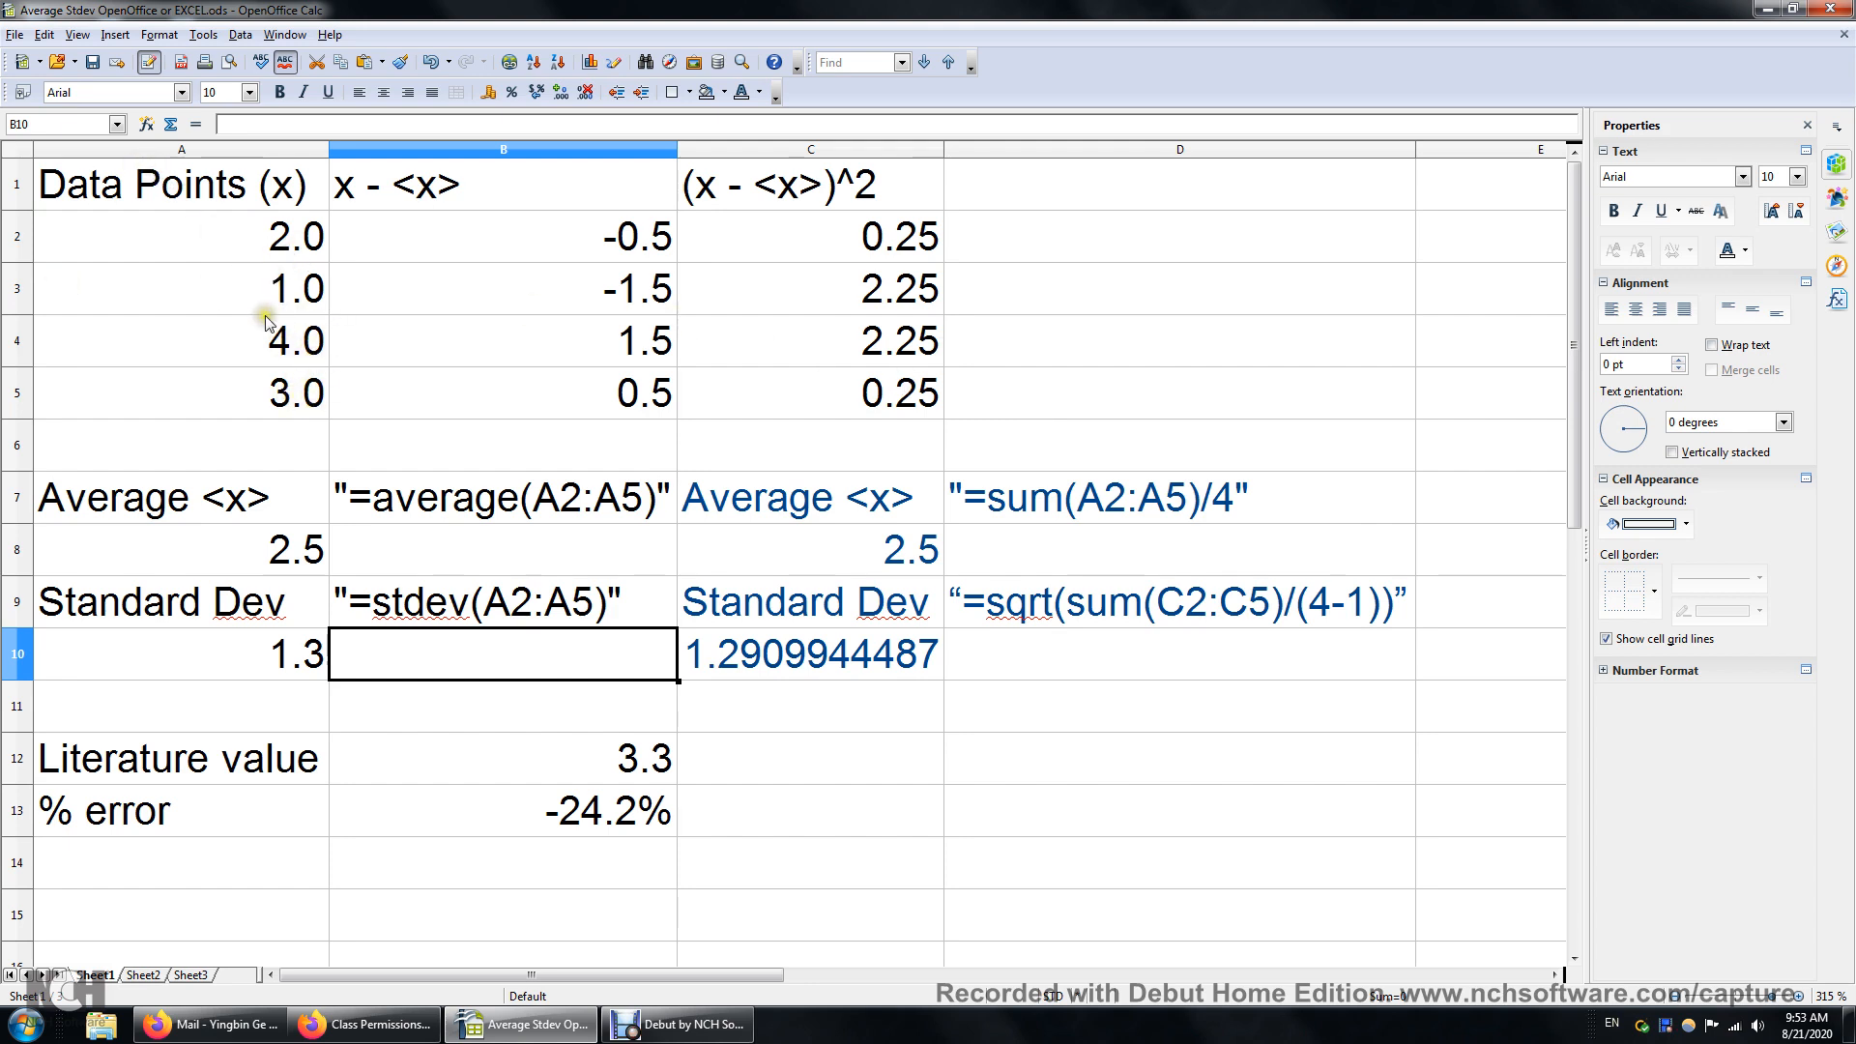
Step: Examine the two average formulas for the data points, in cells A8 and C8
{"action": "double_click", "coordinate": [280, 544]}
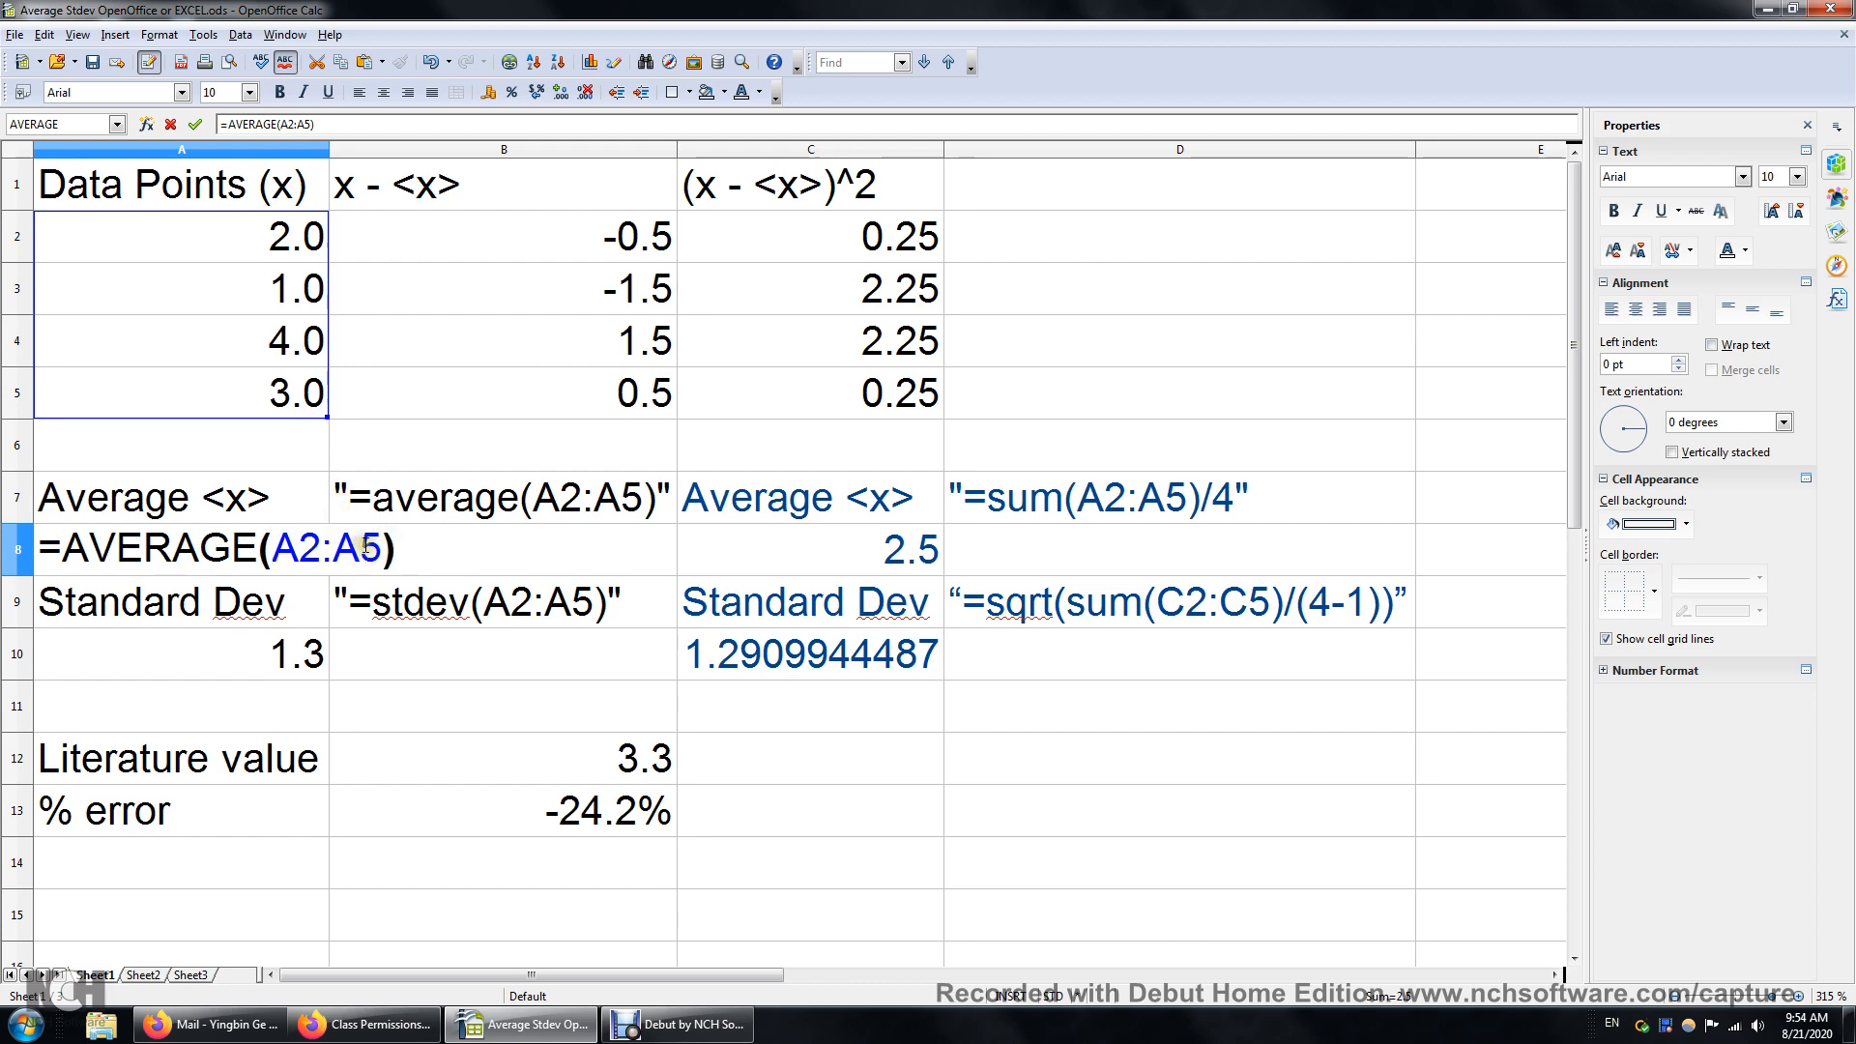
{"action": "key", "text": "Return"}
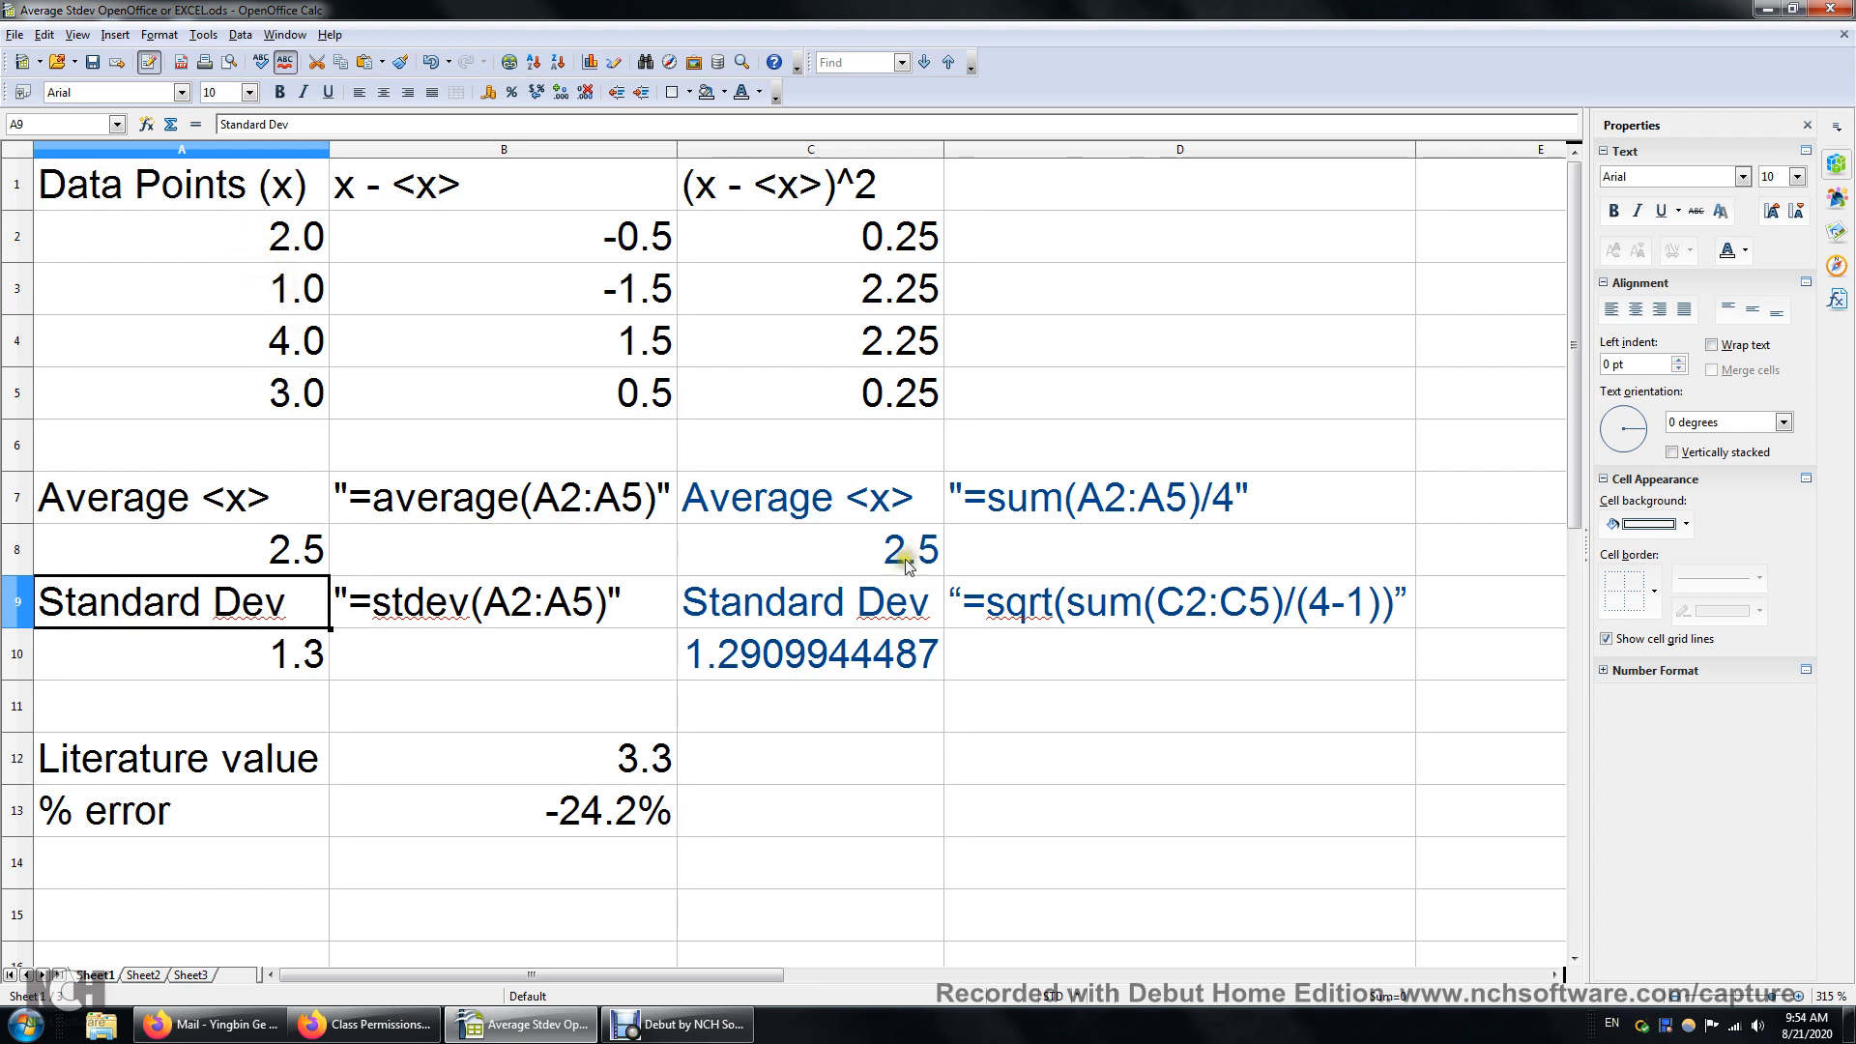
{"action": "double_click", "coordinate": [870, 556]}
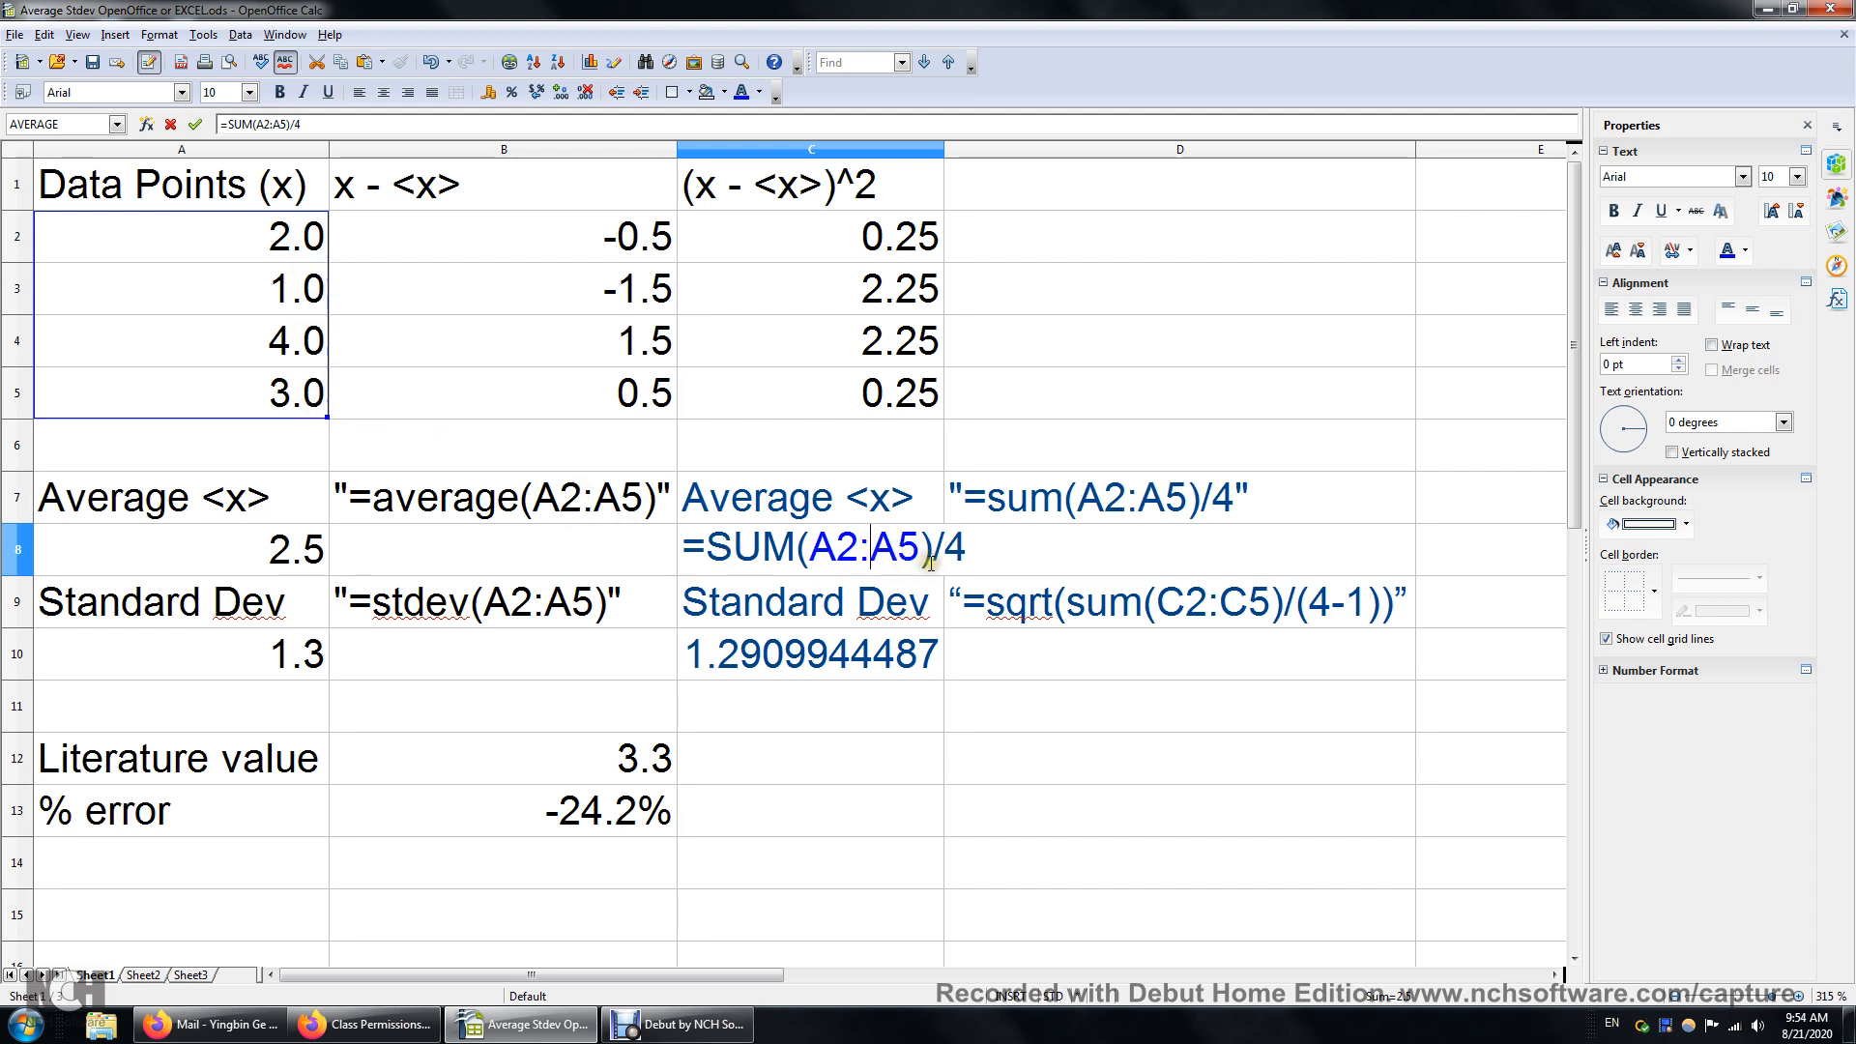
{"action": "key", "text": "Return"}
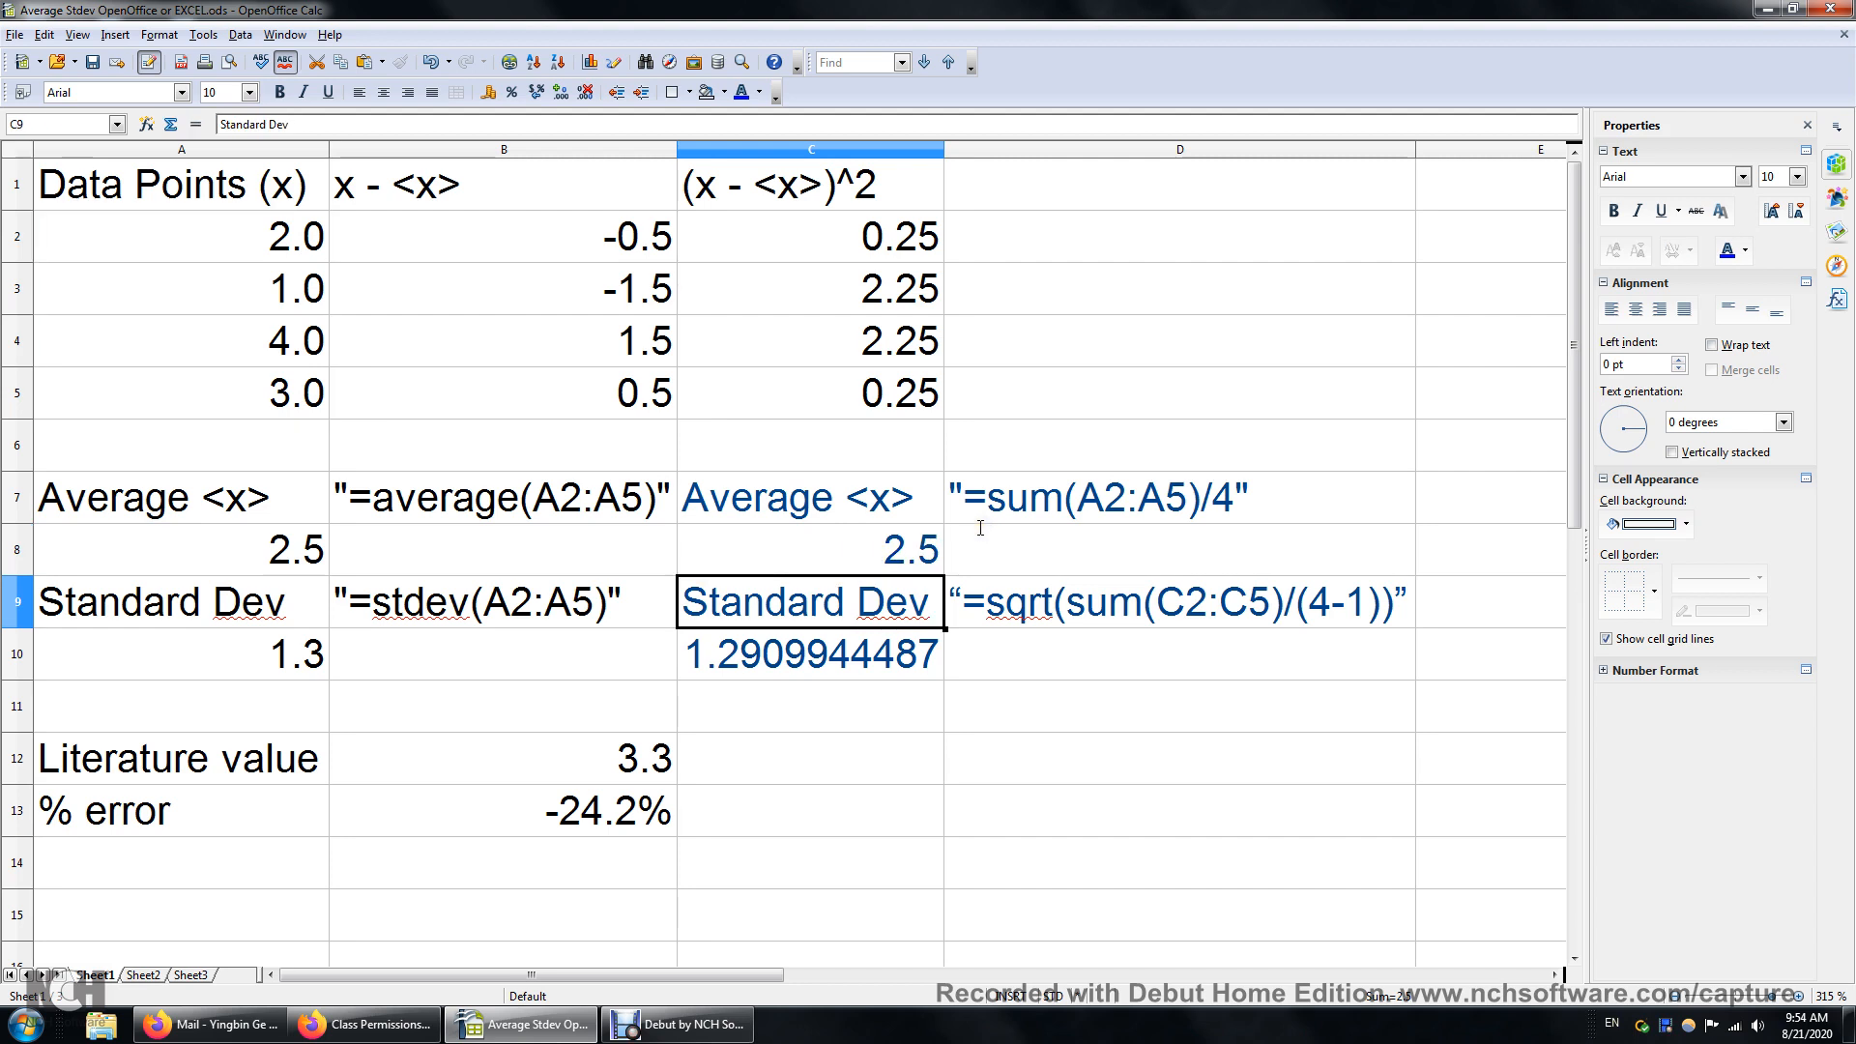
{"action": "left_click", "coordinate": [872, 537]}
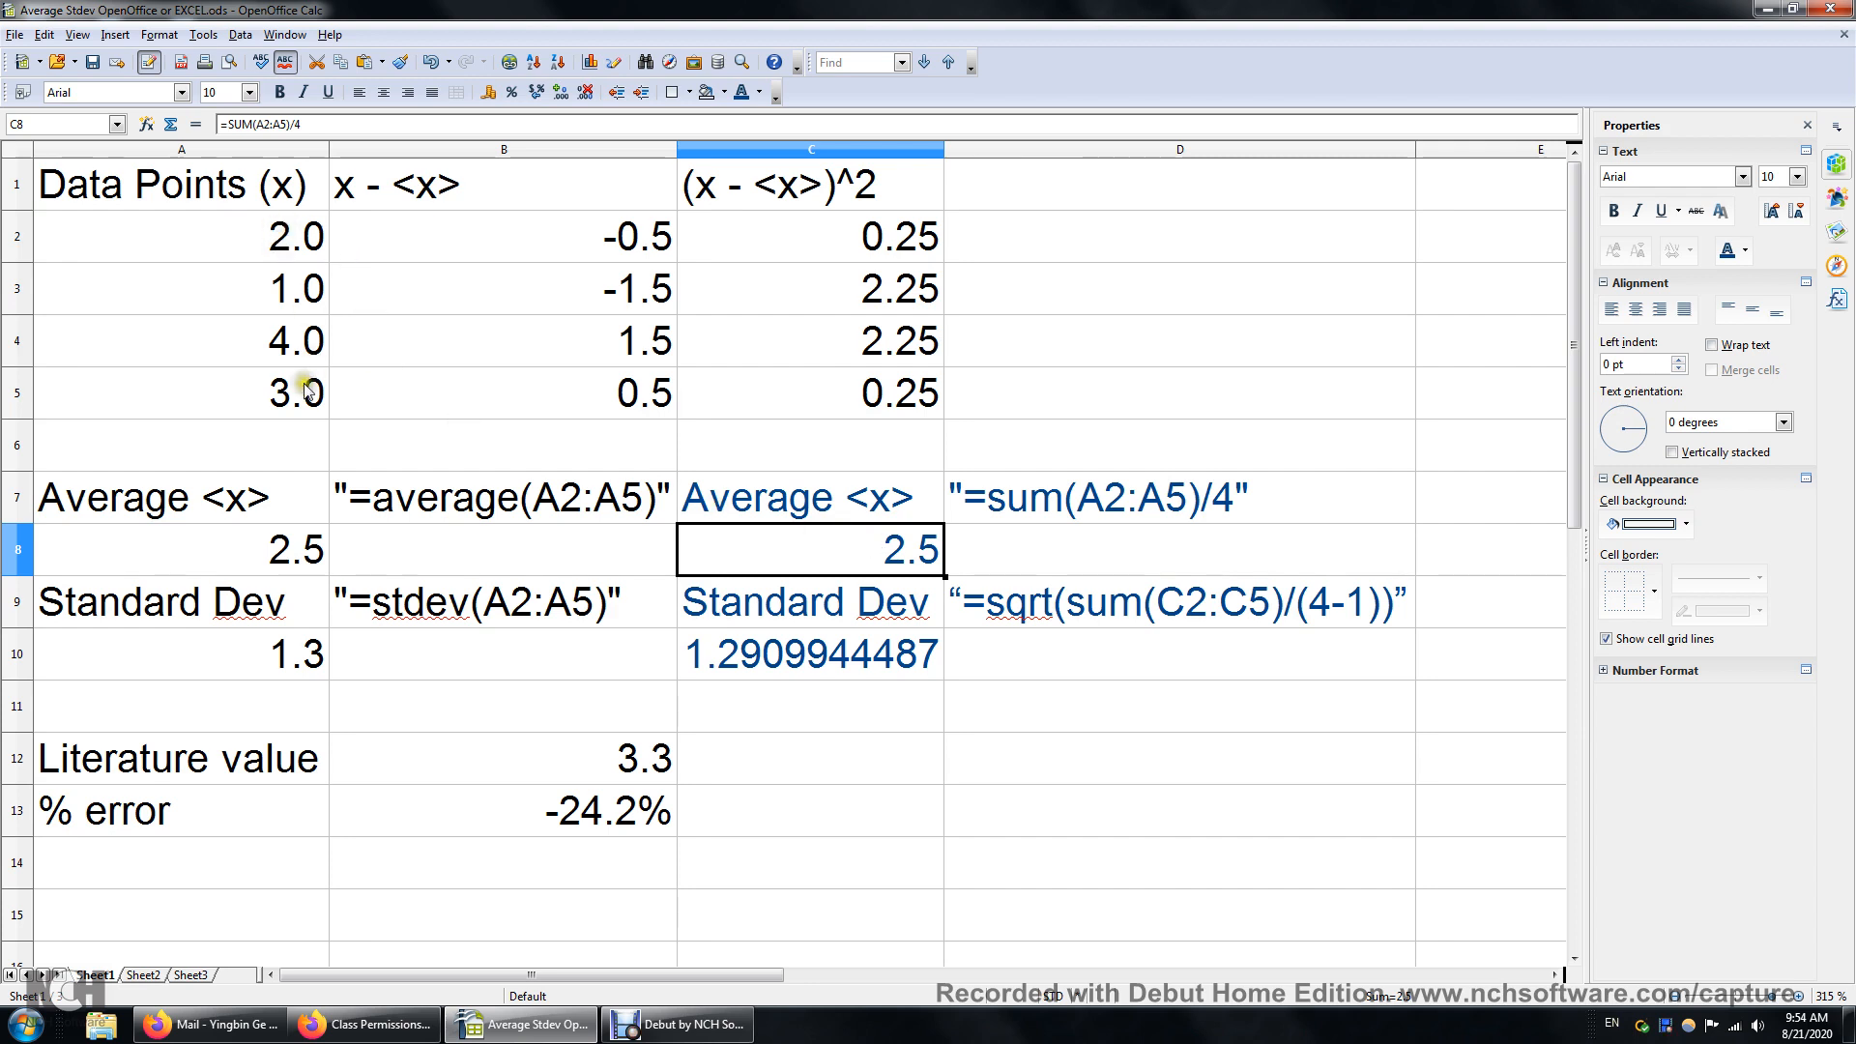
Step: Examine the standard deviation formula in A10 and the formula notes in B7 and B9
{"action": "double_click", "coordinate": [277, 654]}
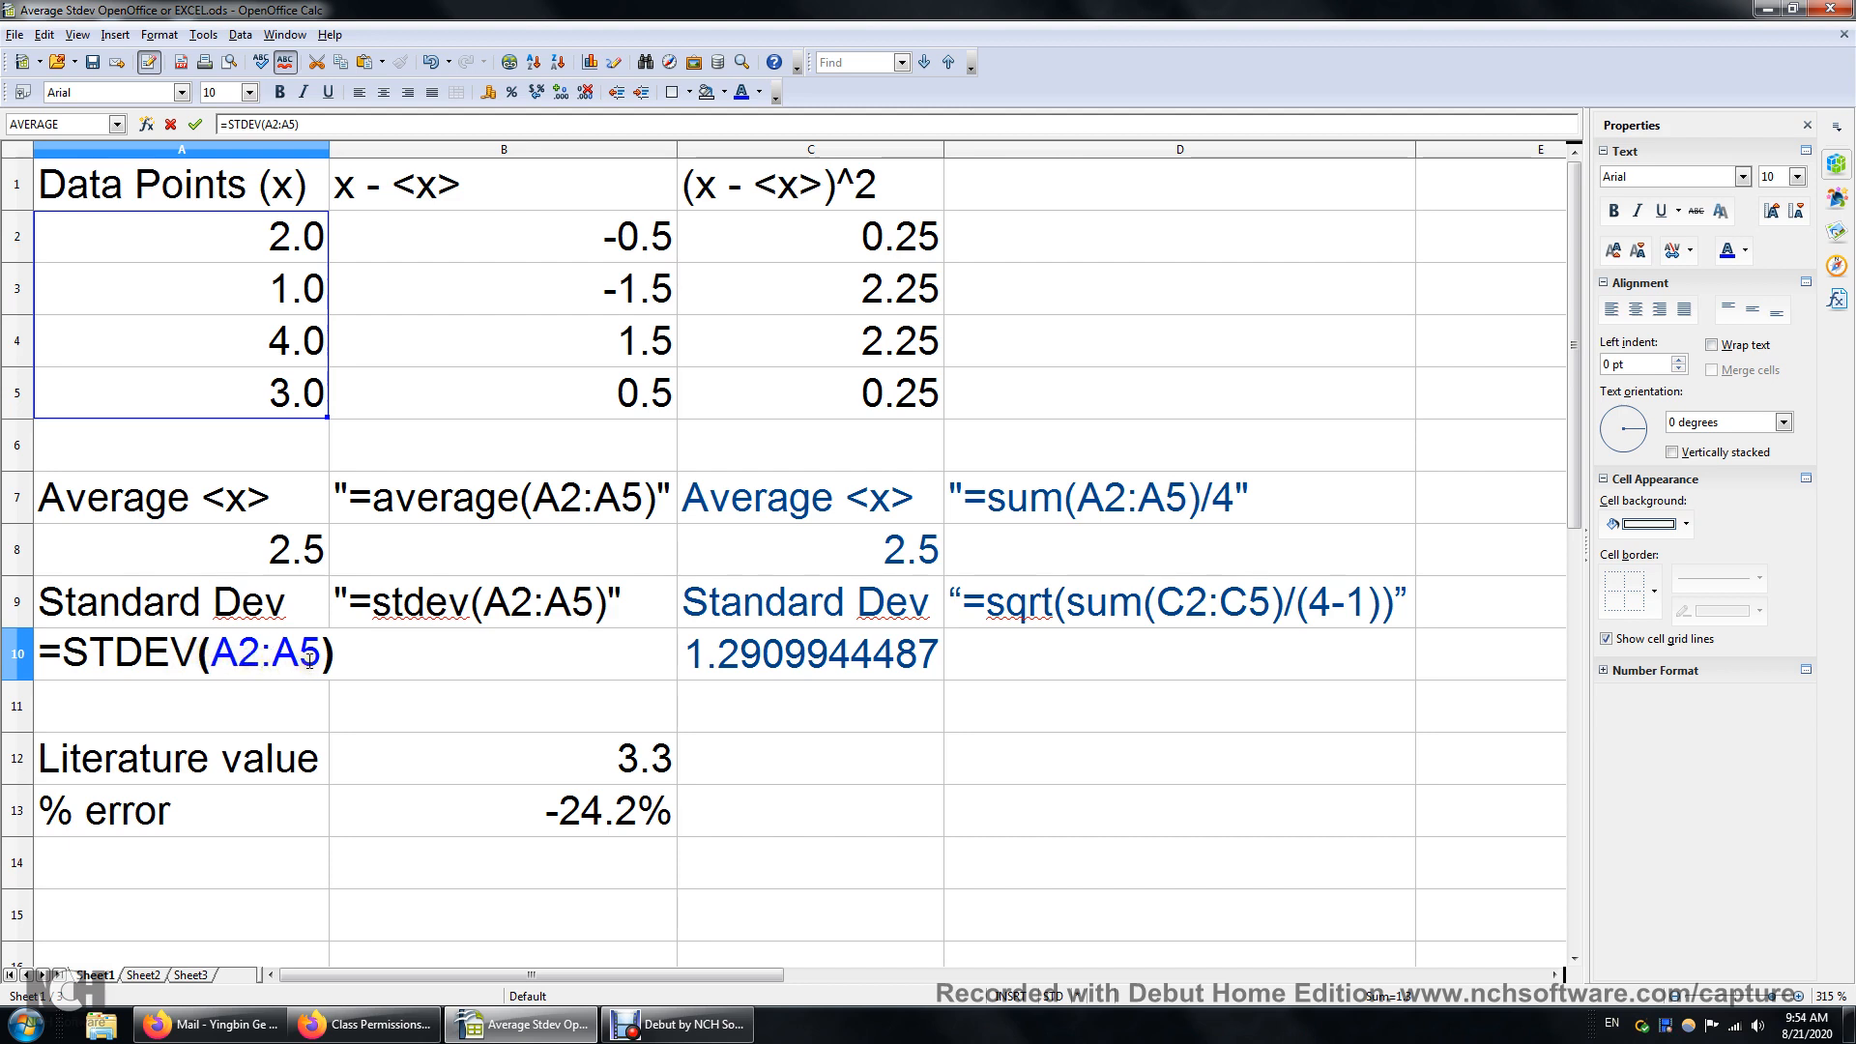
{"action": "key", "text": "Return"}
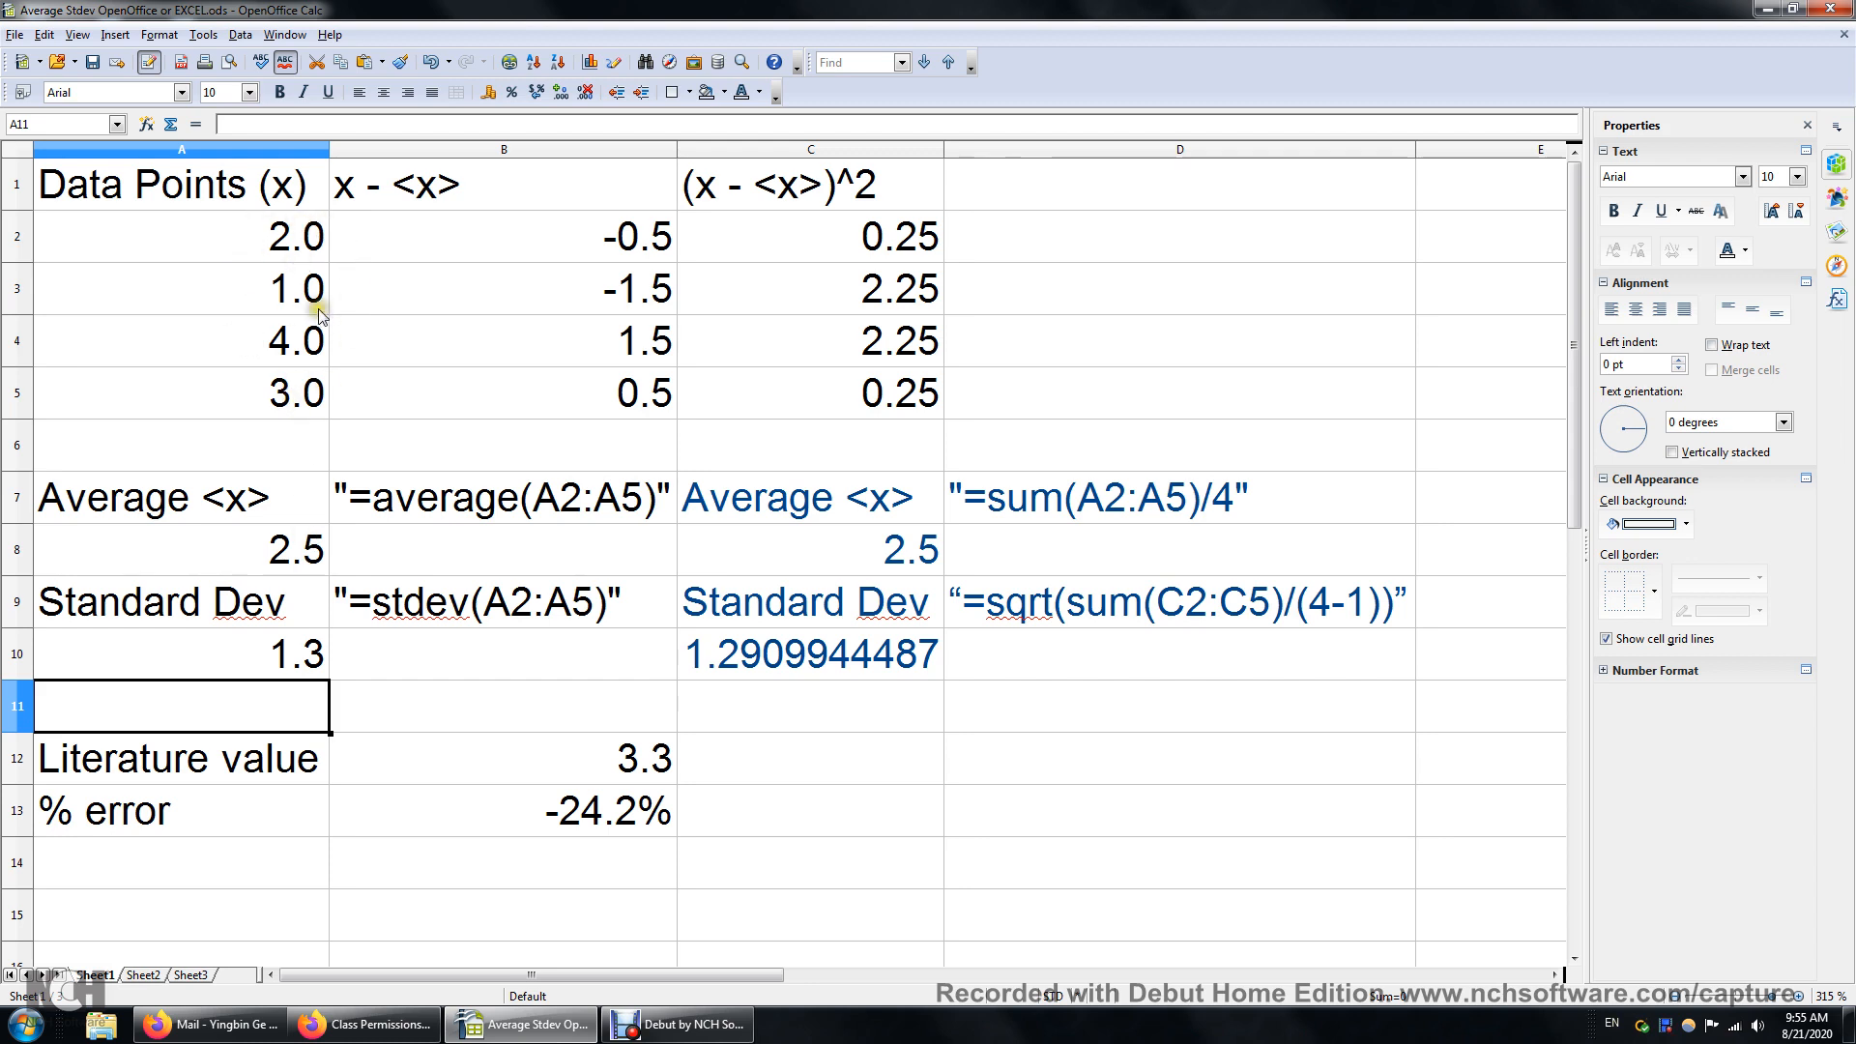
{"action": "left_click", "coordinate": [505, 503]}
{"action": "left_click", "coordinate": [500, 595]}
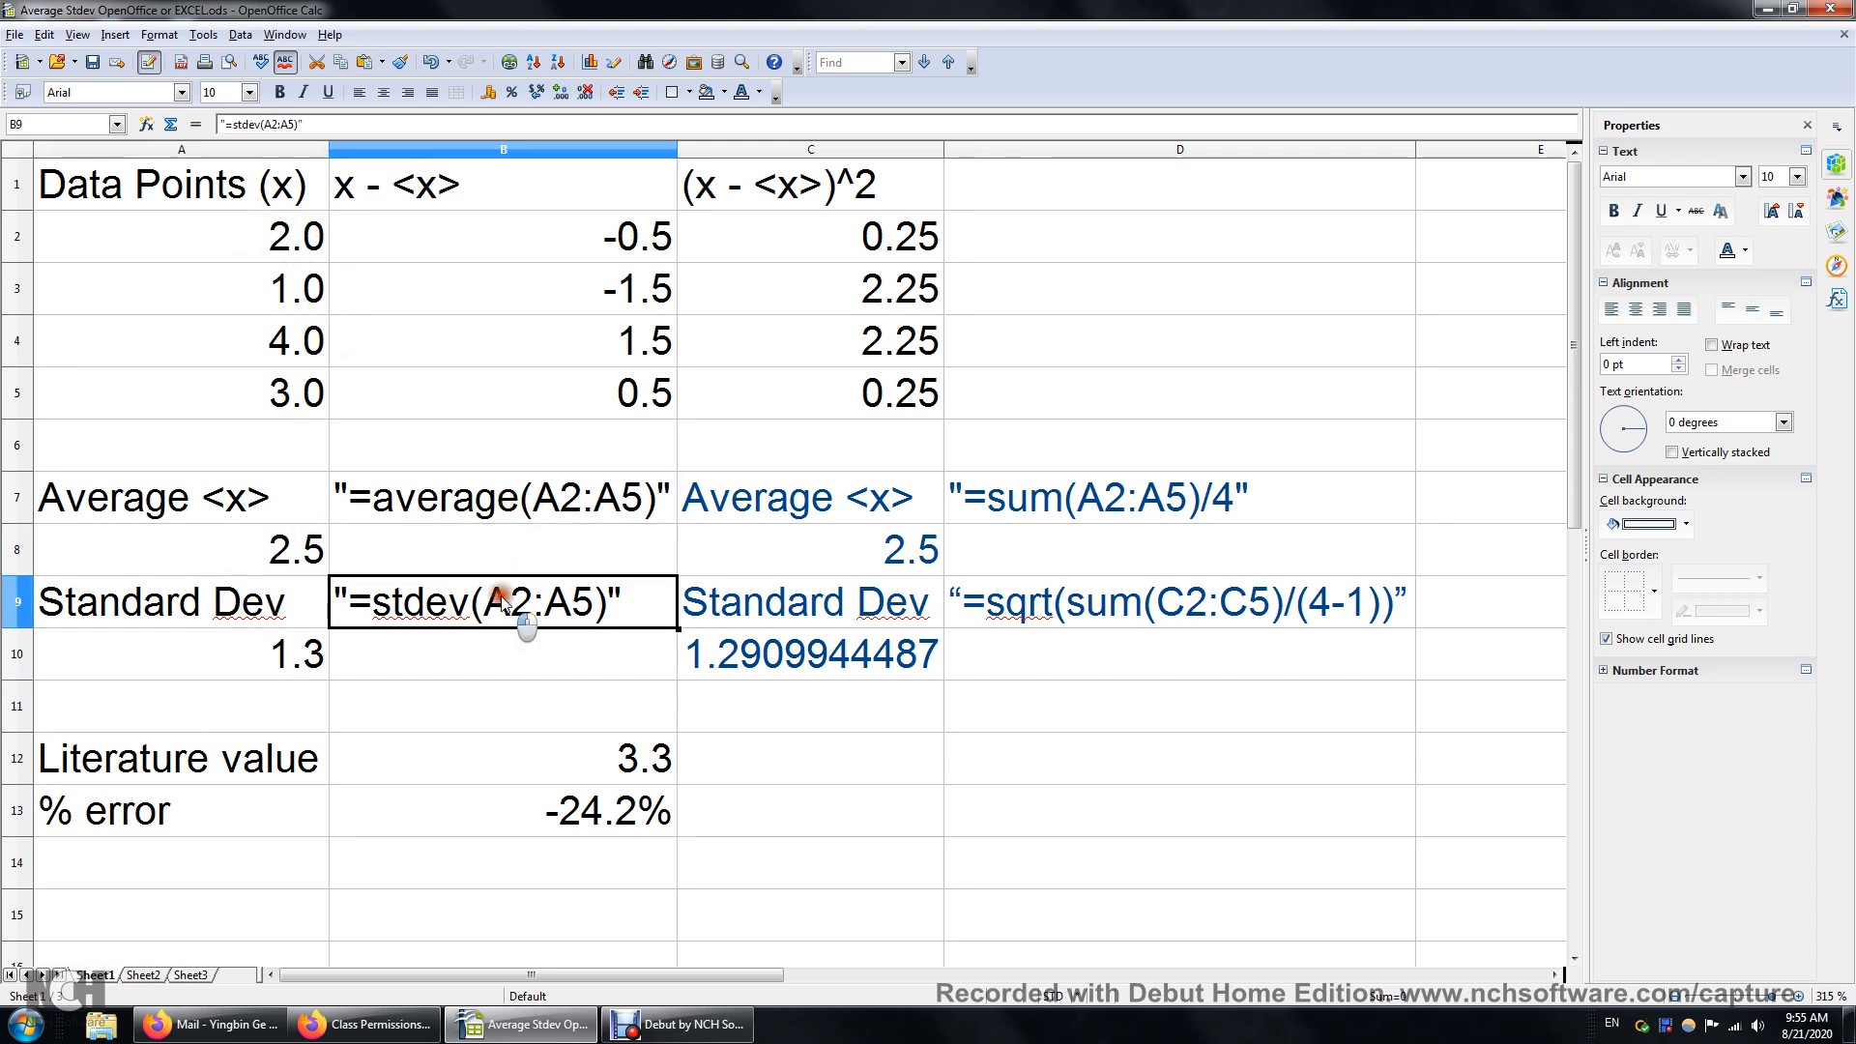
{"action": "left_click", "coordinate": [500, 494]}
{"action": "left_click", "coordinate": [481, 610]}
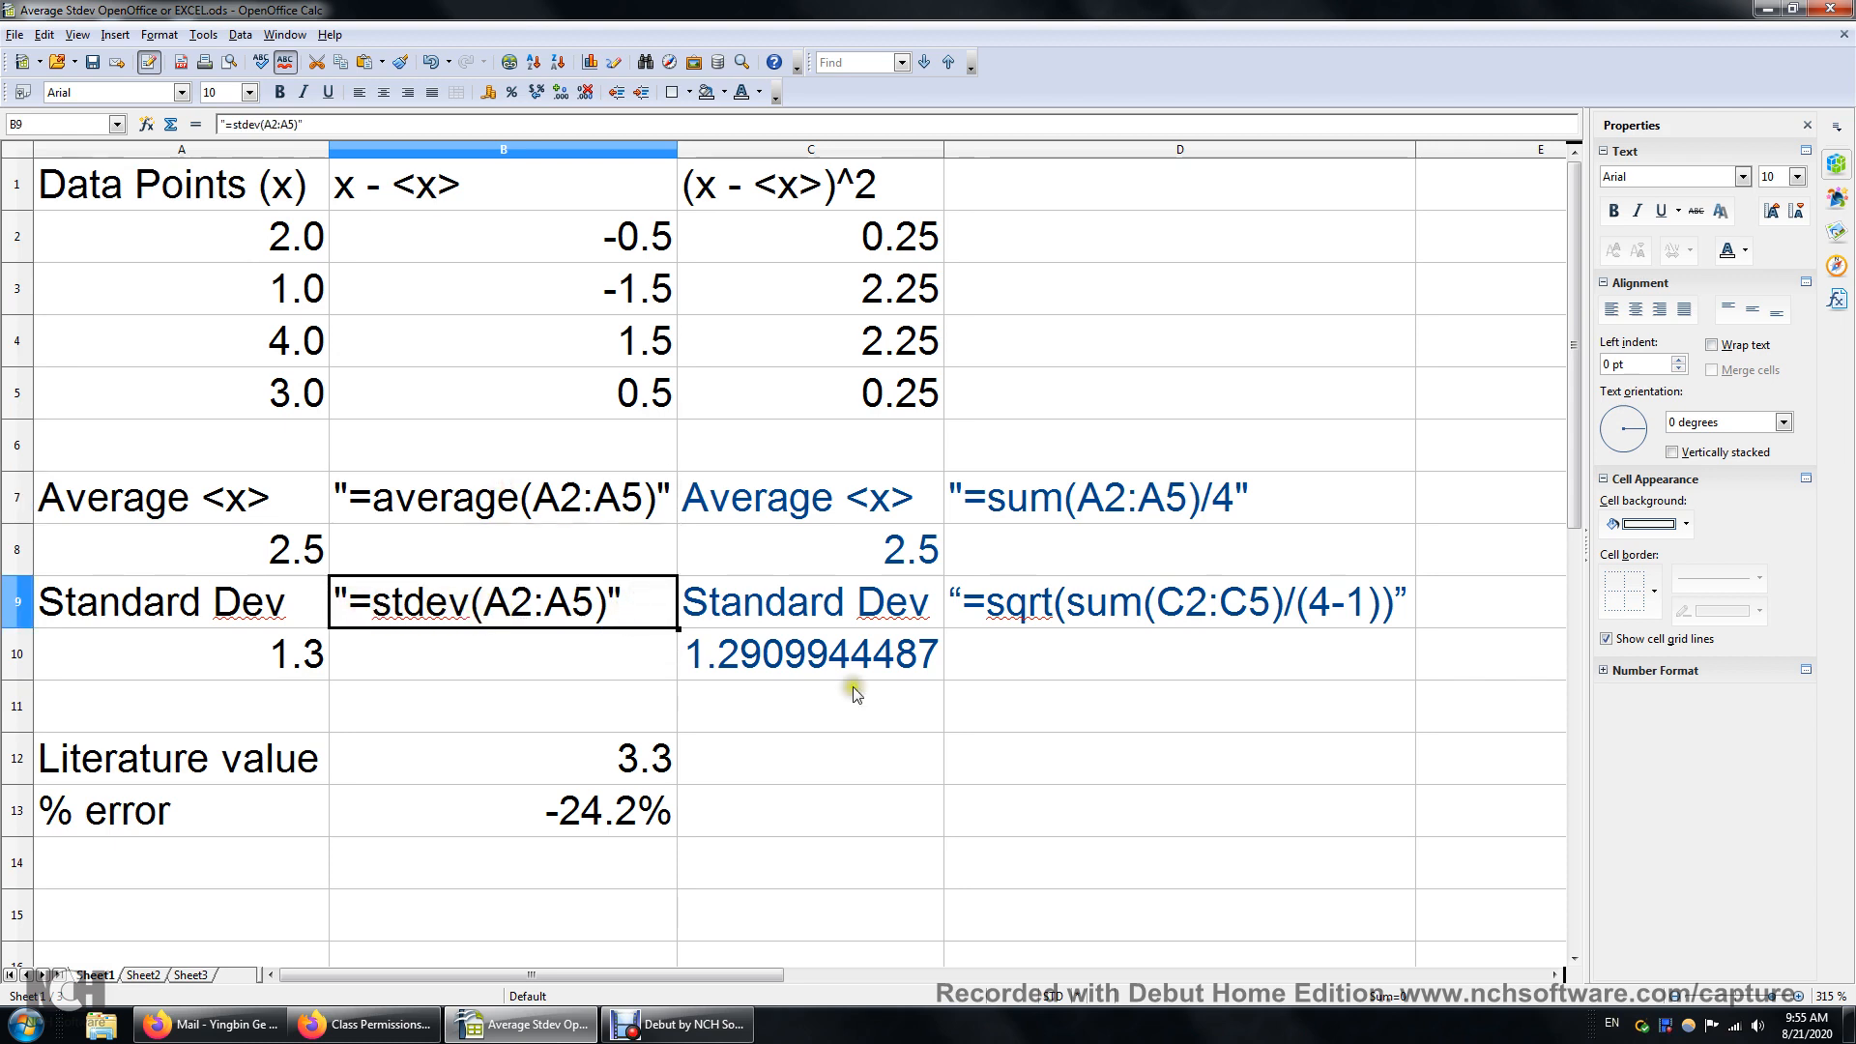
{"action": "left_click", "coordinate": [923, 713]}
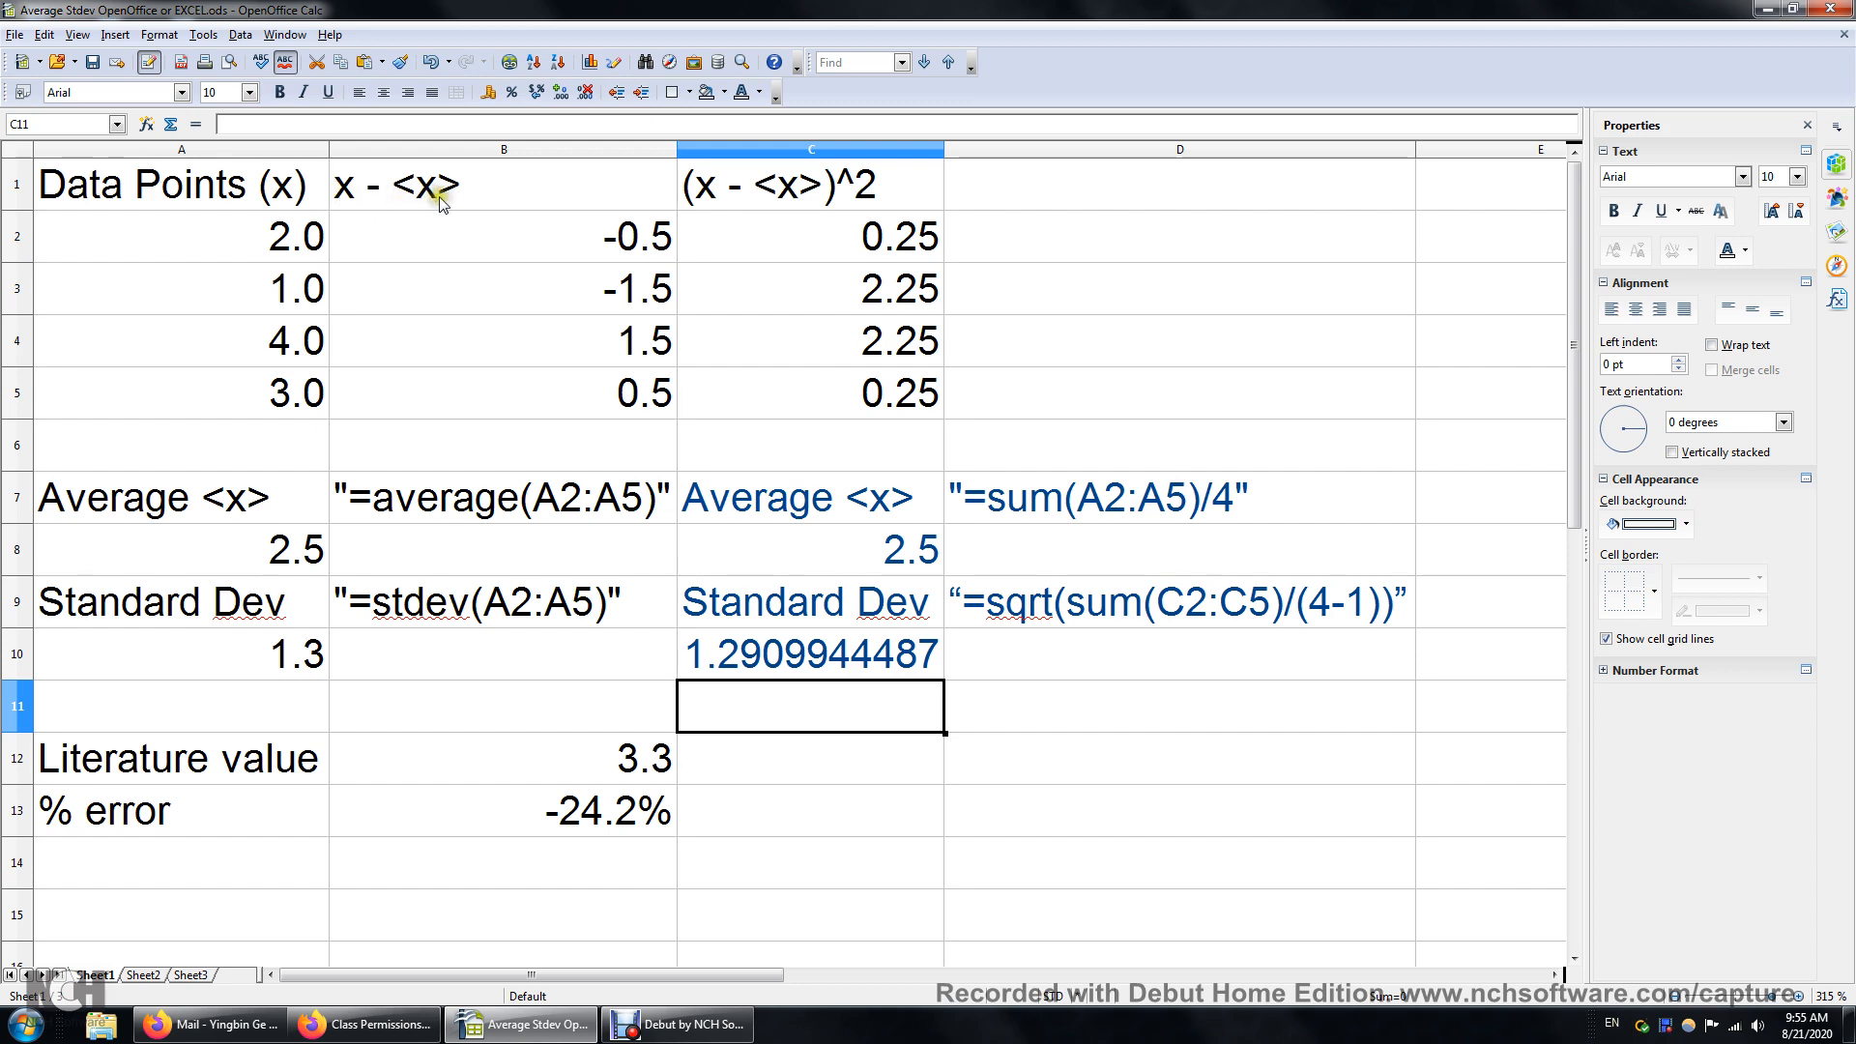
Step: Check the deviation formula =A2-A$8 in B2 and fill it down through B5
{"action": "double_click", "coordinate": [598, 238]}
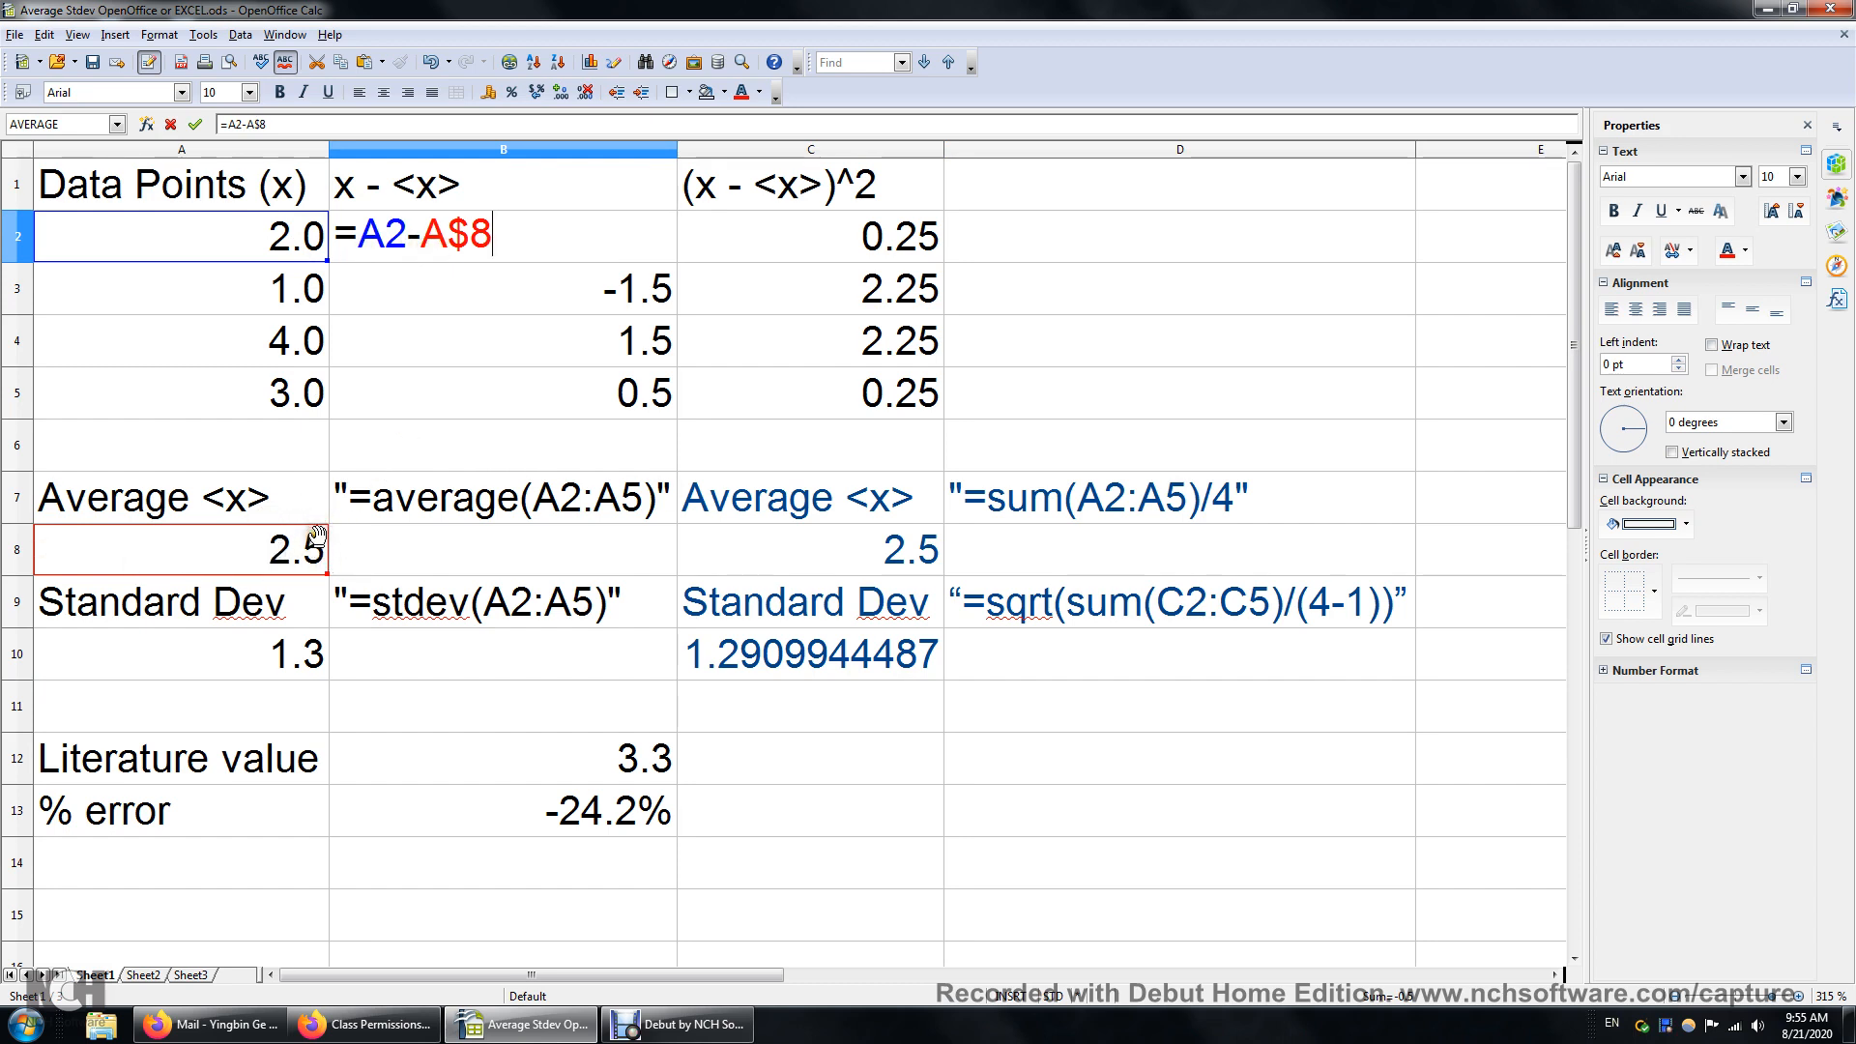
{"action": "double_click", "coordinate": [483, 236]}
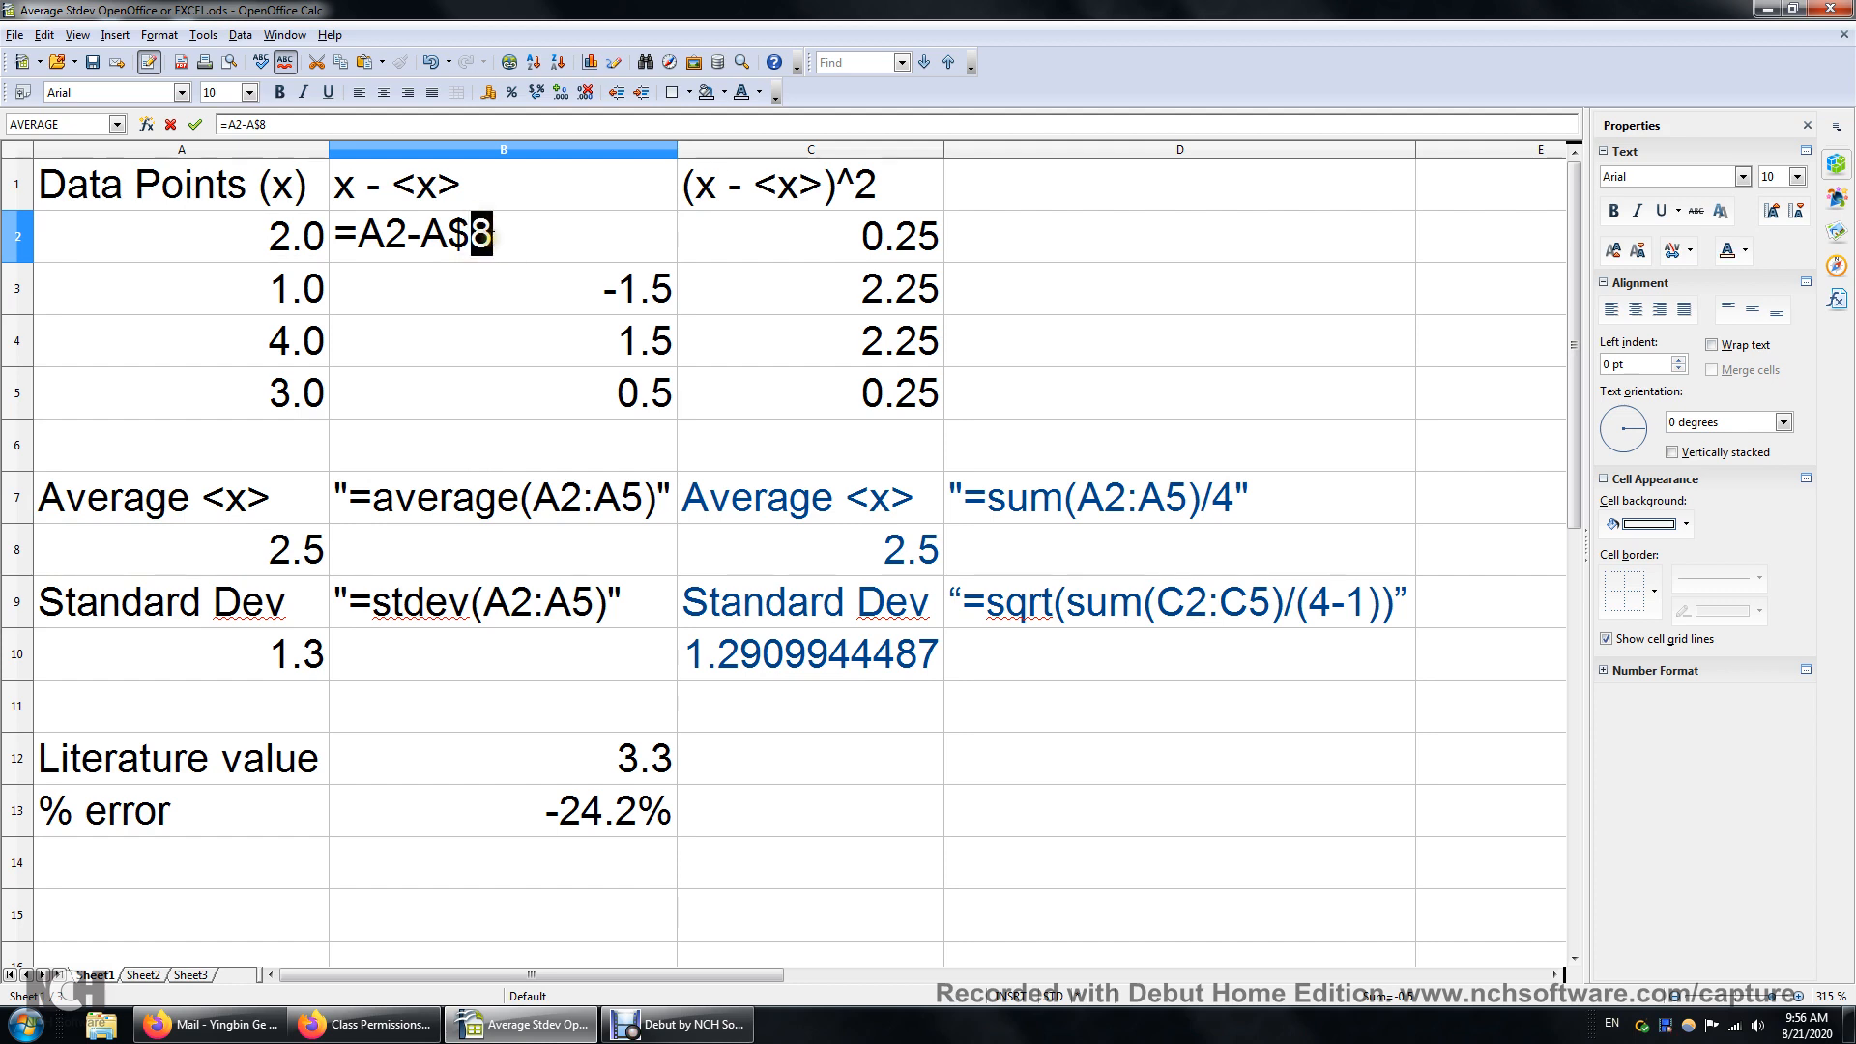
{"action": "key", "text": "Return"}
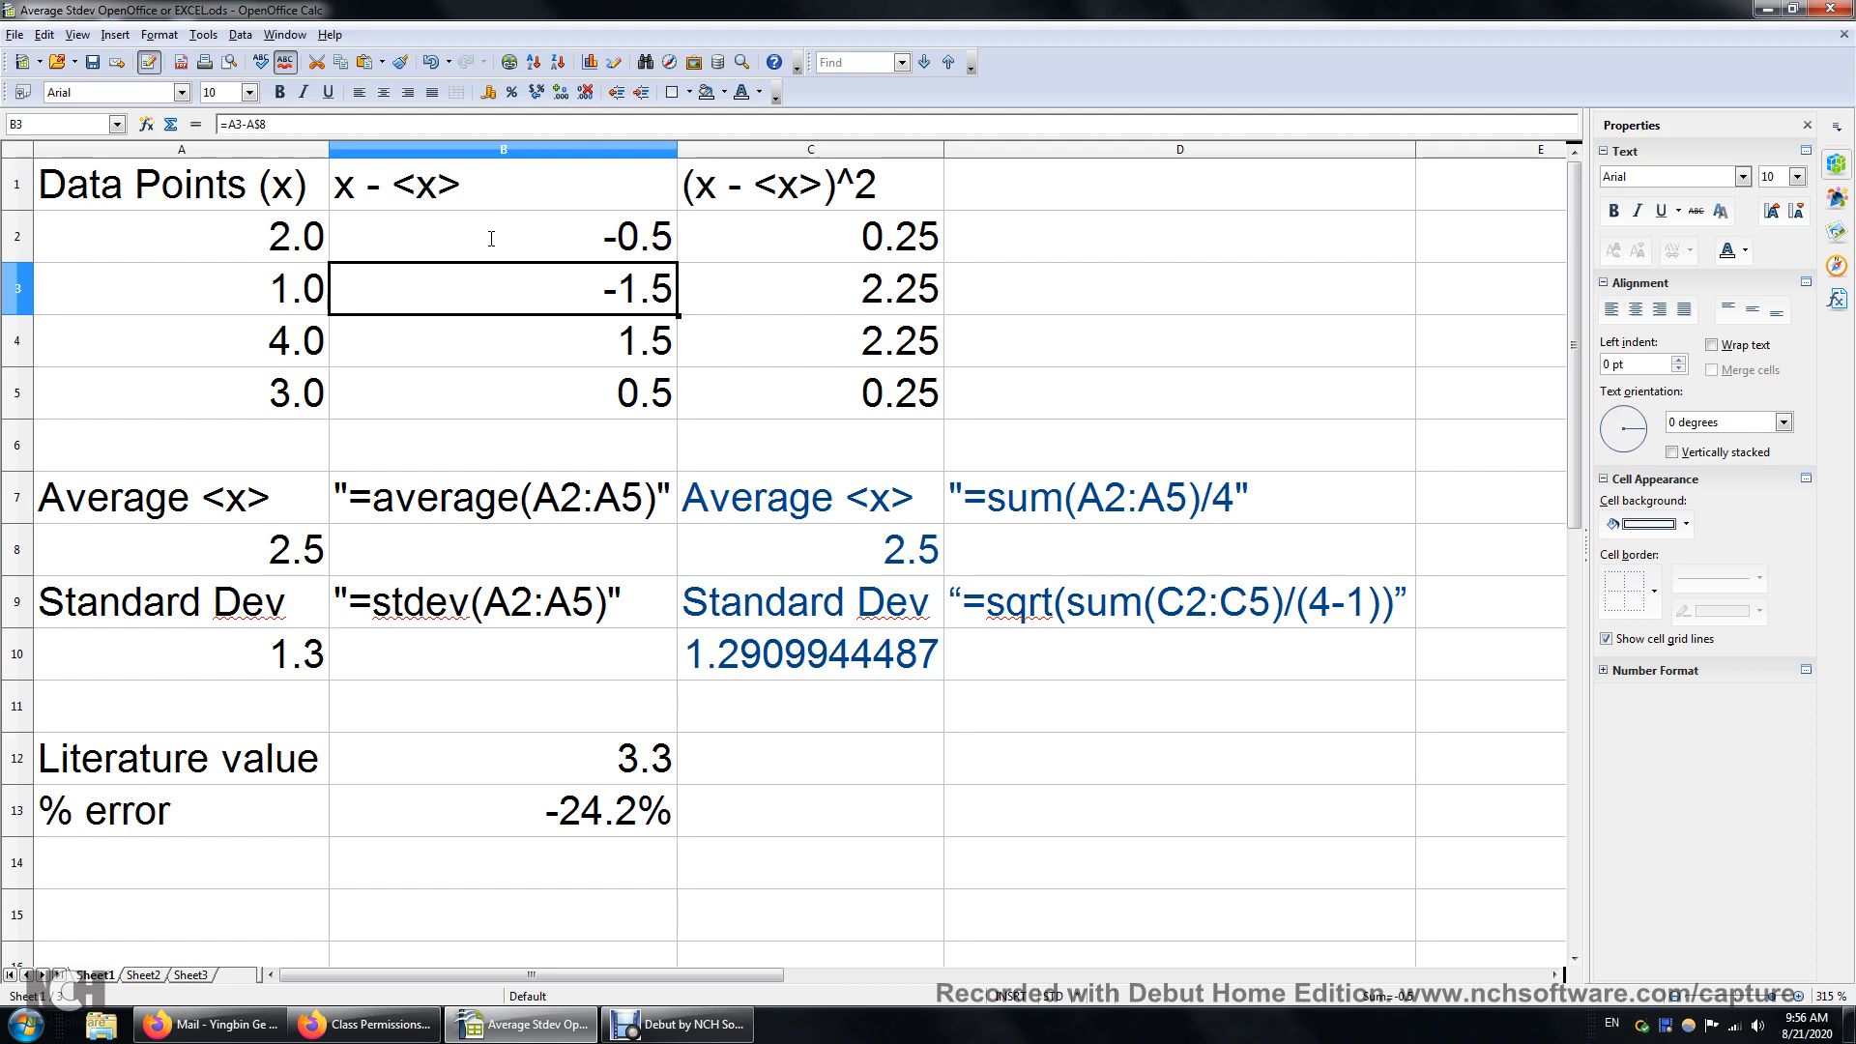
{"action": "left_click", "coordinate": [492, 238]}
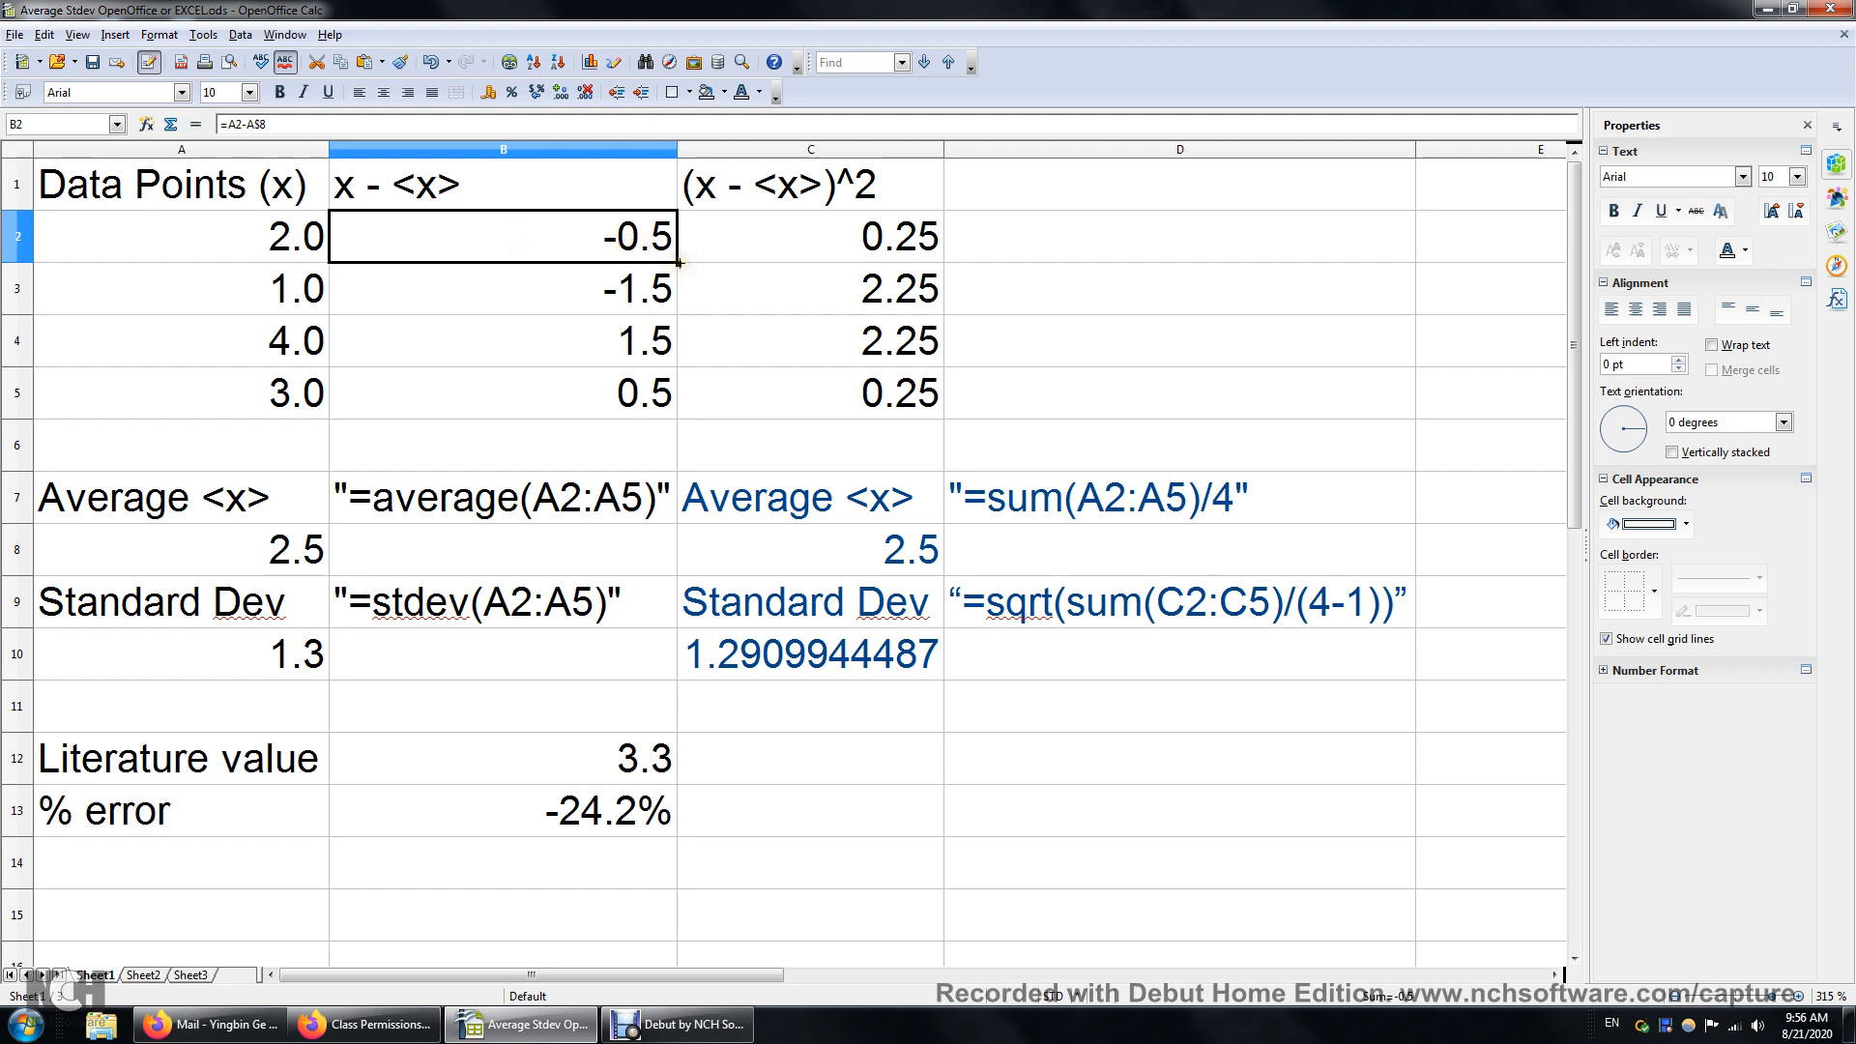
{"action": "left_click_drag", "start_coordinate": [678, 262], "coordinate": [684, 415]}
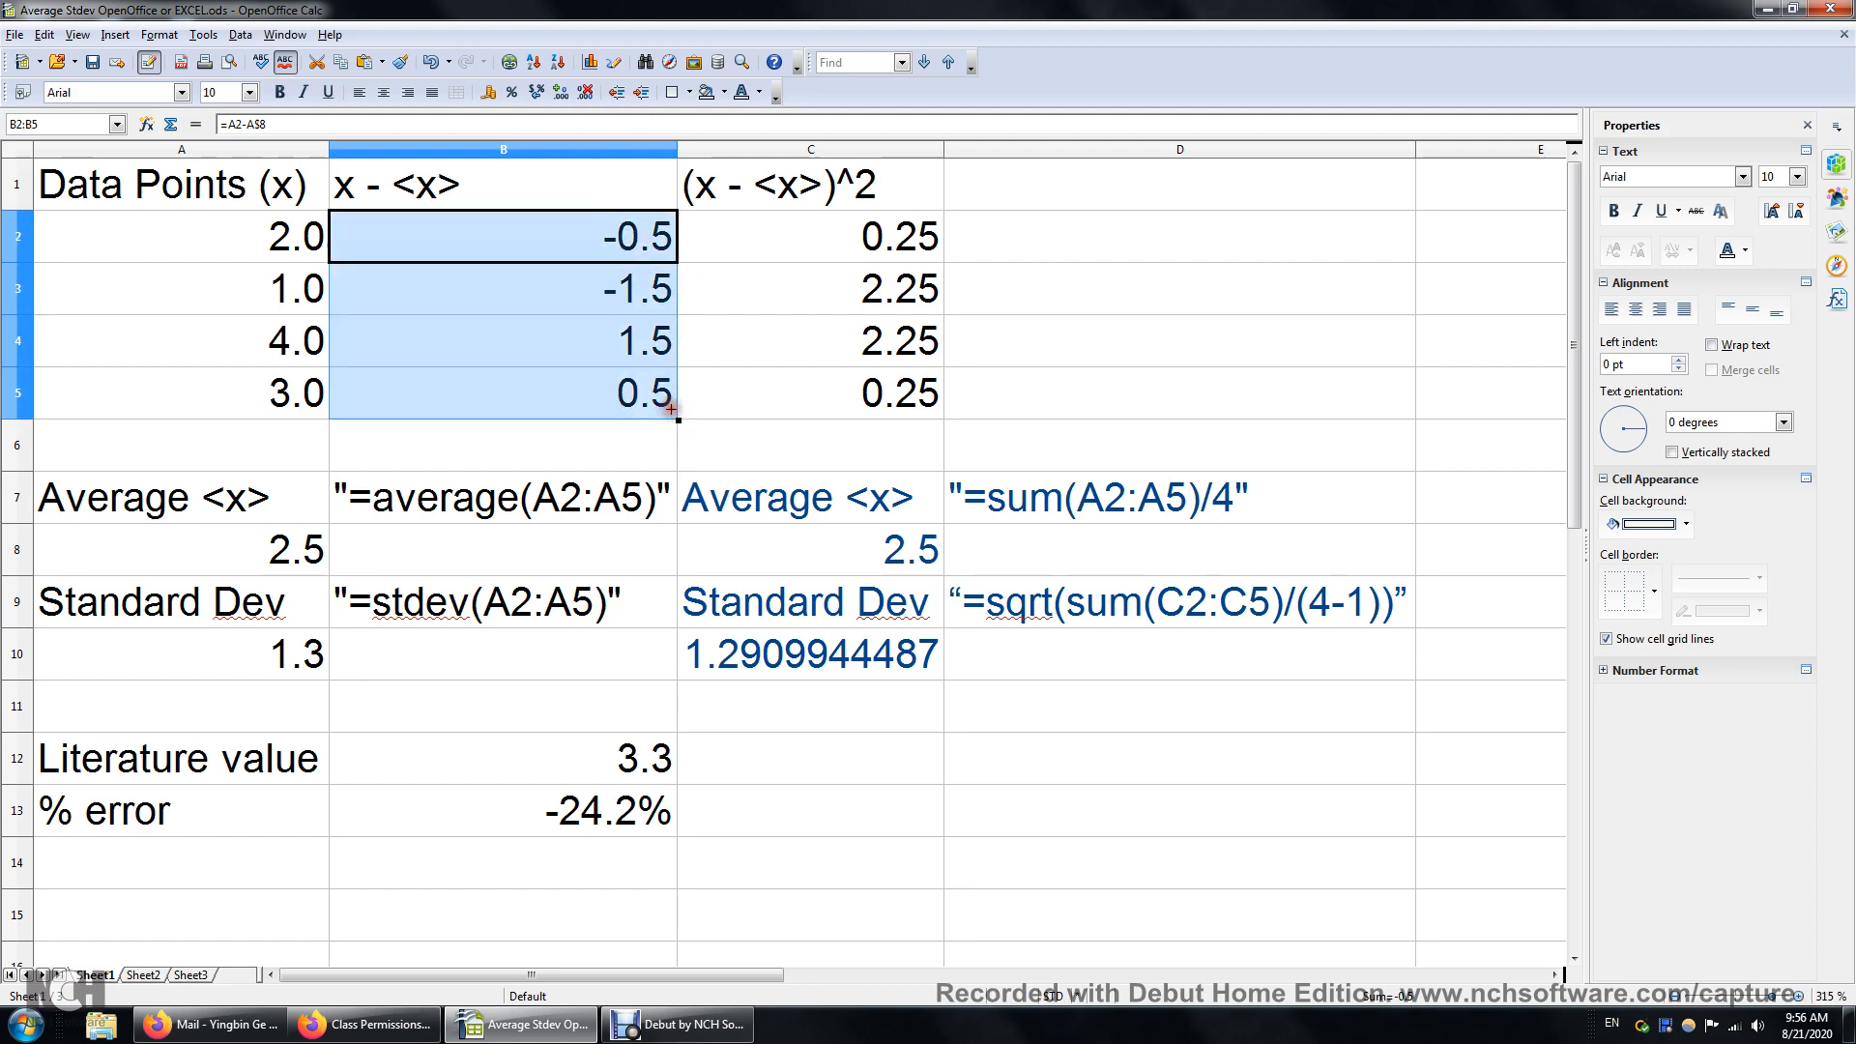
Step: Inspect the filled deviation formulas in B3, B4 and B5 for their cell references
{"action": "double_click", "coordinate": [640, 297]}
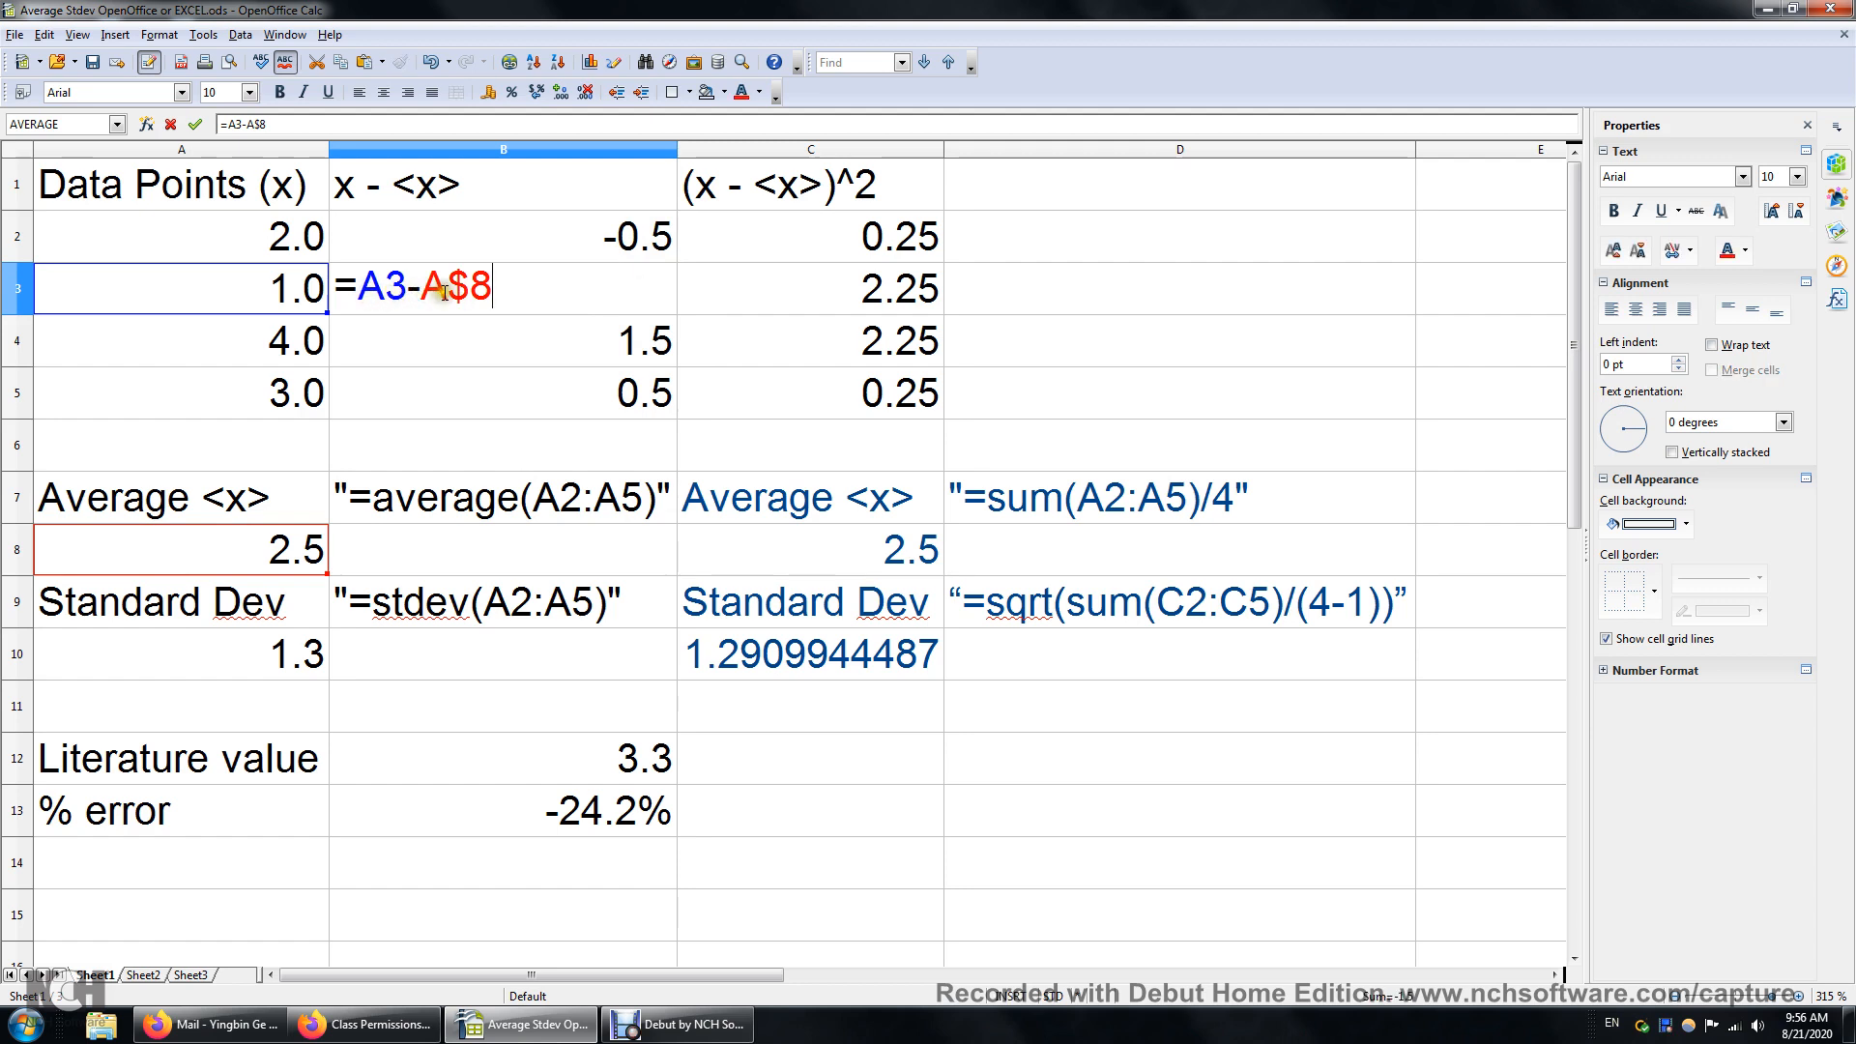
{"action": "key", "text": "Return"}
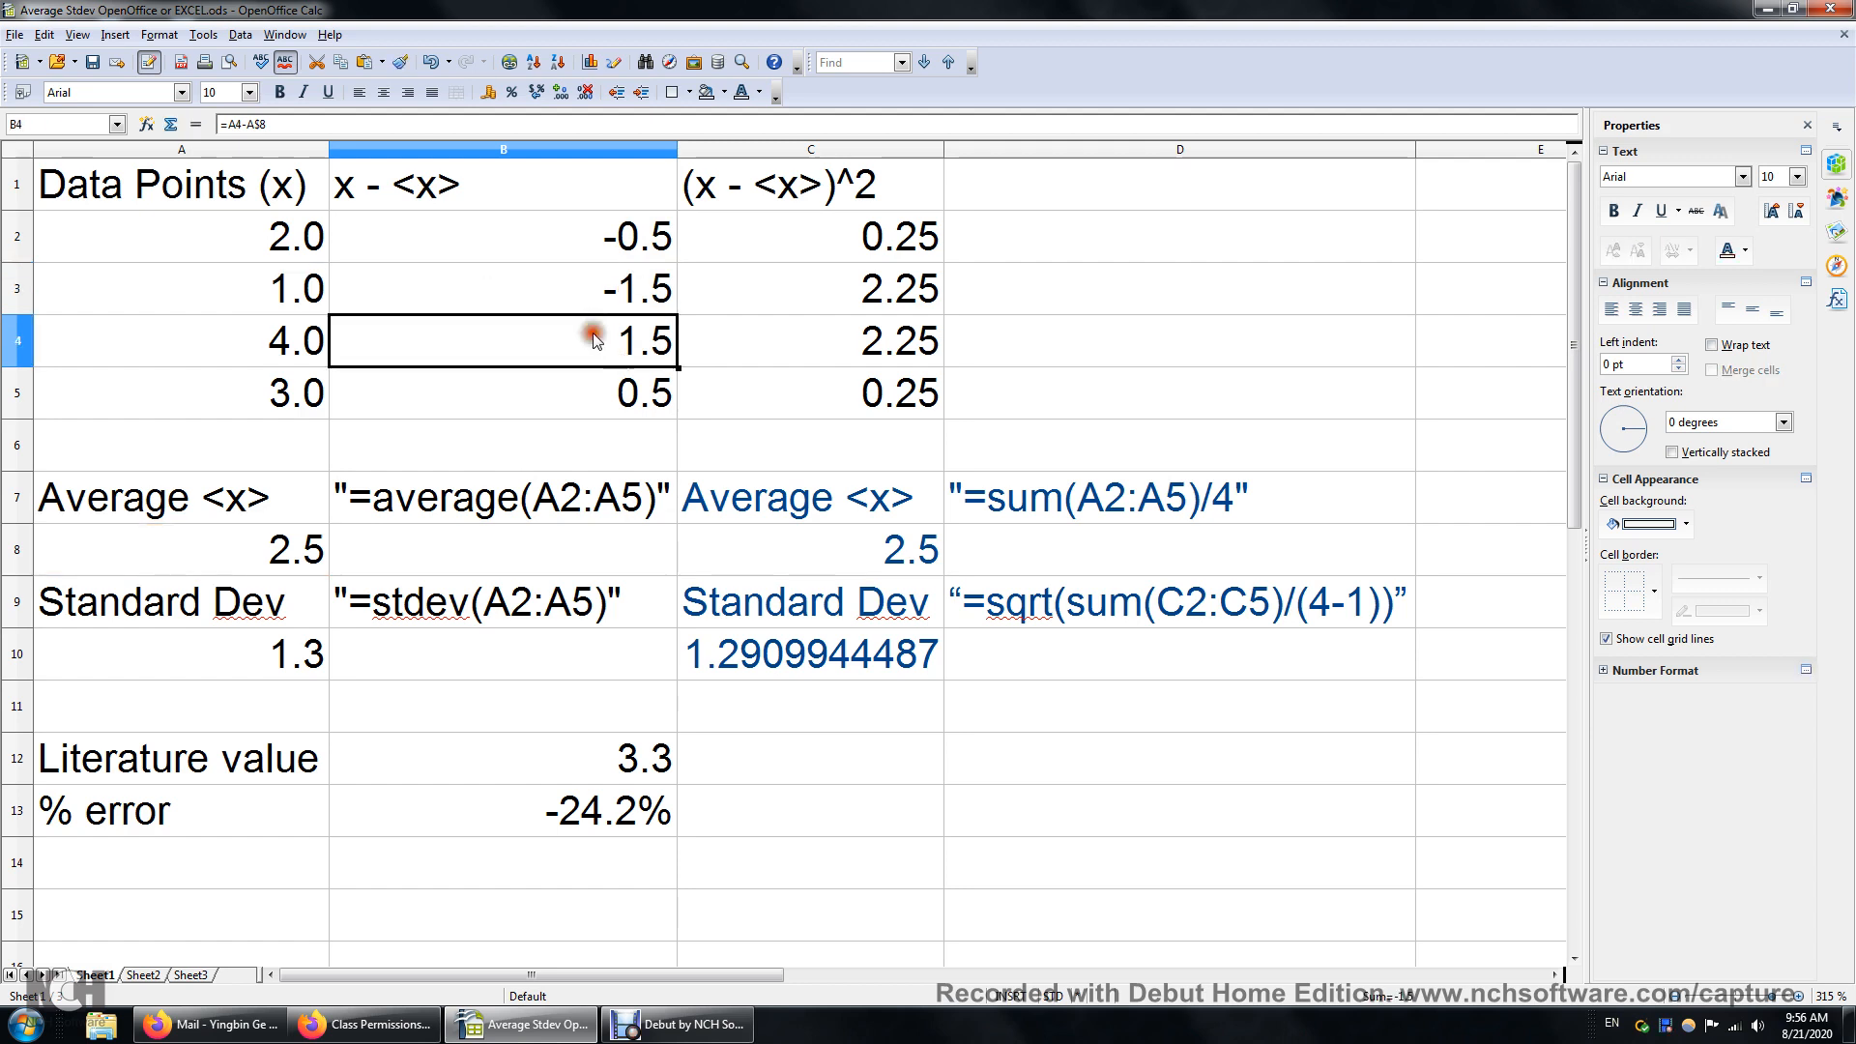
{"action": "double_click", "coordinate": [590, 332]}
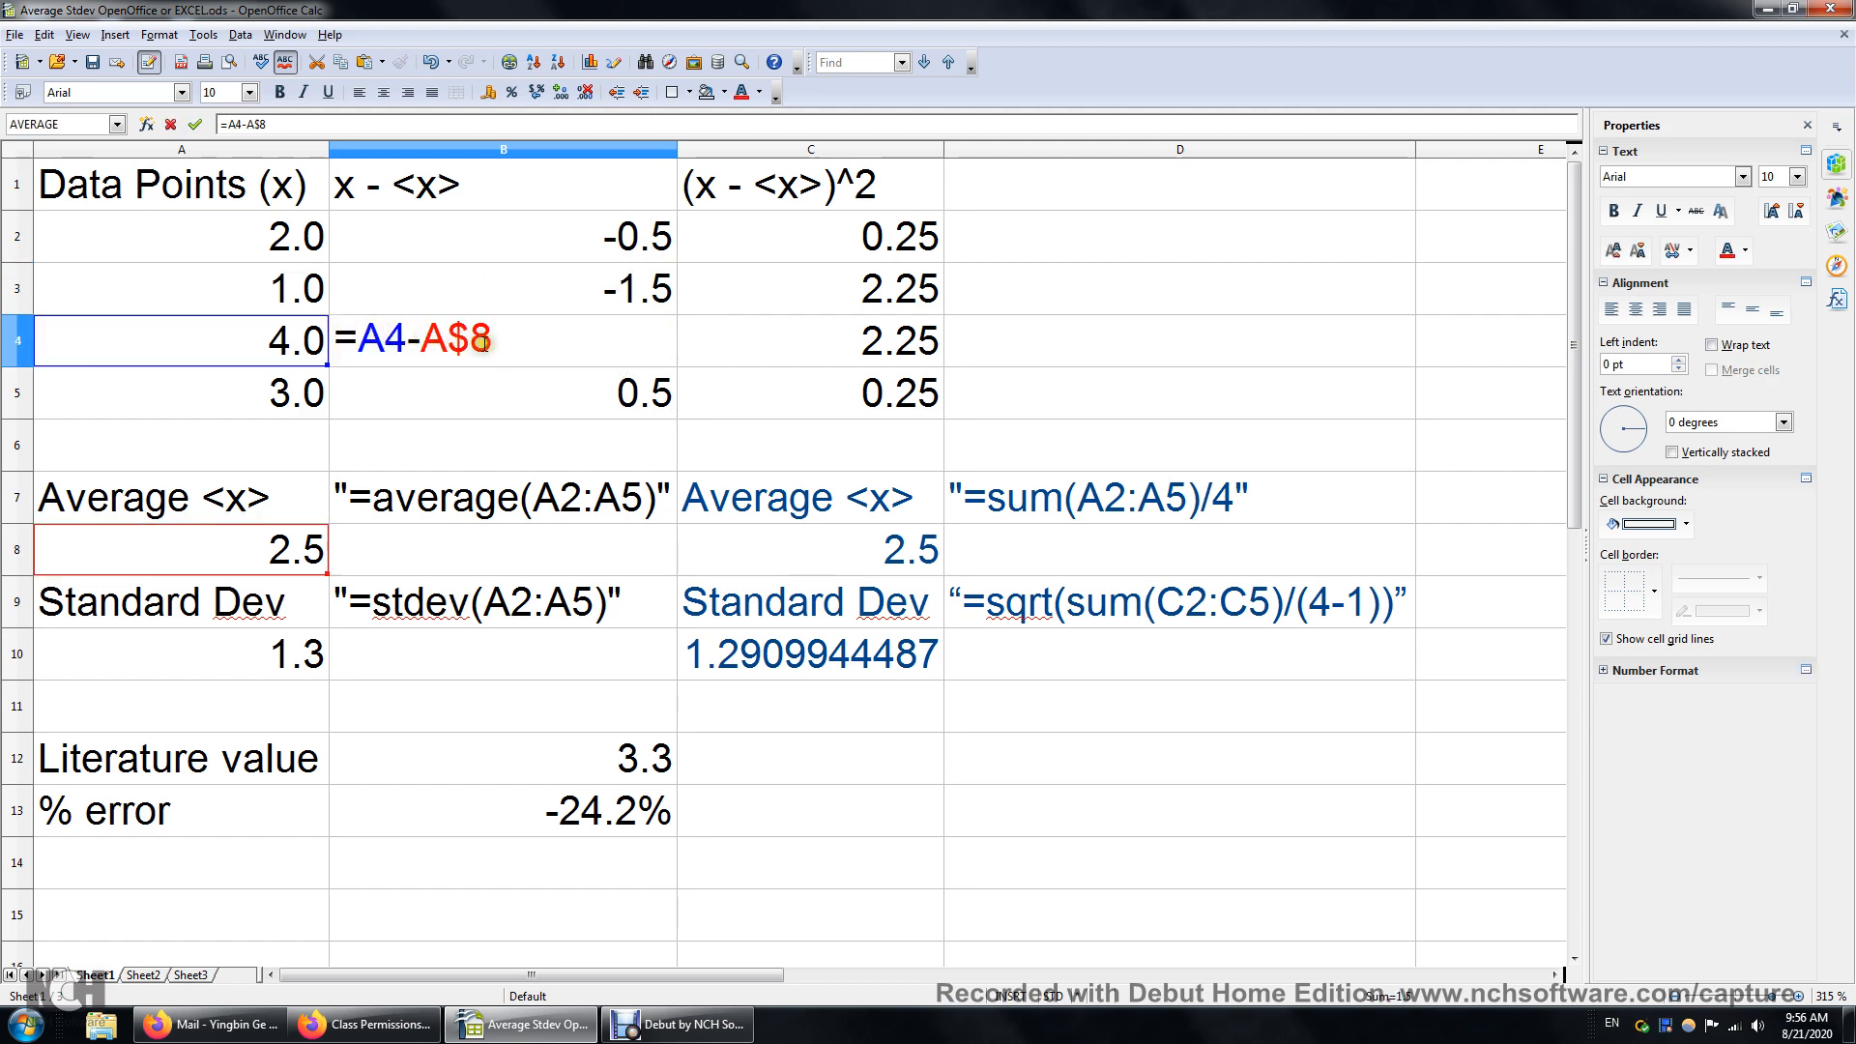
{"action": "key", "text": "Return"}
{"action": "double_click", "coordinate": [605, 387]}
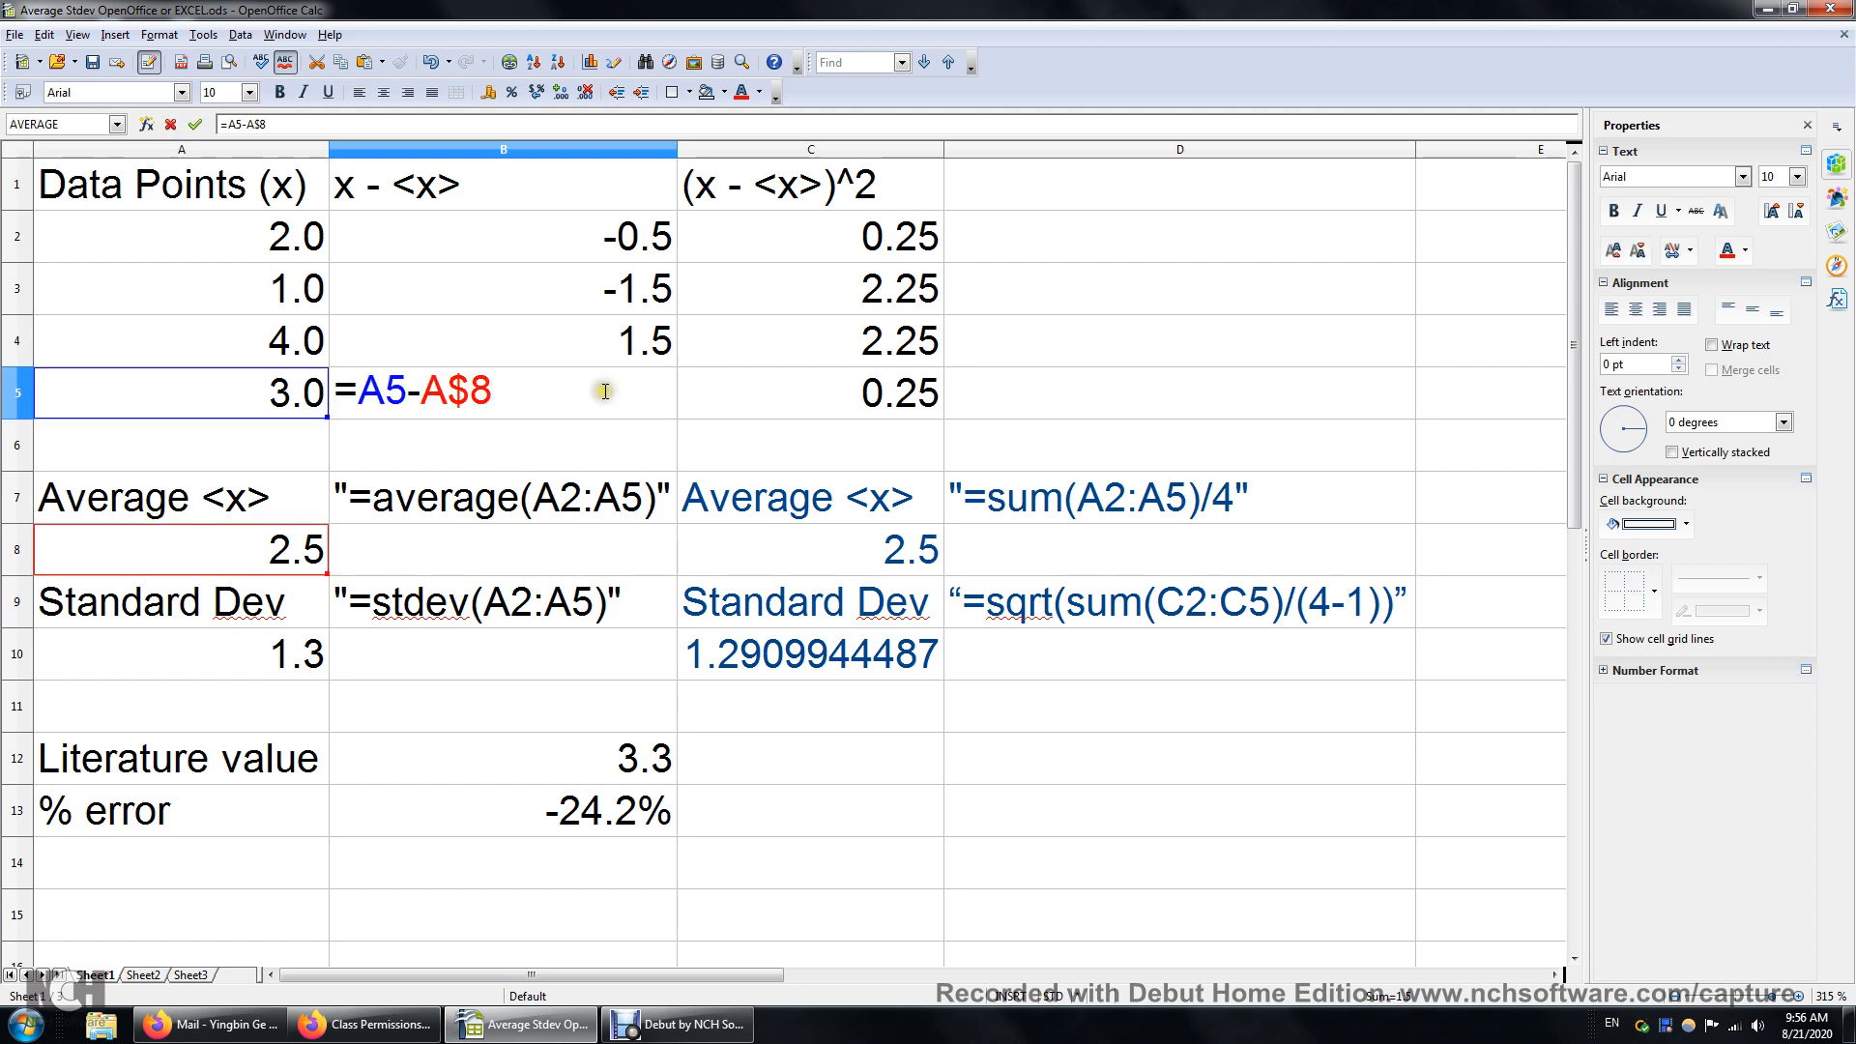
{"action": "key", "text": "Return"}
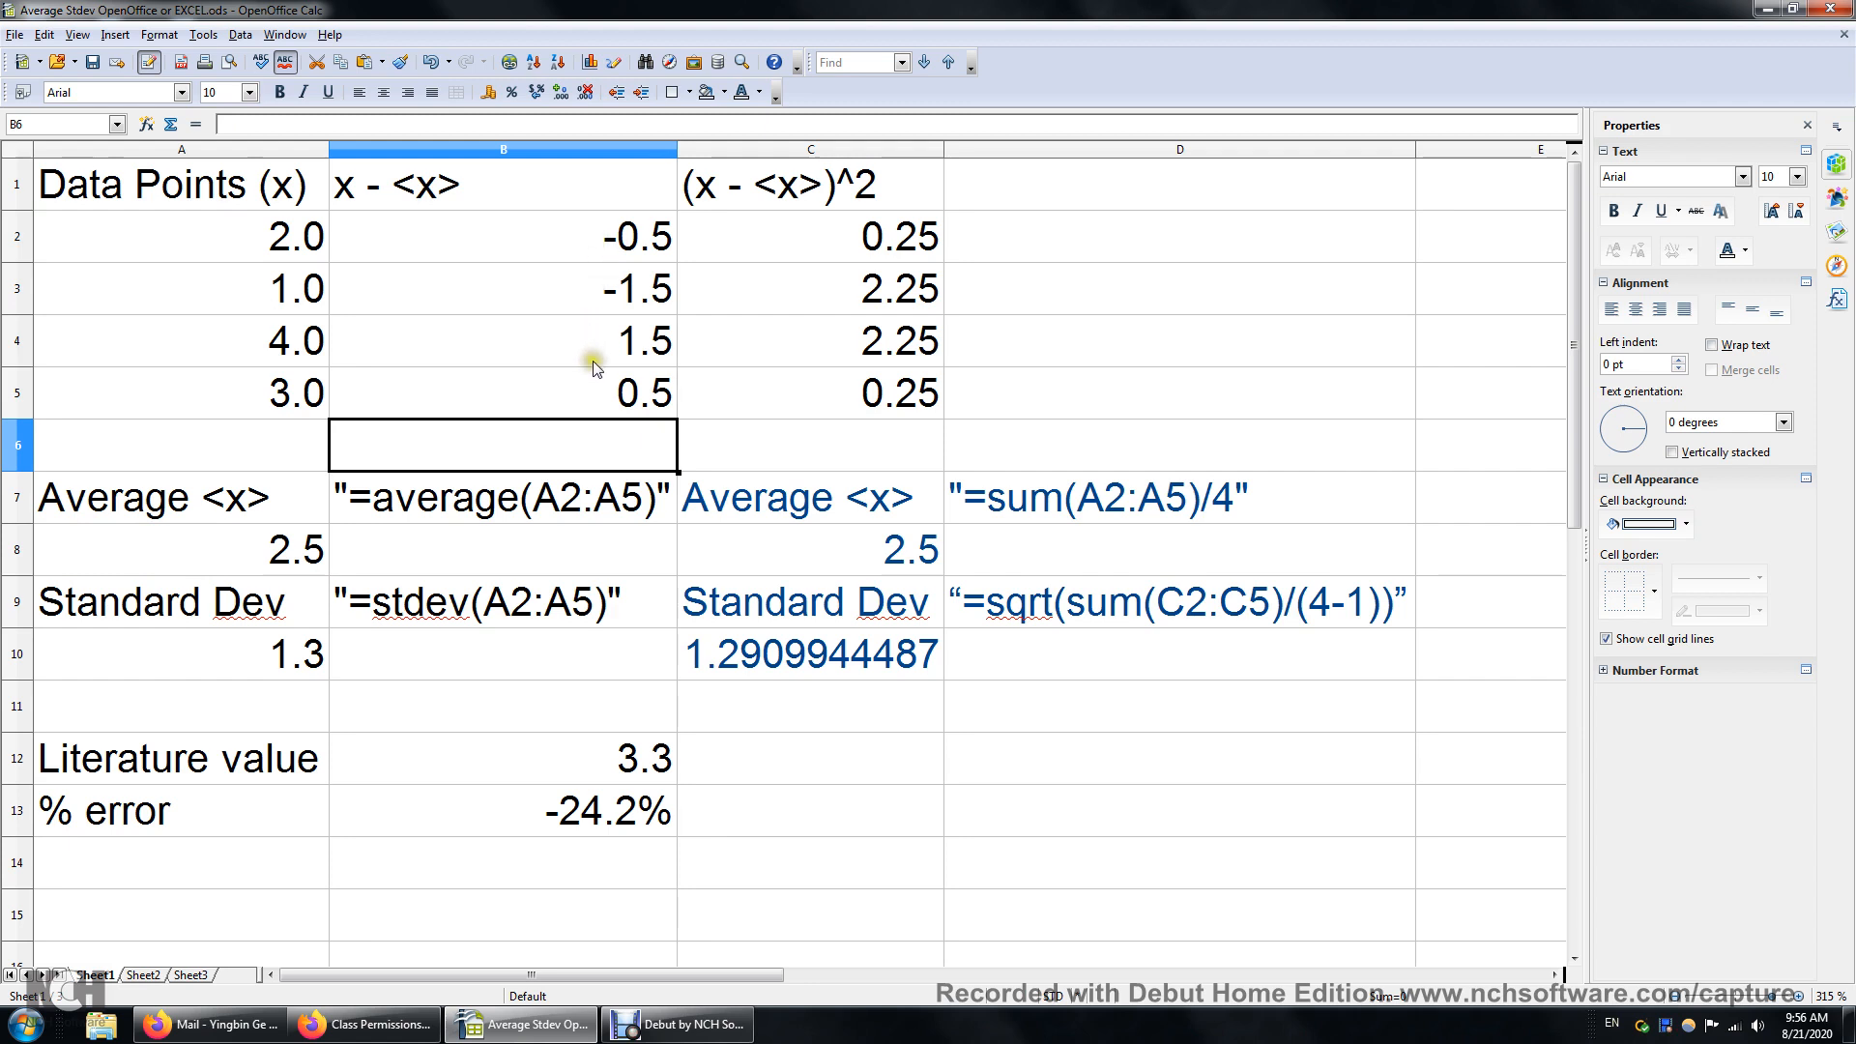
Step: Change the formula in B2 to =A2-A8 by removing the $ and fill it down through B5
{"action": "double_click", "coordinate": [629, 234]}
{"action": "left_click", "coordinate": [471, 234]}
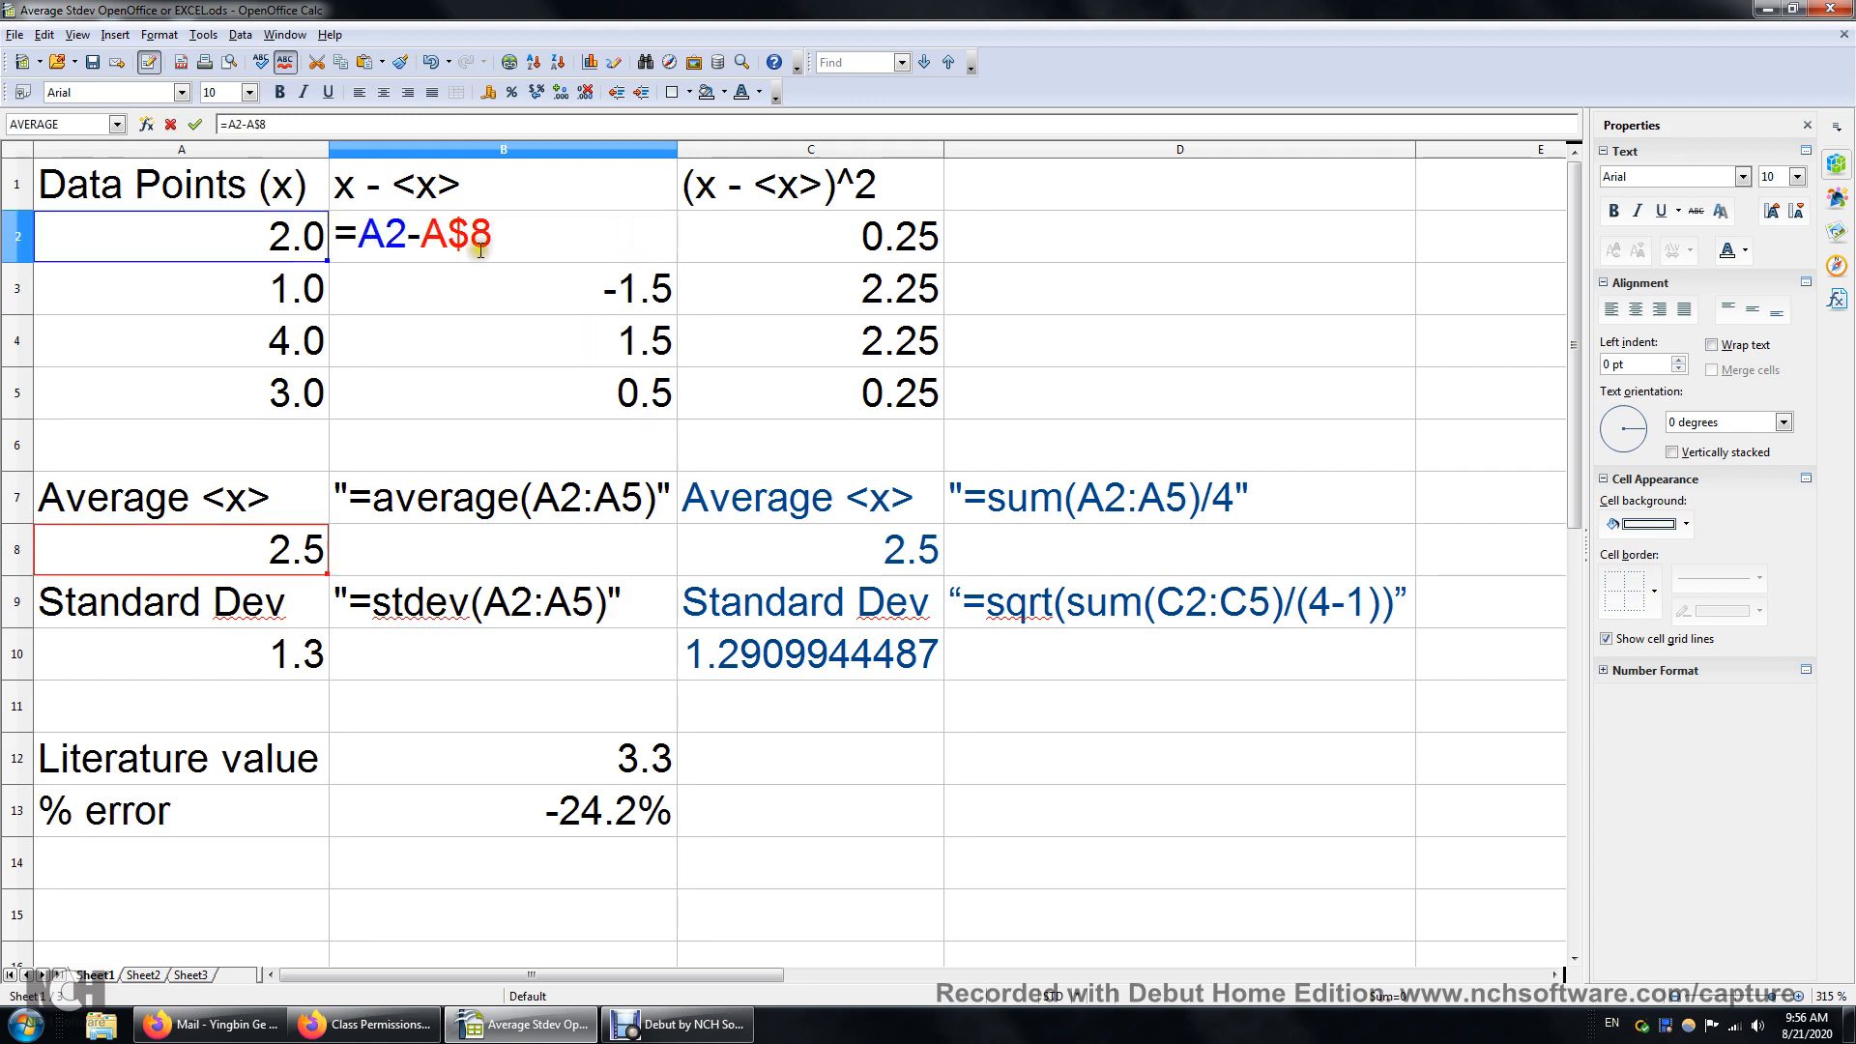
{"action": "key", "text": "BackSpace"}
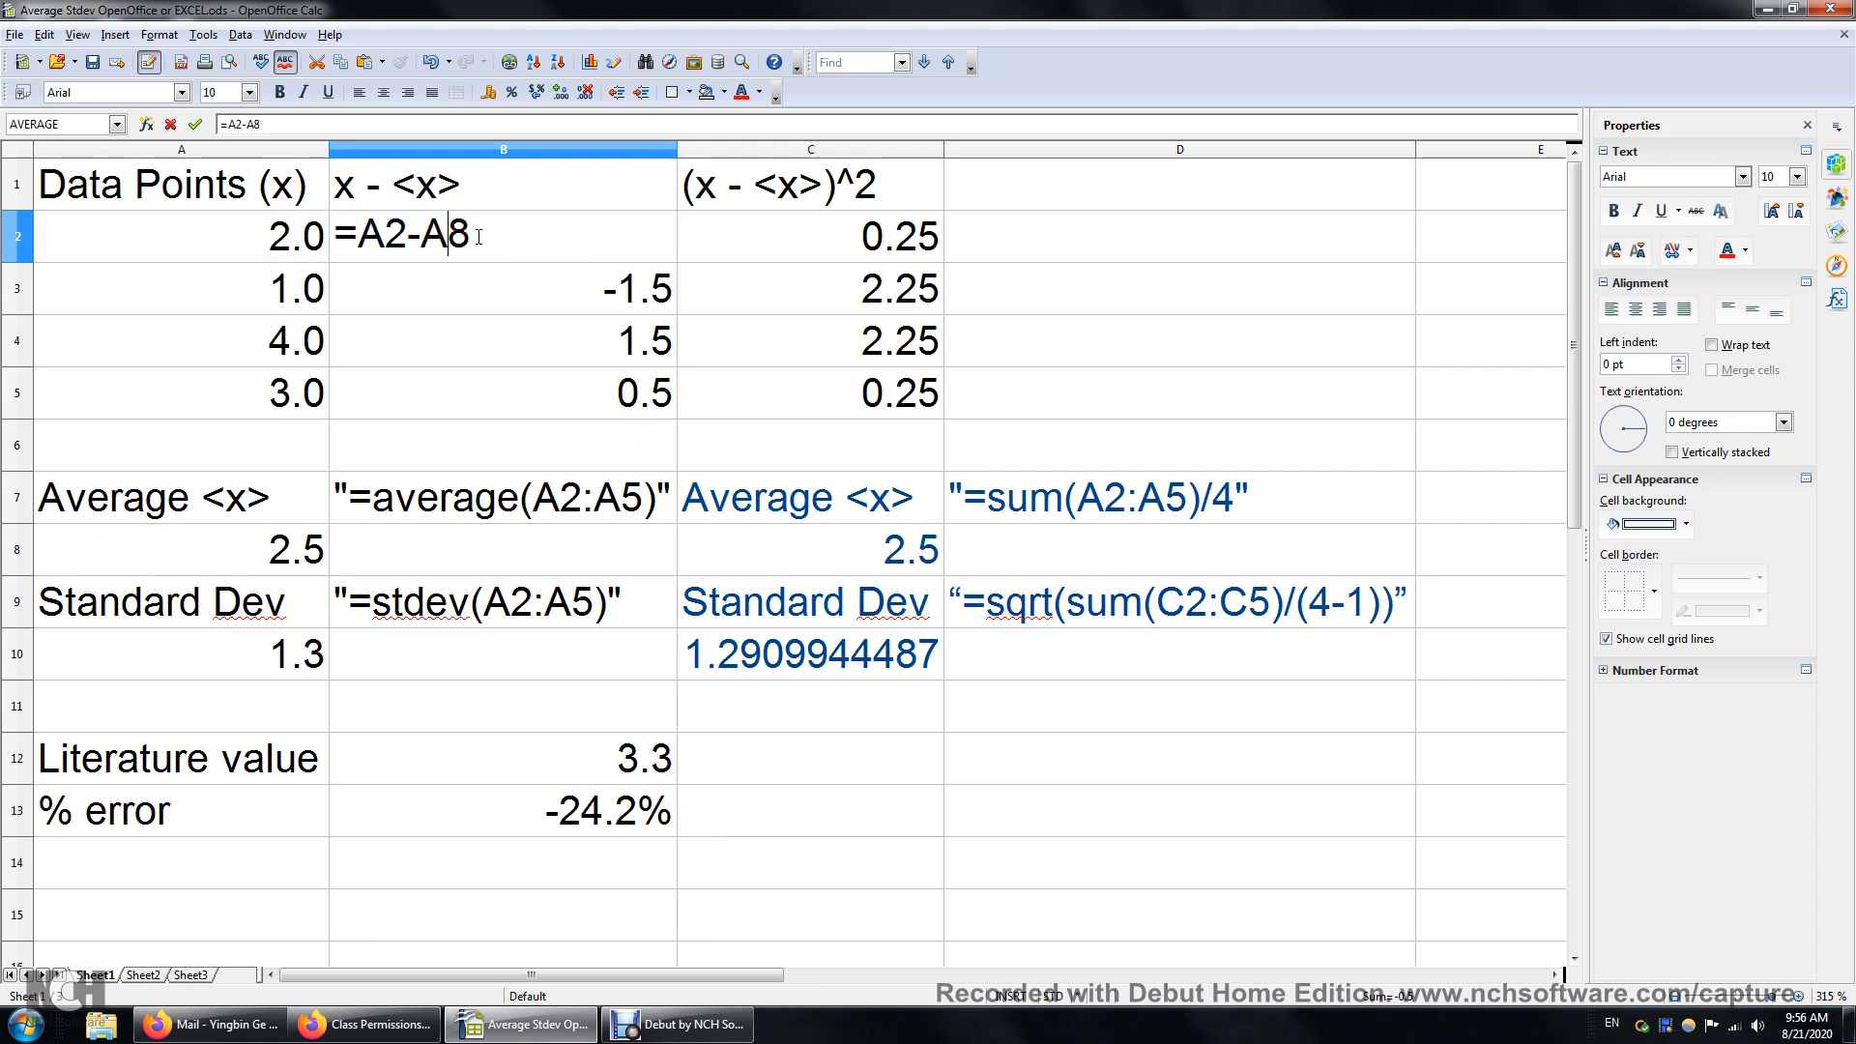
{"action": "key", "text": "Return"}
{"action": "left_click", "coordinate": [496, 238]}
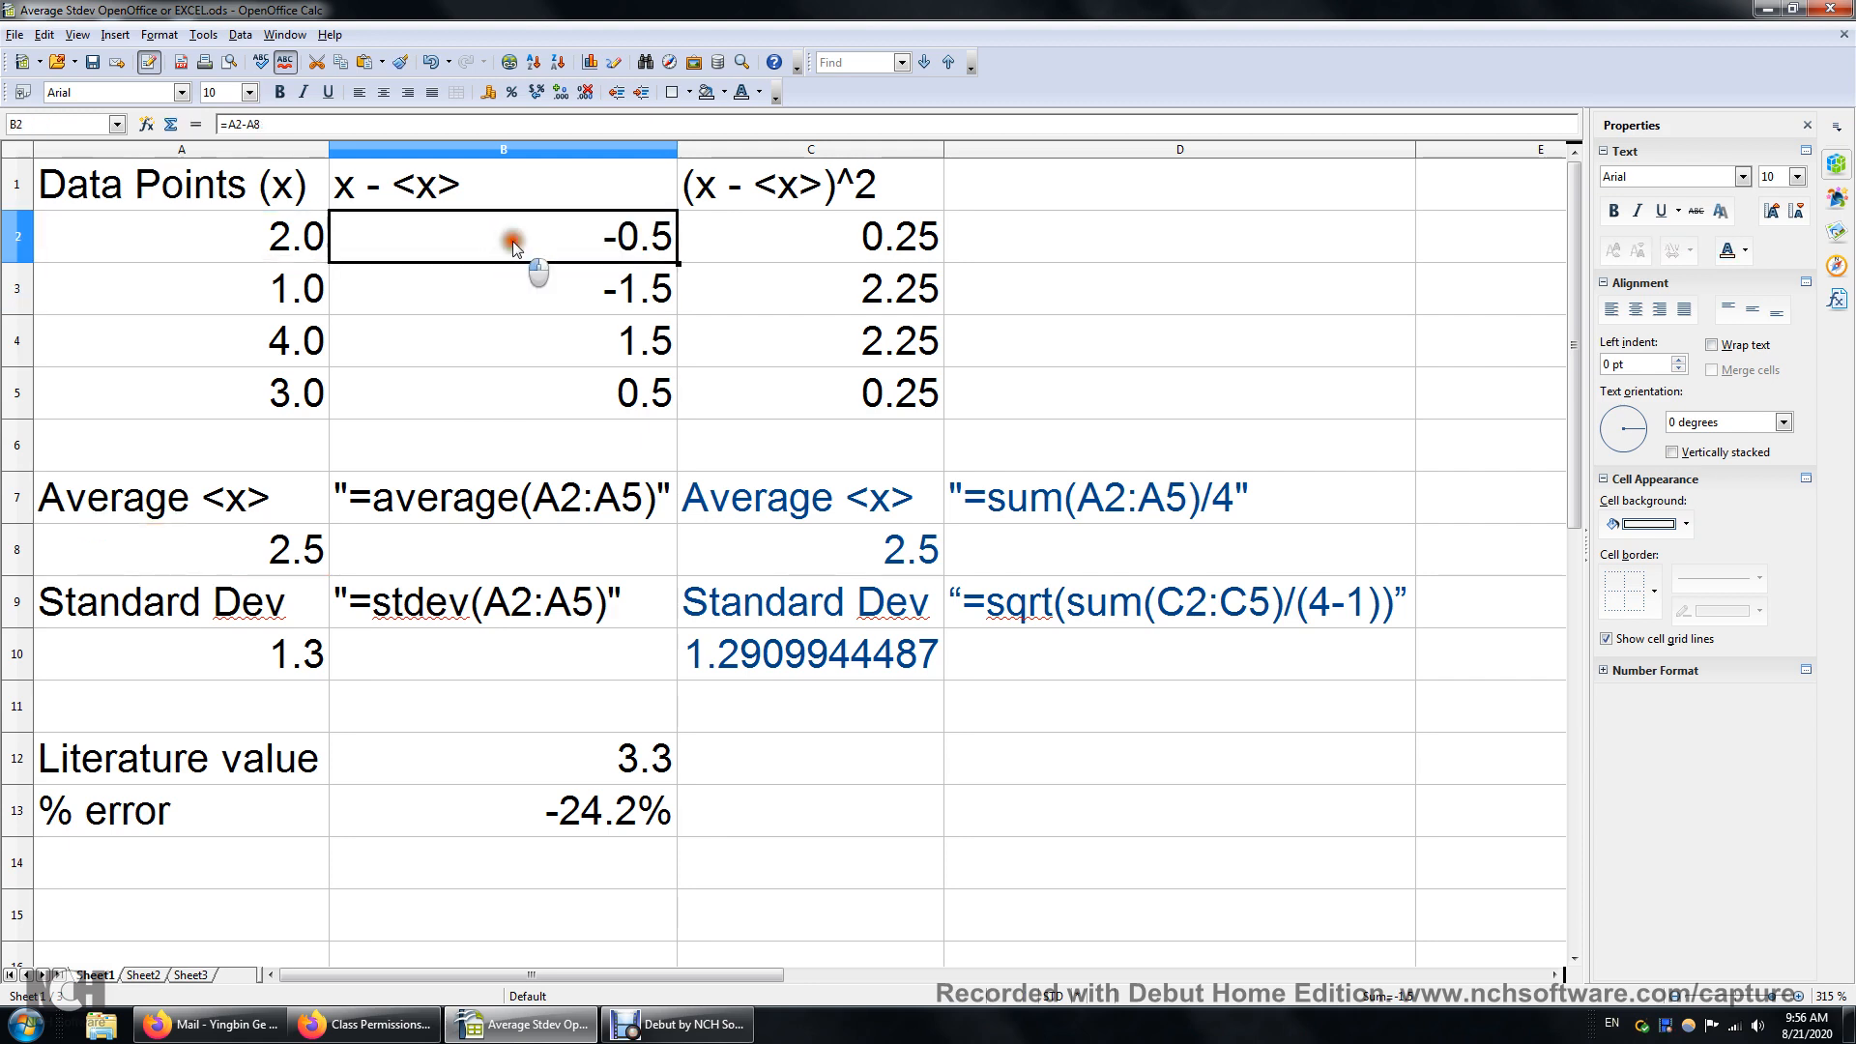
{"action": "left_click_drag", "start_coordinate": [678, 263], "coordinate": [676, 411]}
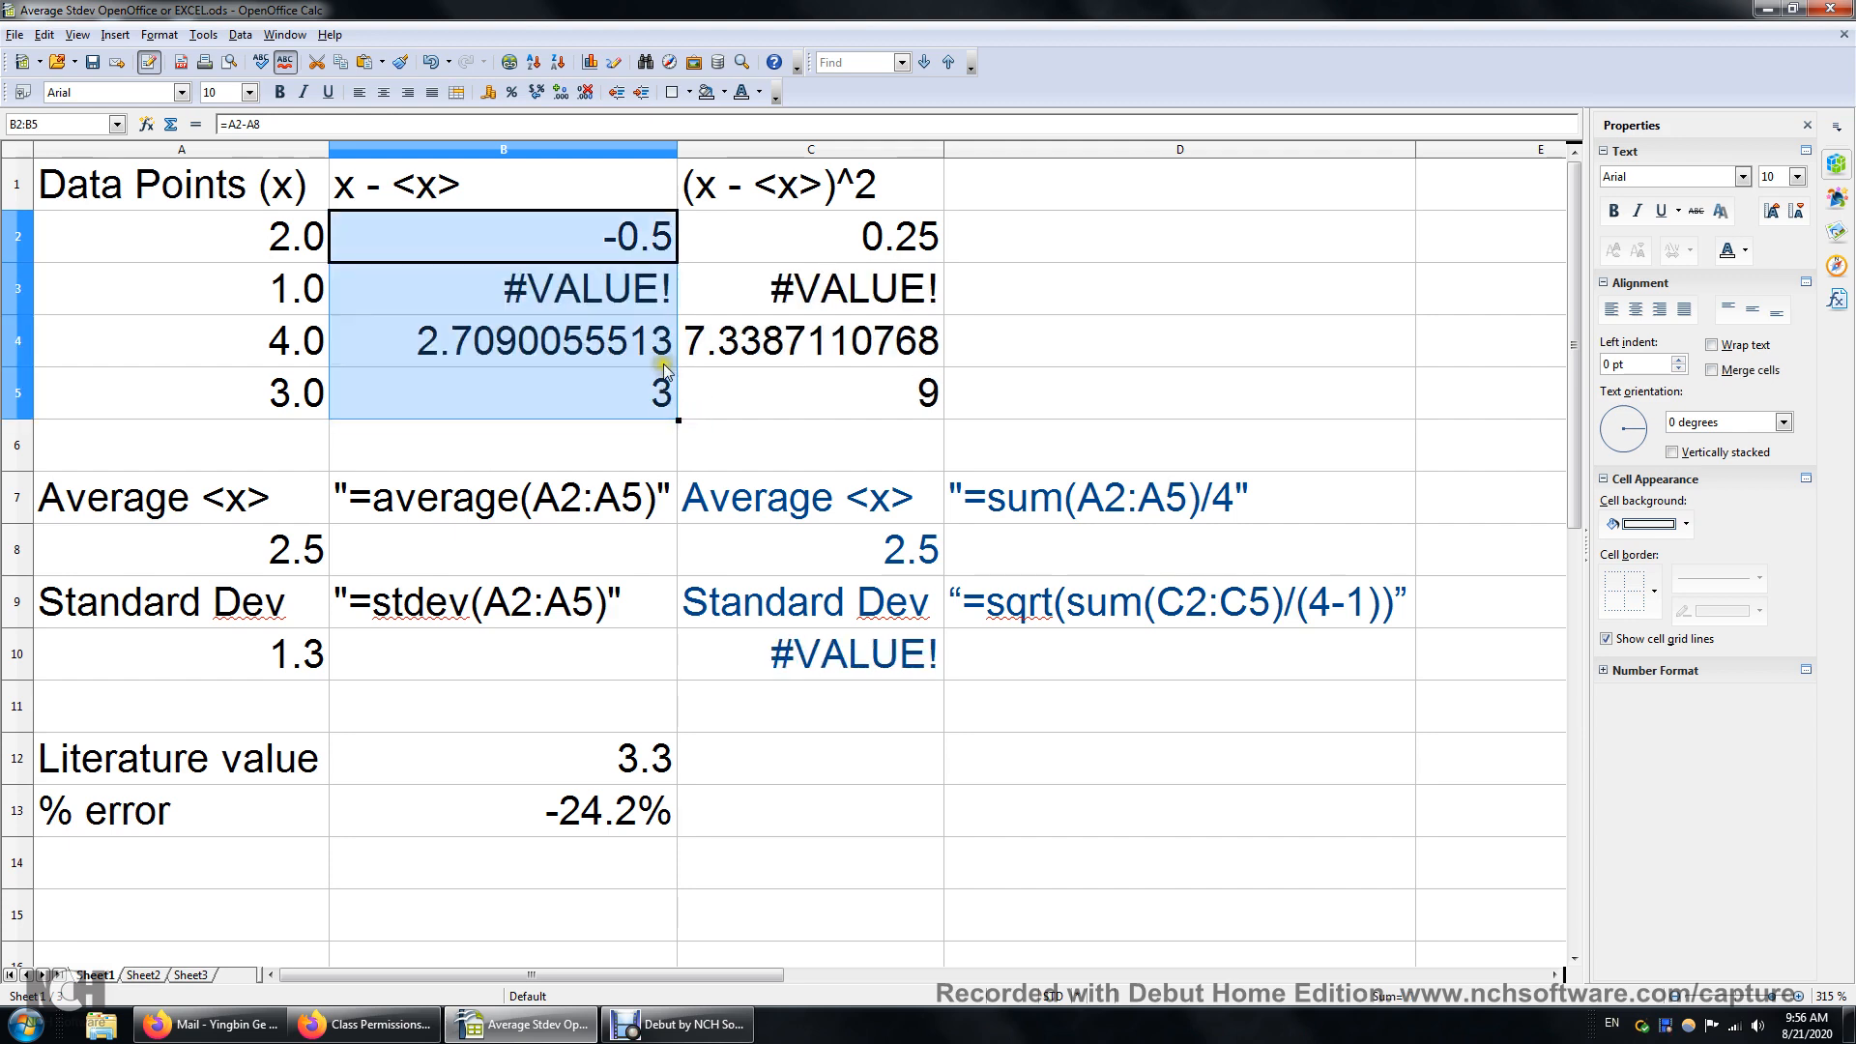
Step: Inspect how the references shift in the B3, B4 and B5 formulas without the row lock
{"action": "double_click", "coordinate": [634, 288]}
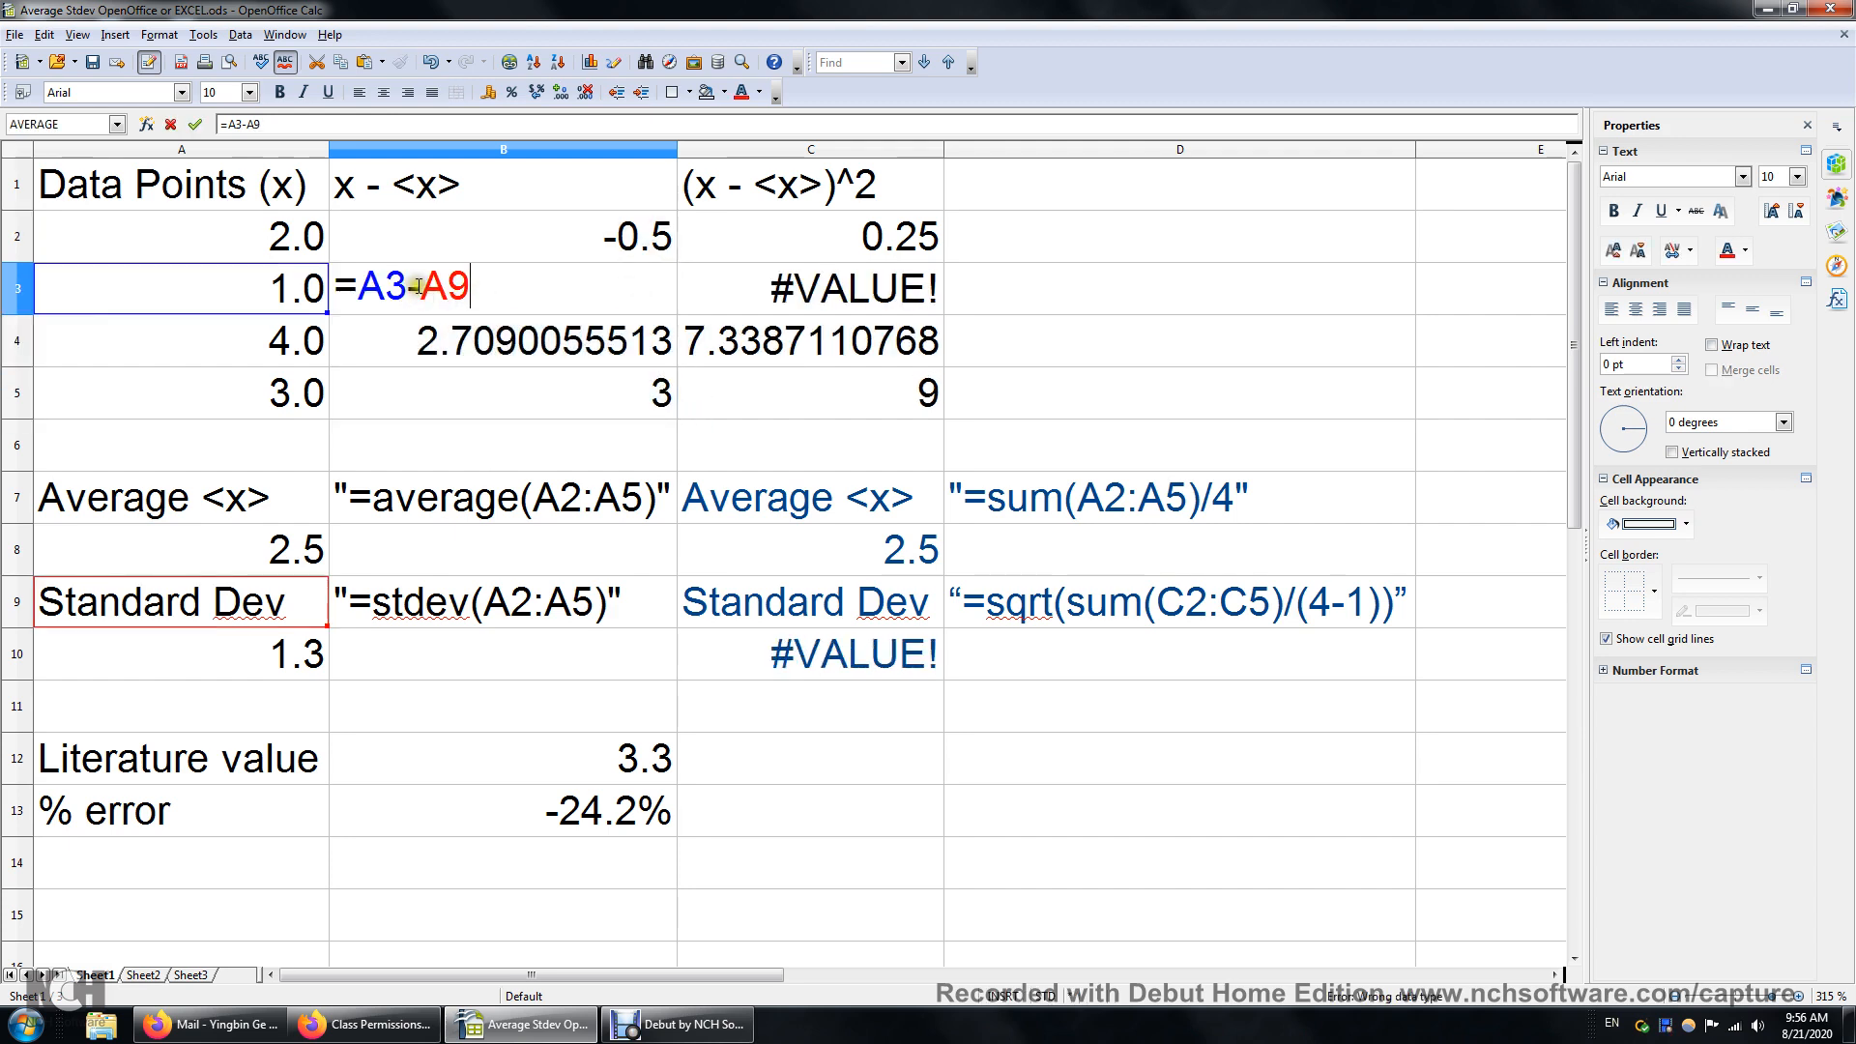
{"action": "key", "text": "Return"}
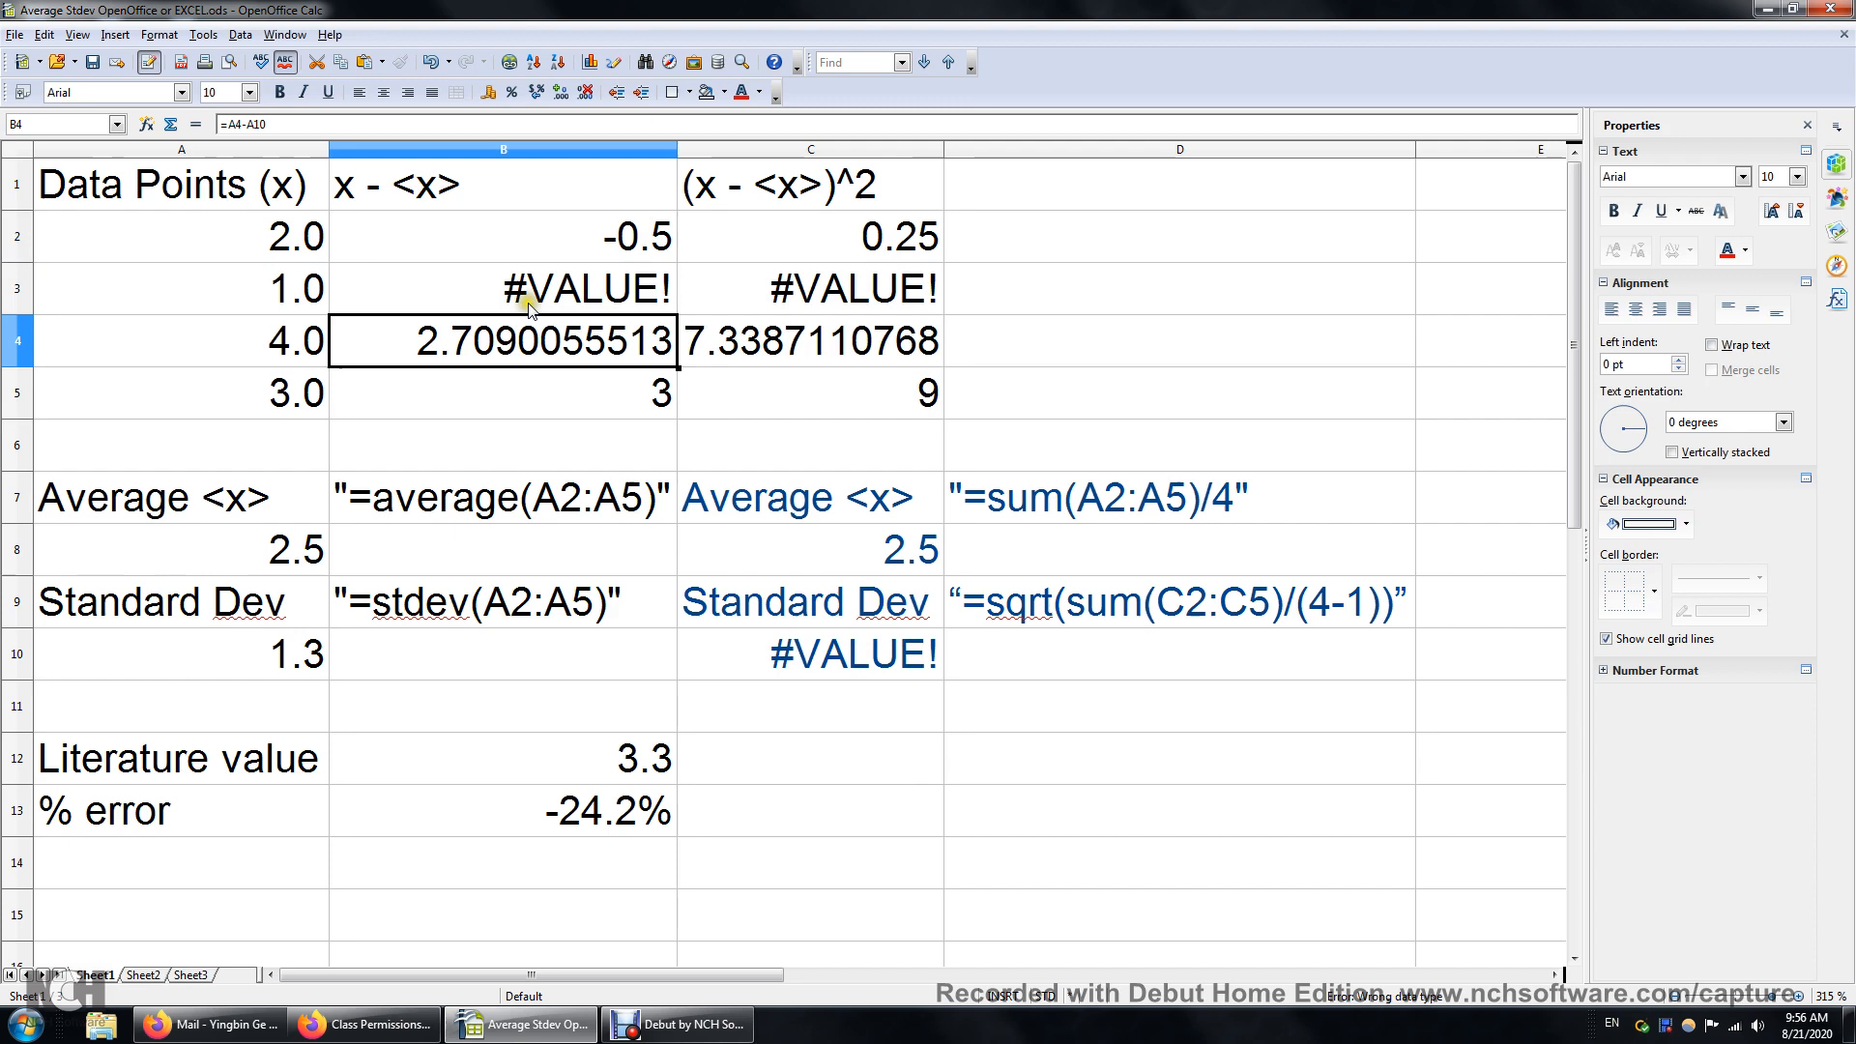
{"action": "double_click", "coordinate": [568, 339]}
{"action": "key", "text": "Return"}
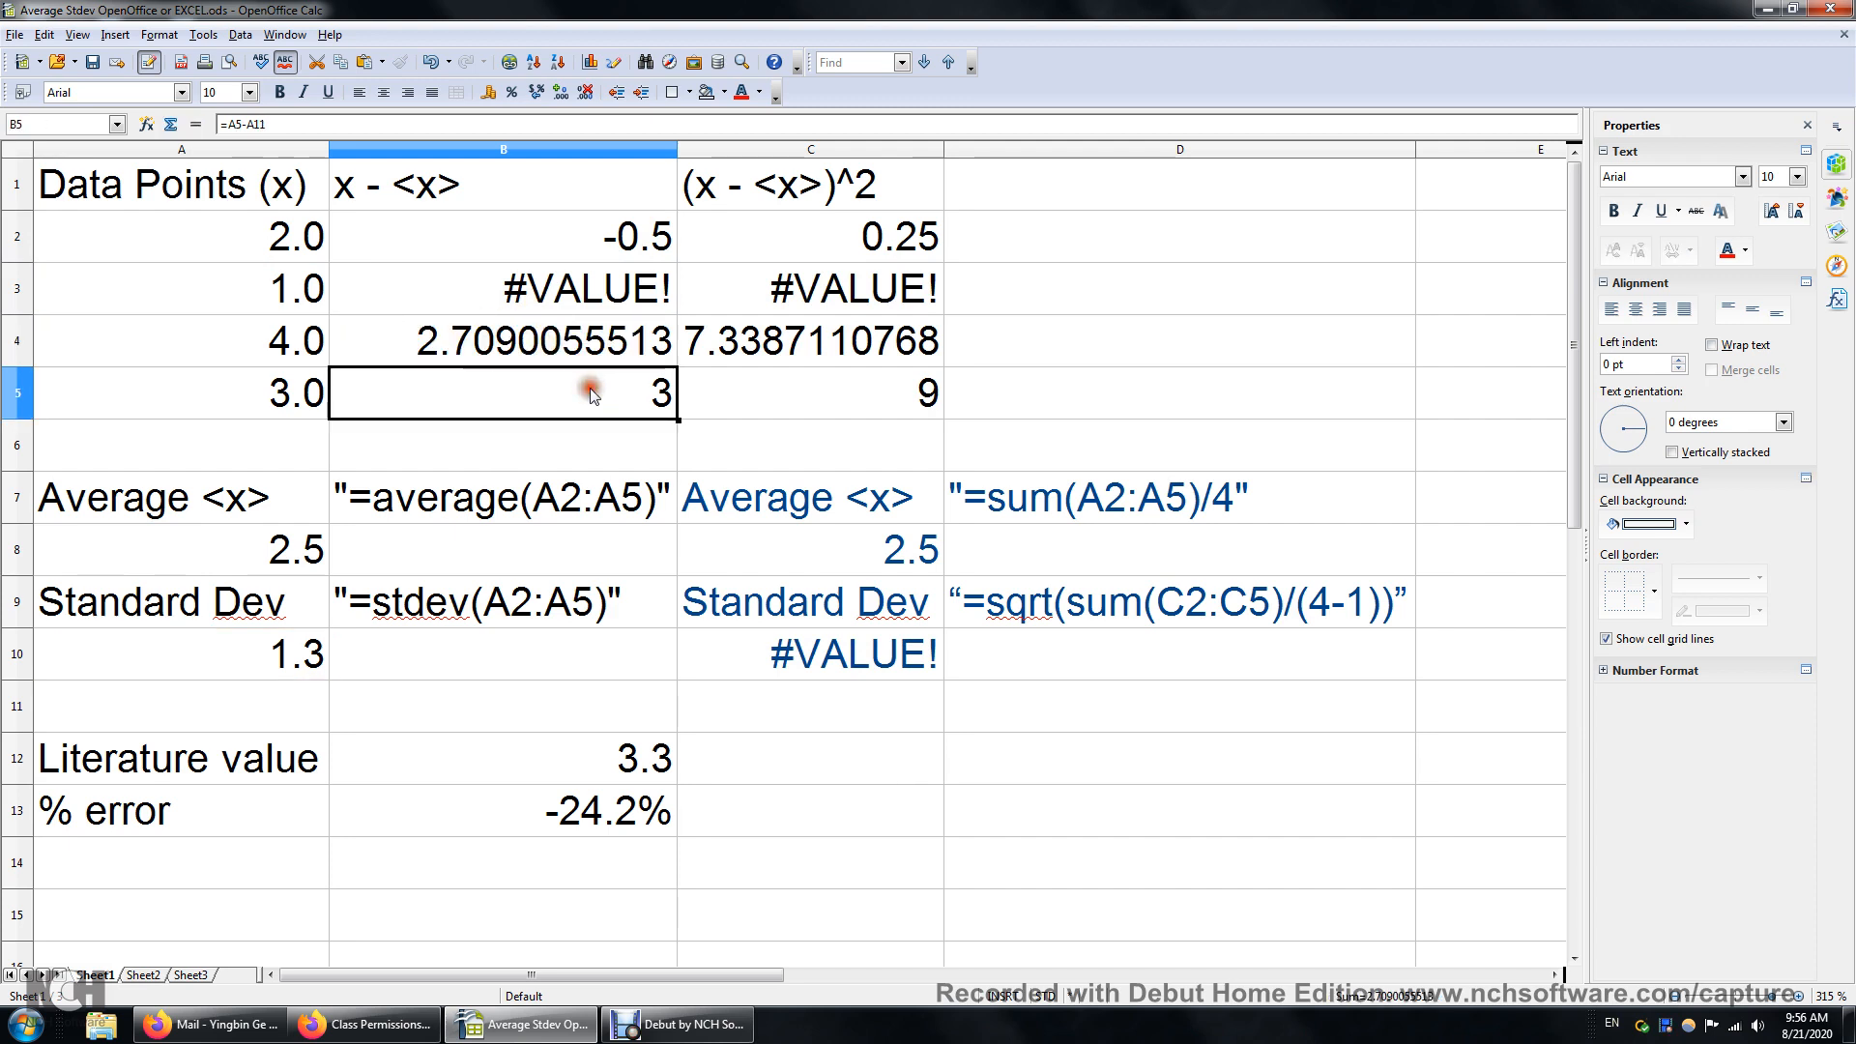
{"action": "double_click", "coordinate": [597, 391]}
{"action": "key", "text": "Return"}
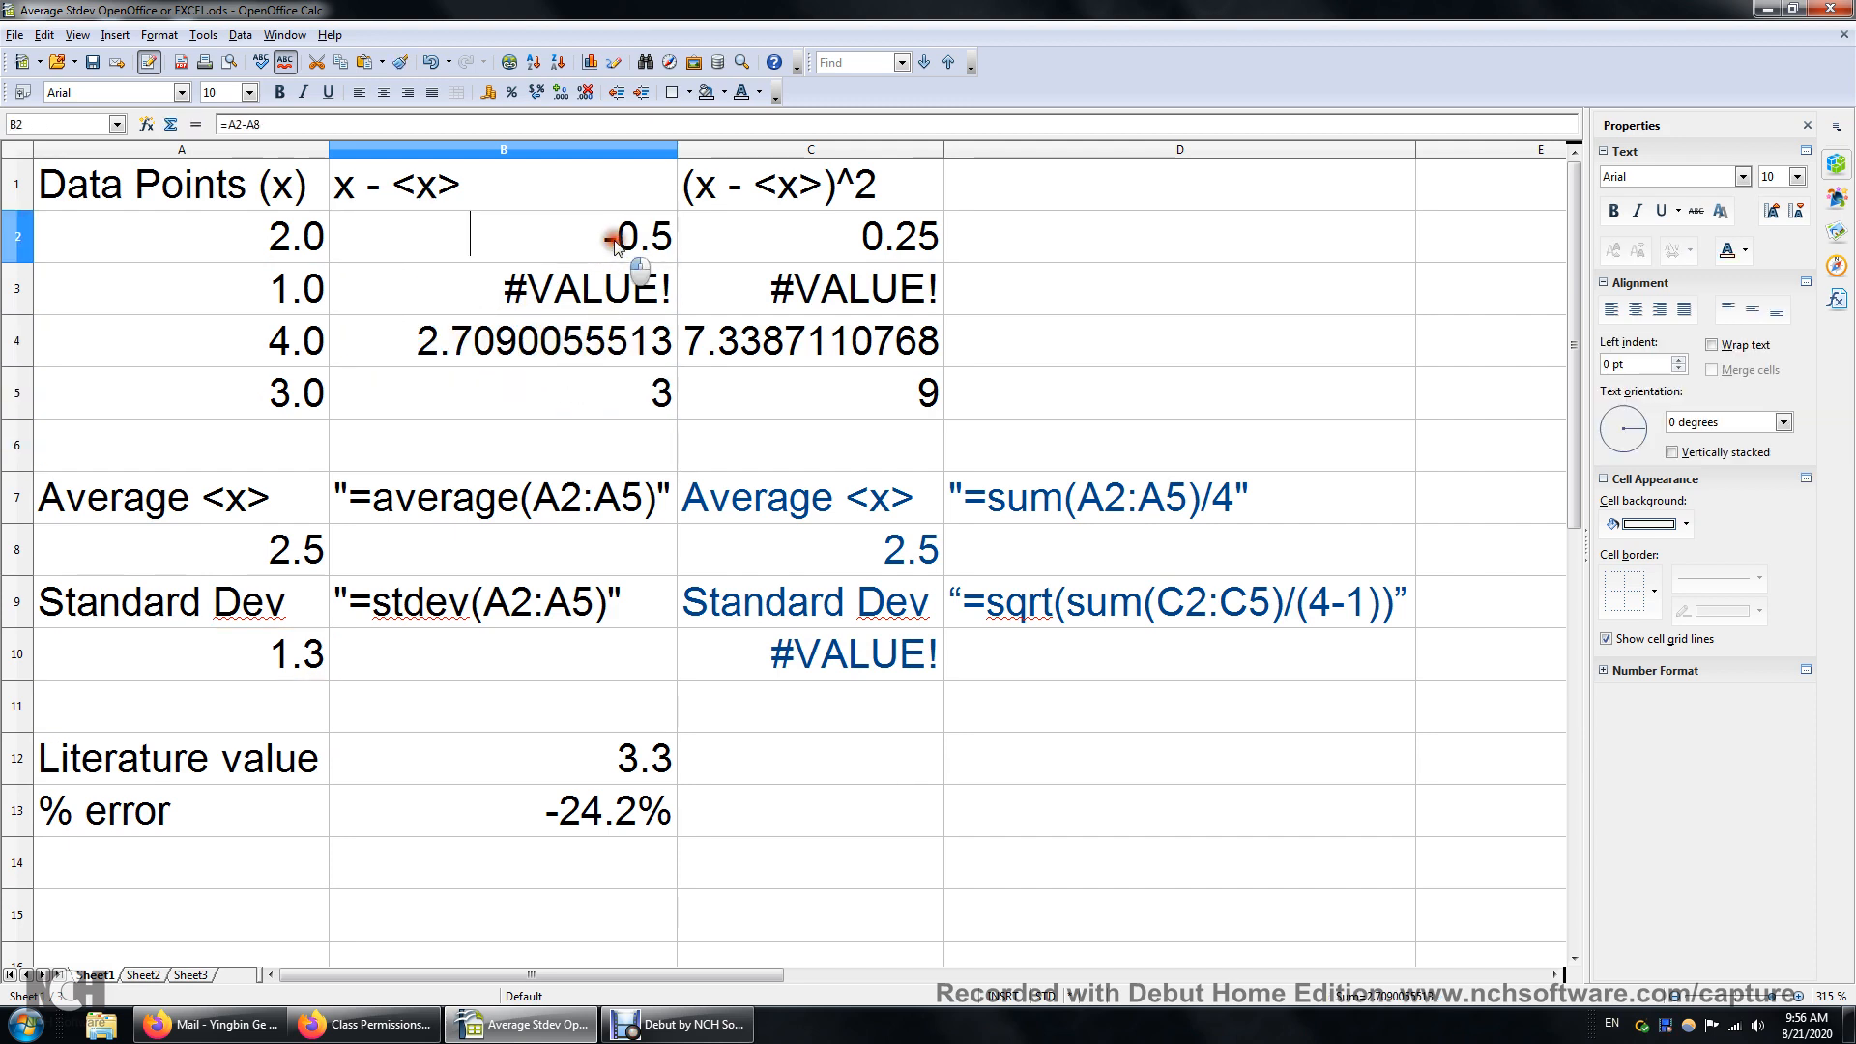
Step: Restore the row lock in B2 so the formula reads =A2-A$8, and fill it down through B5
{"action": "double_click", "coordinate": [615, 246]}
{"action": "left_click", "coordinate": [451, 235]}
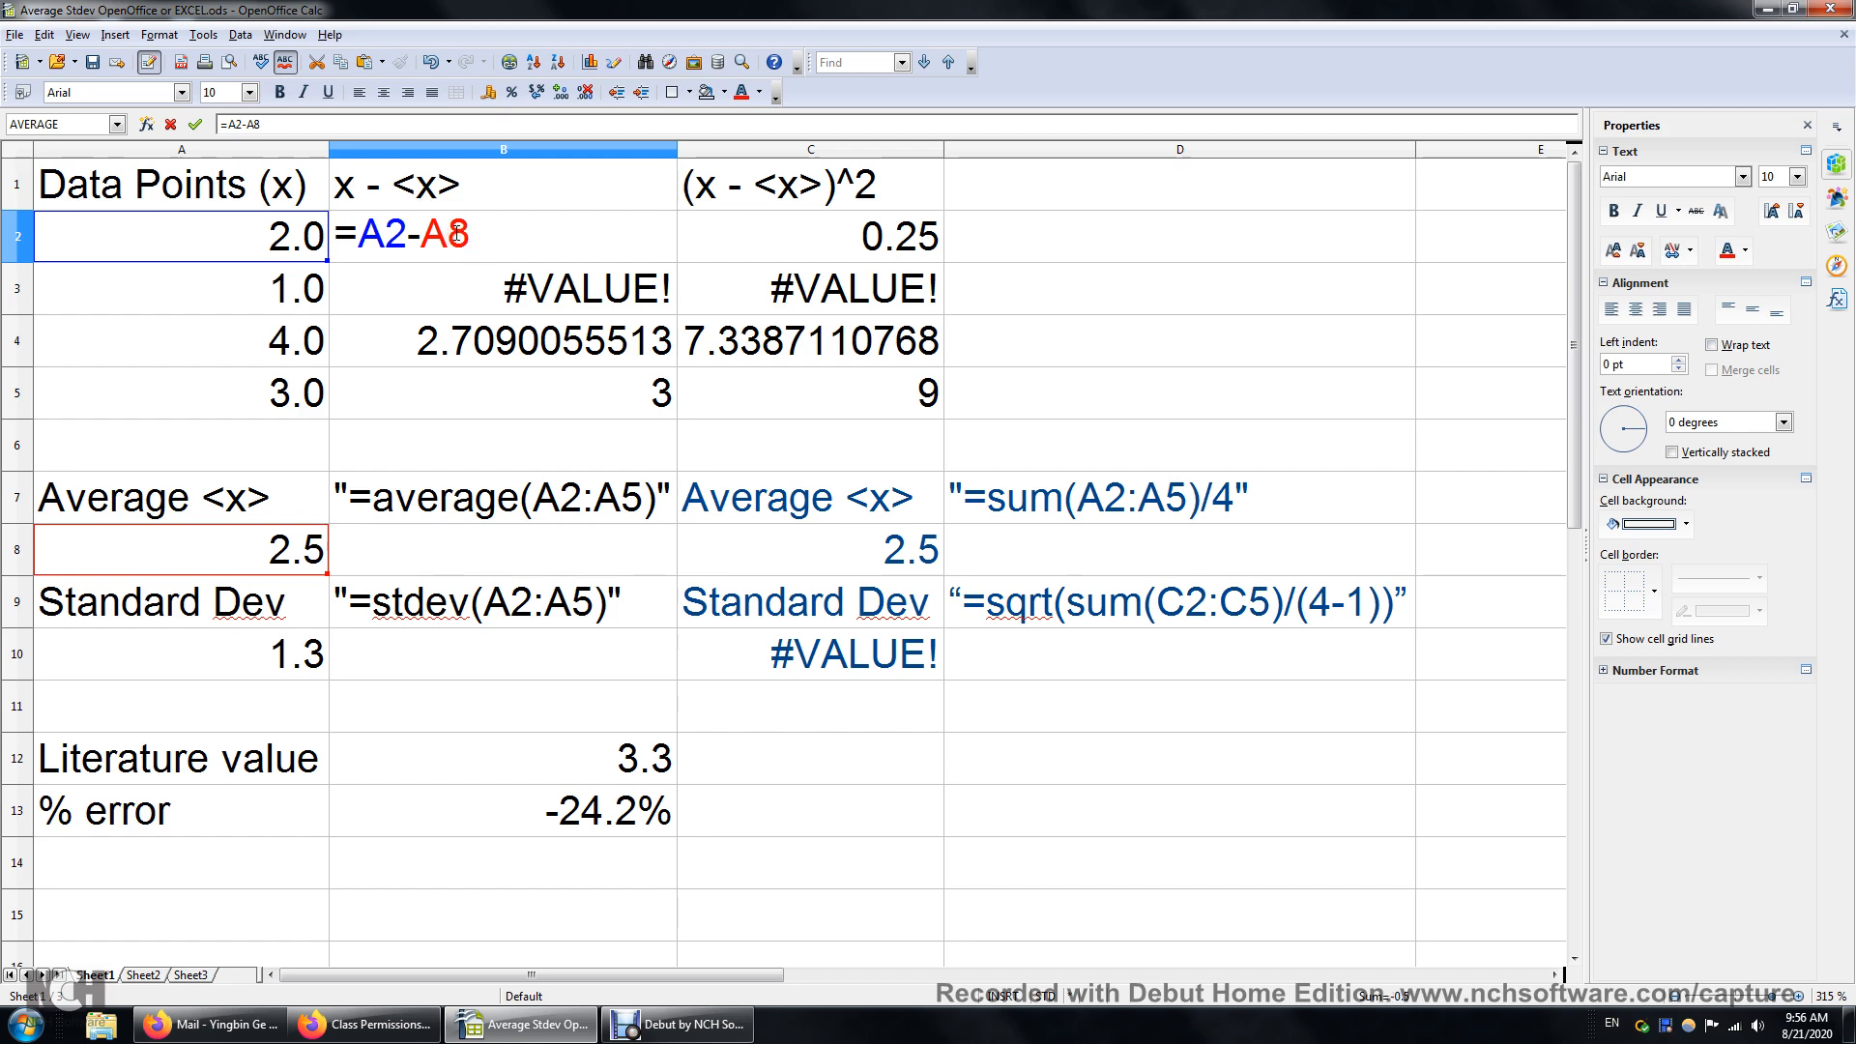
{"action": "type", "text": "$"}
{"action": "key", "text": "Return"}
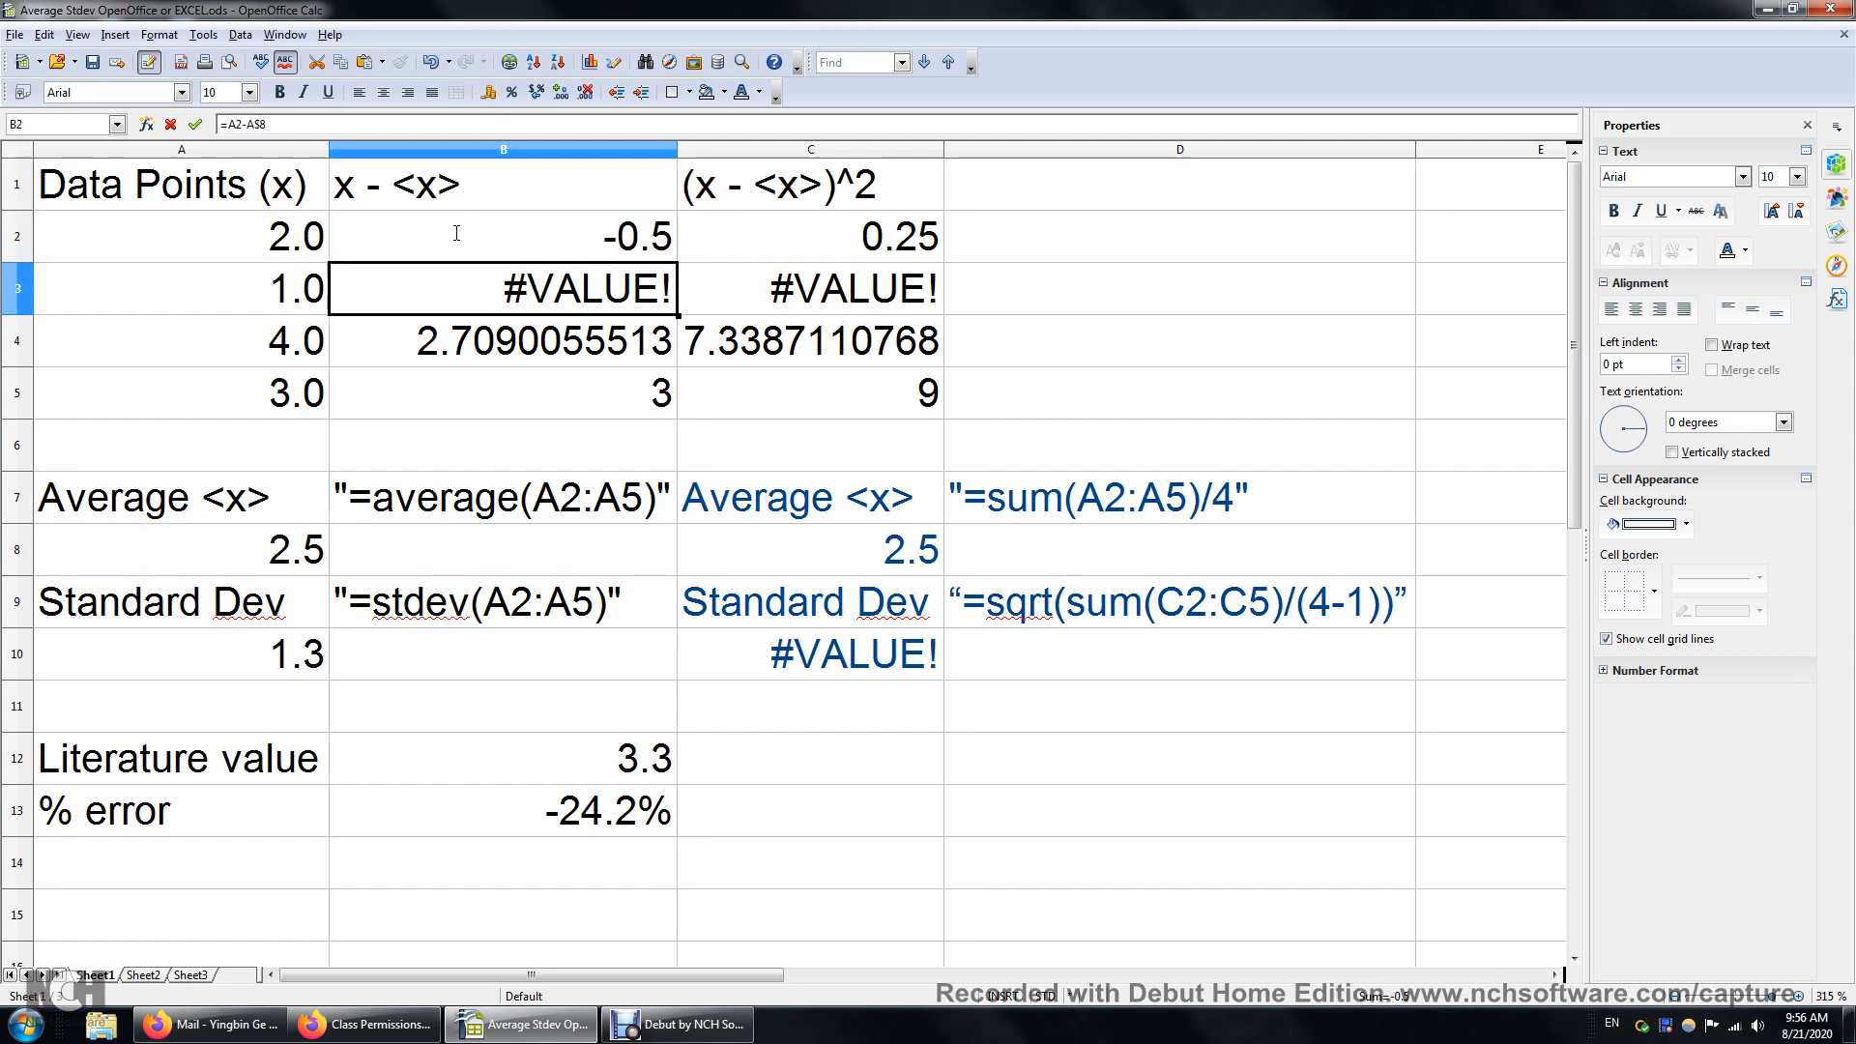
{"action": "left_click", "coordinate": [566, 223]}
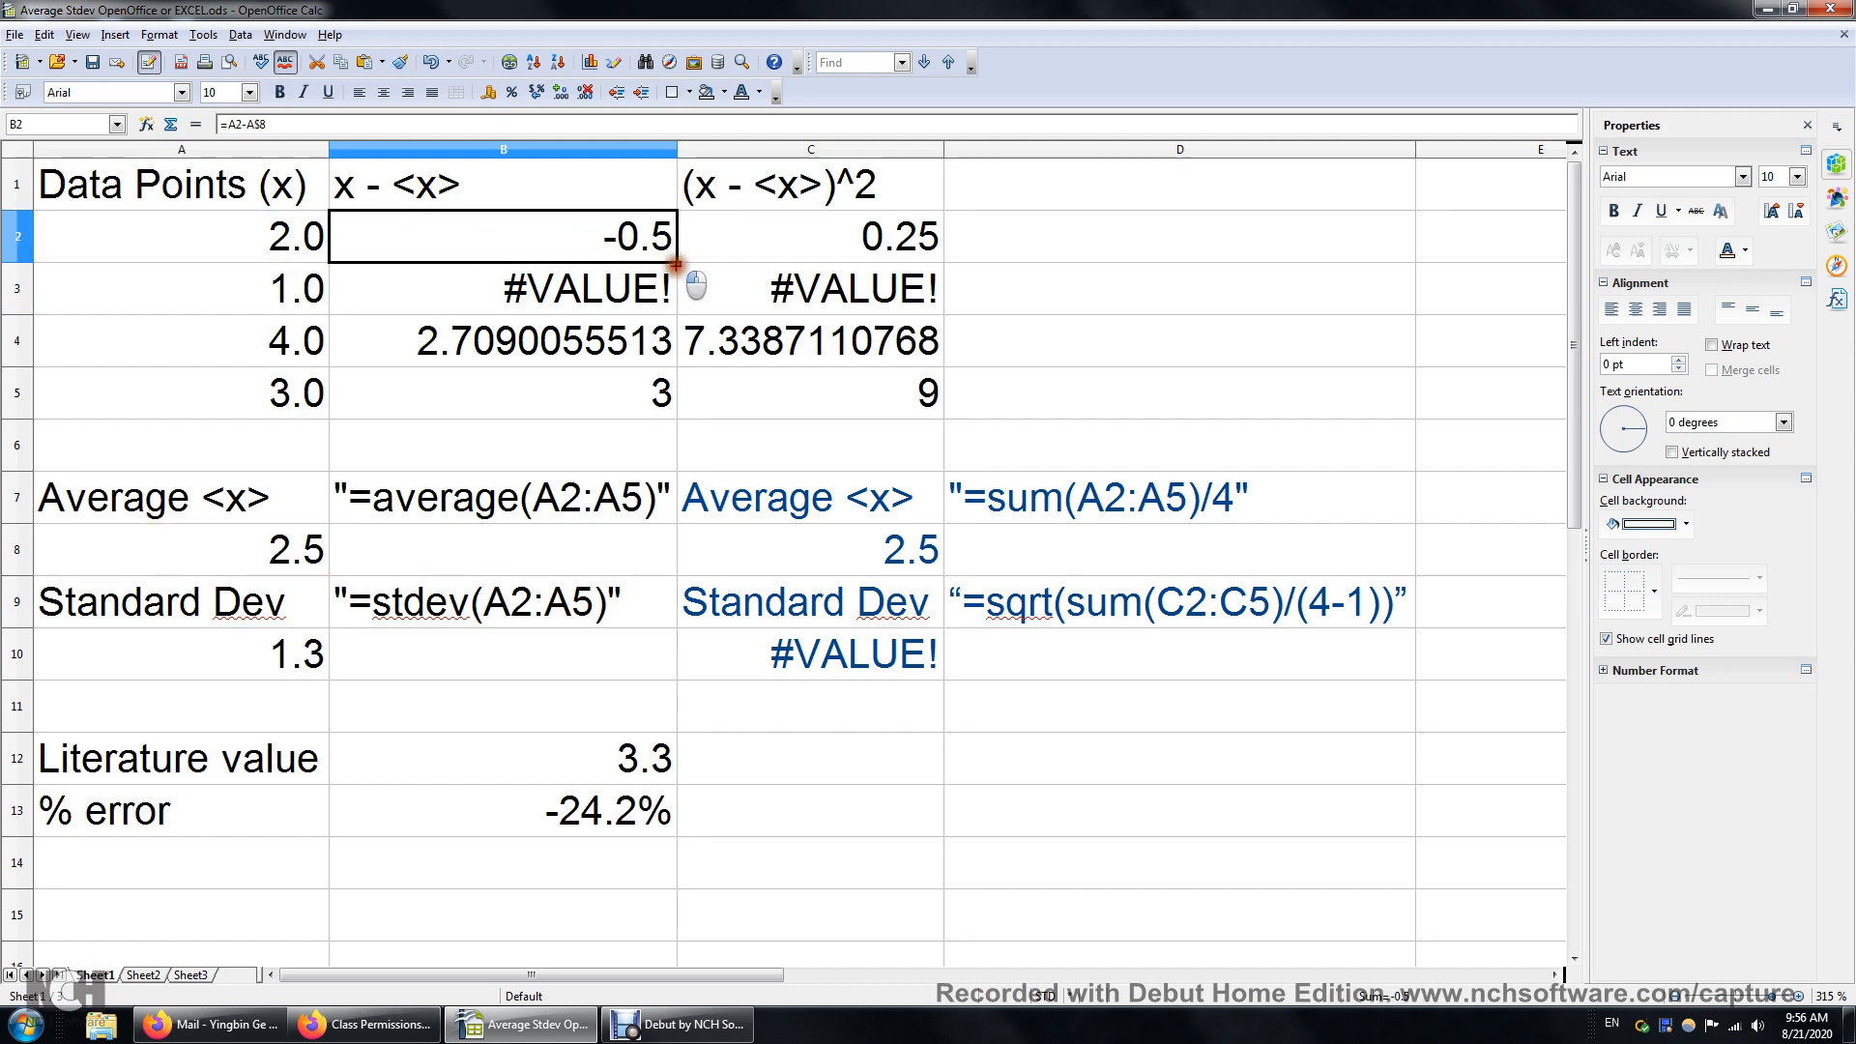
{"action": "left_click_drag", "start_coordinate": [673, 287], "coordinate": [675, 416]}
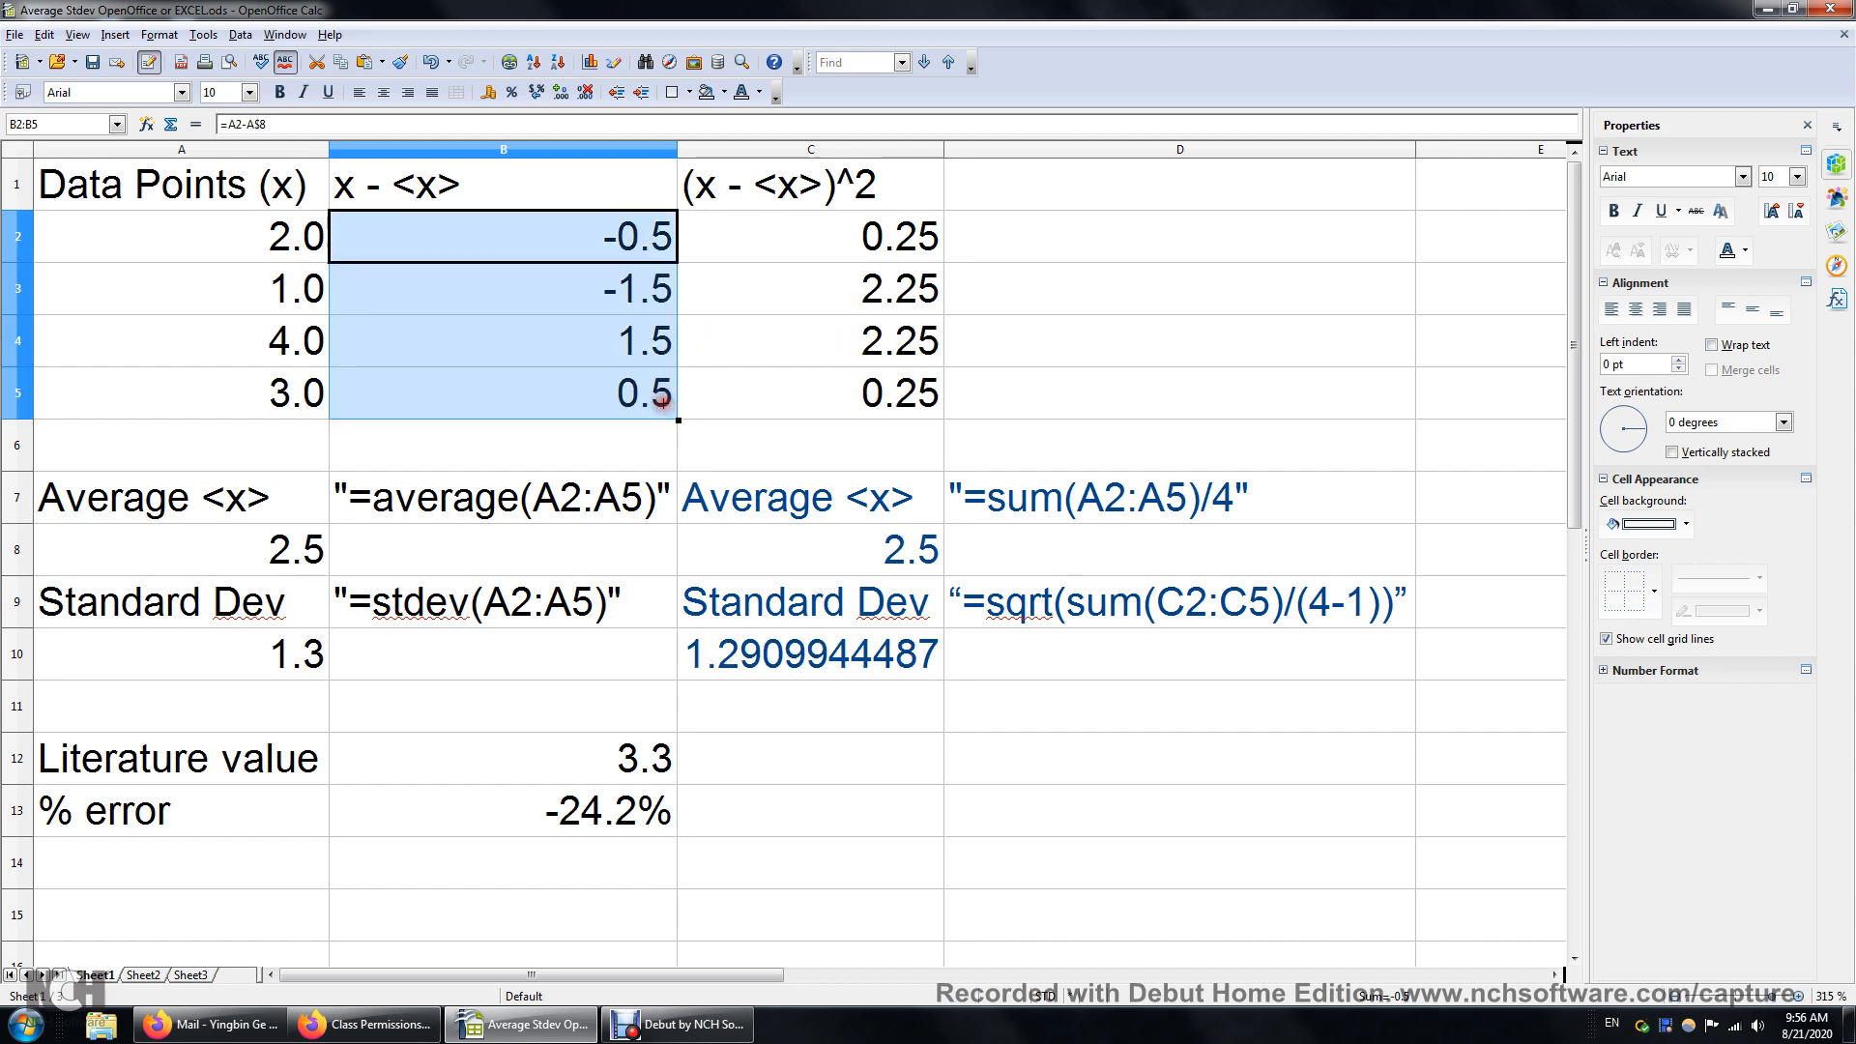
{"action": "left_click", "coordinate": [580, 392]}
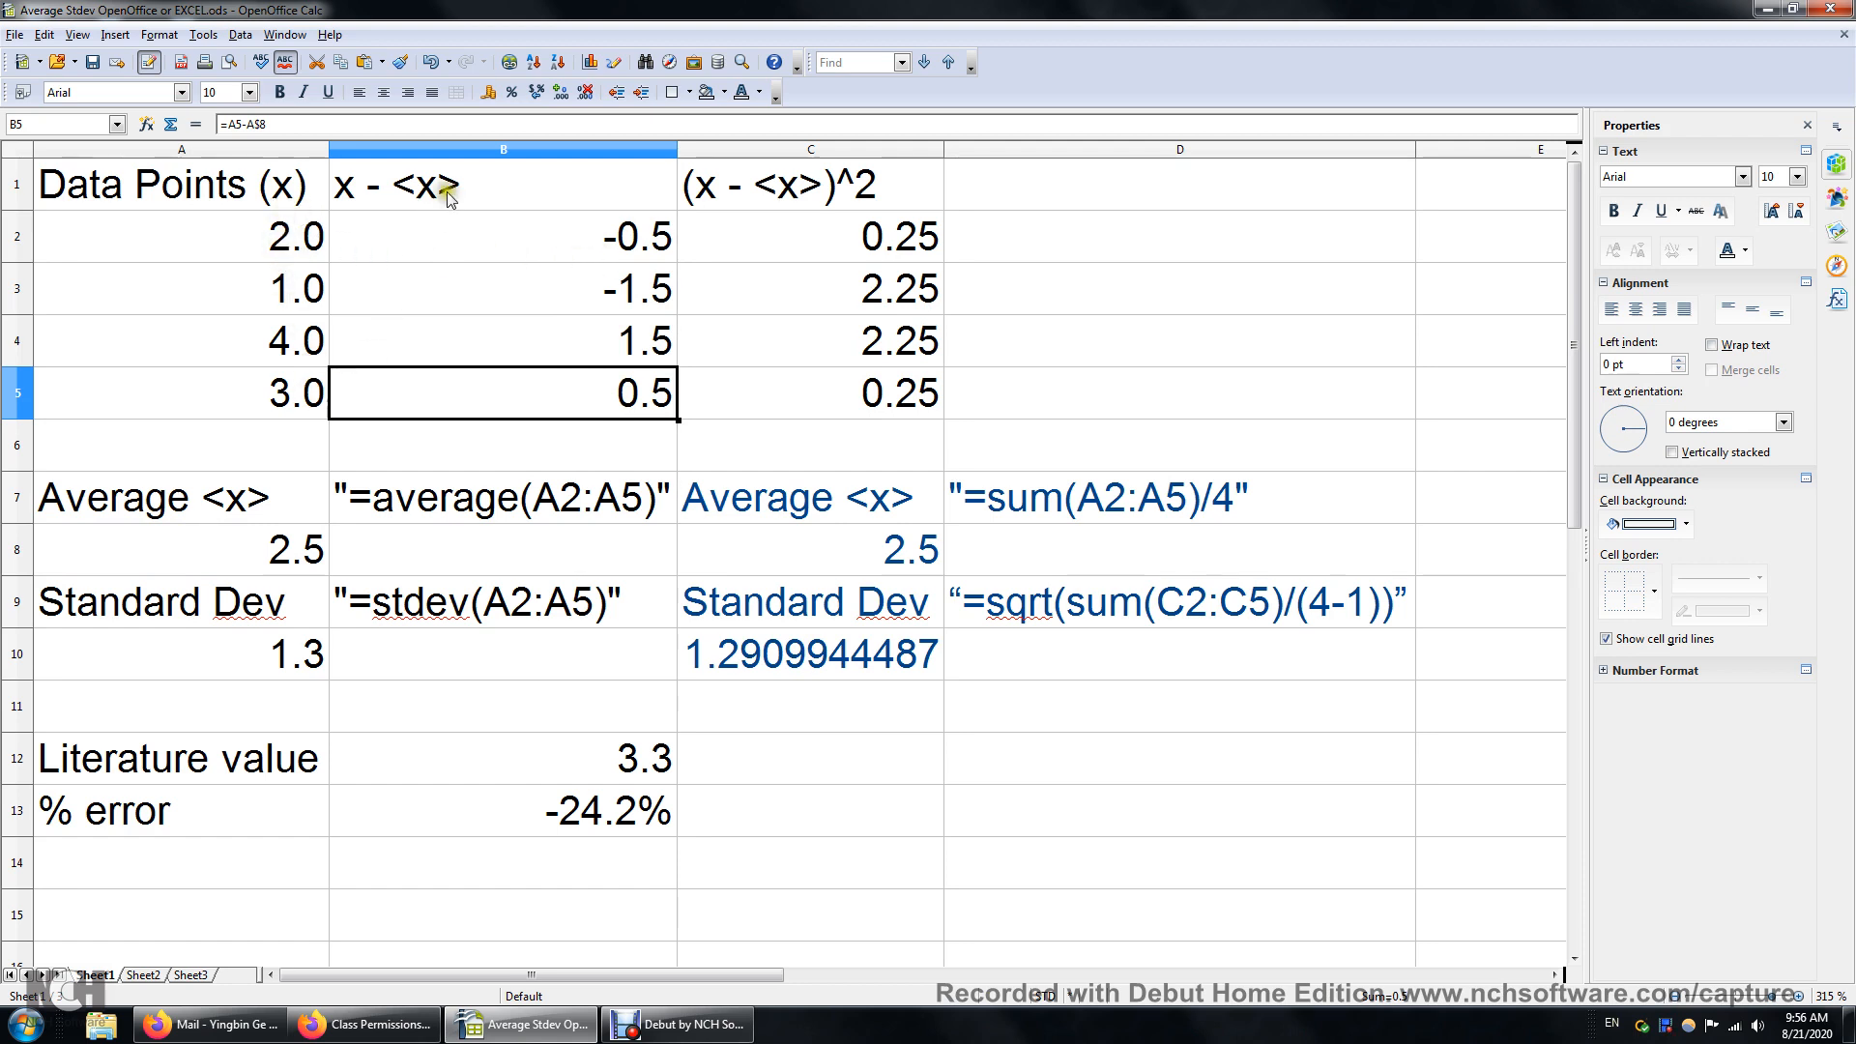
Step: Inspect the squared deviation formula in C2 and the B2 deviation it refers to
{"action": "left_click", "coordinate": [505, 227]}
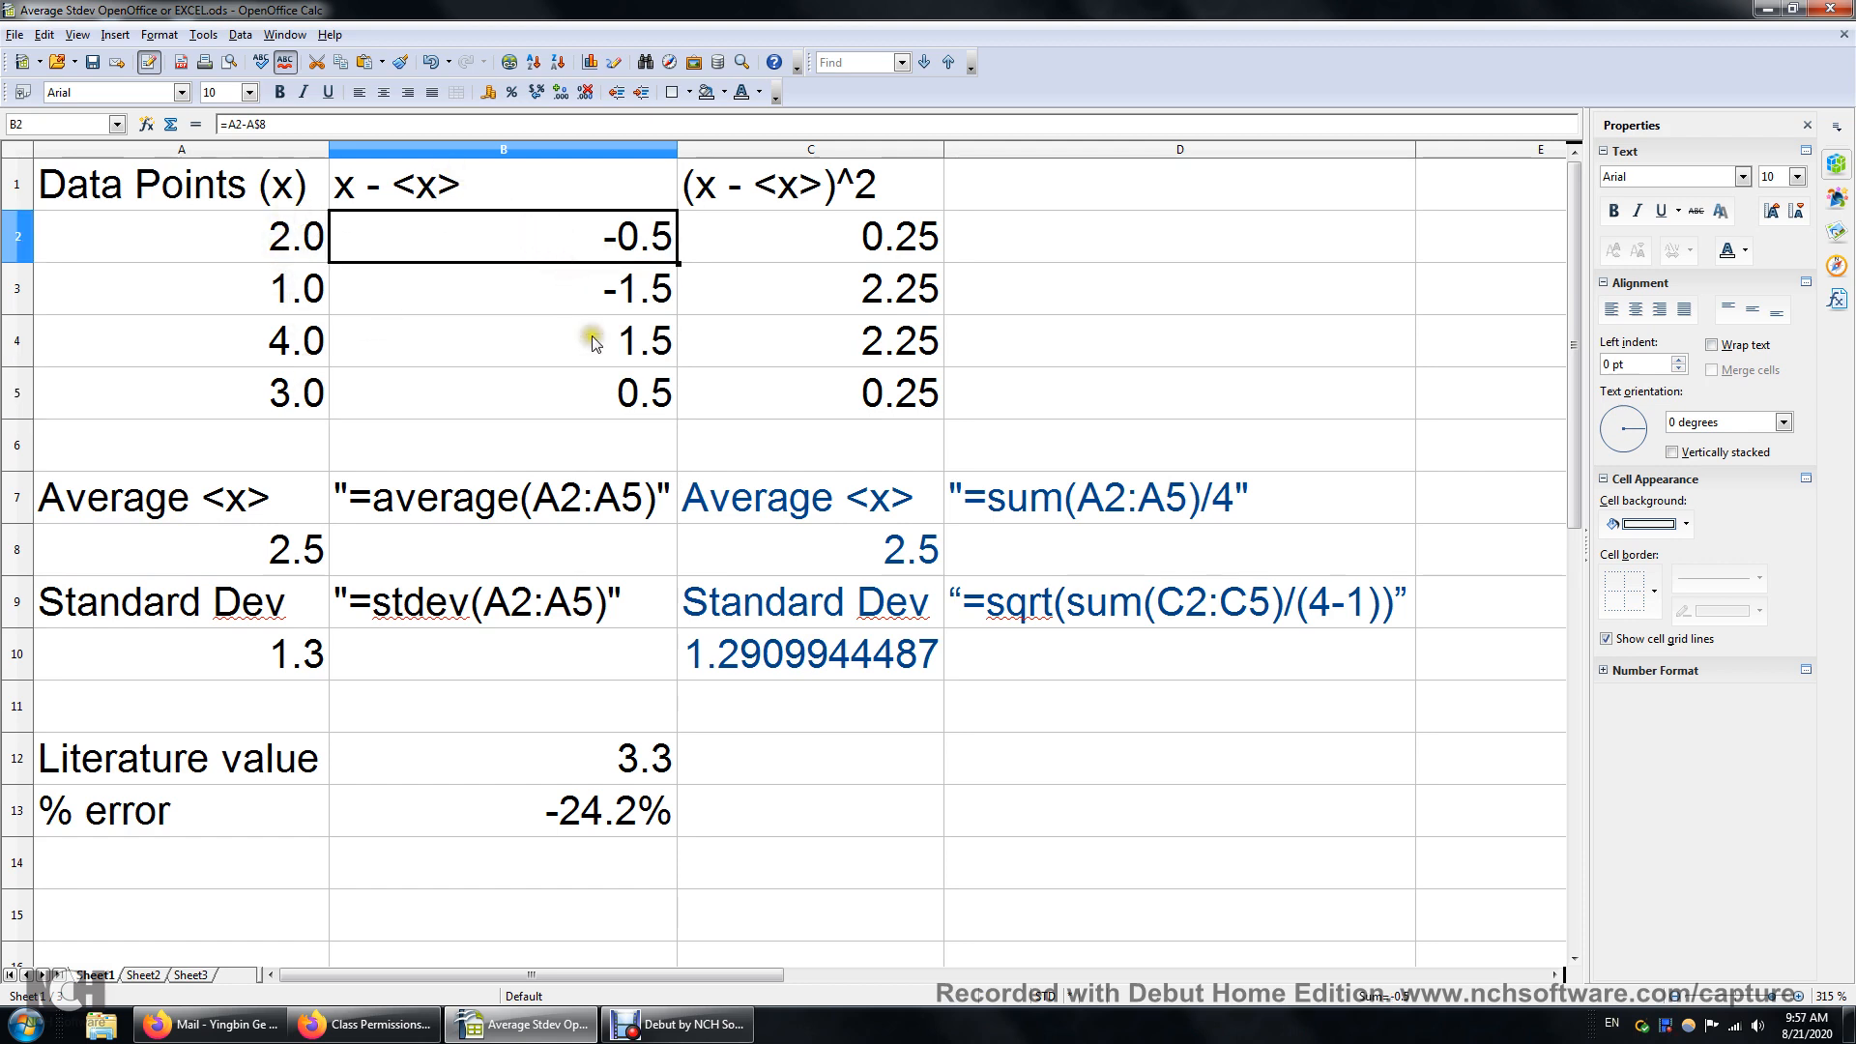
{"action": "double_click", "coordinate": [870, 235]}
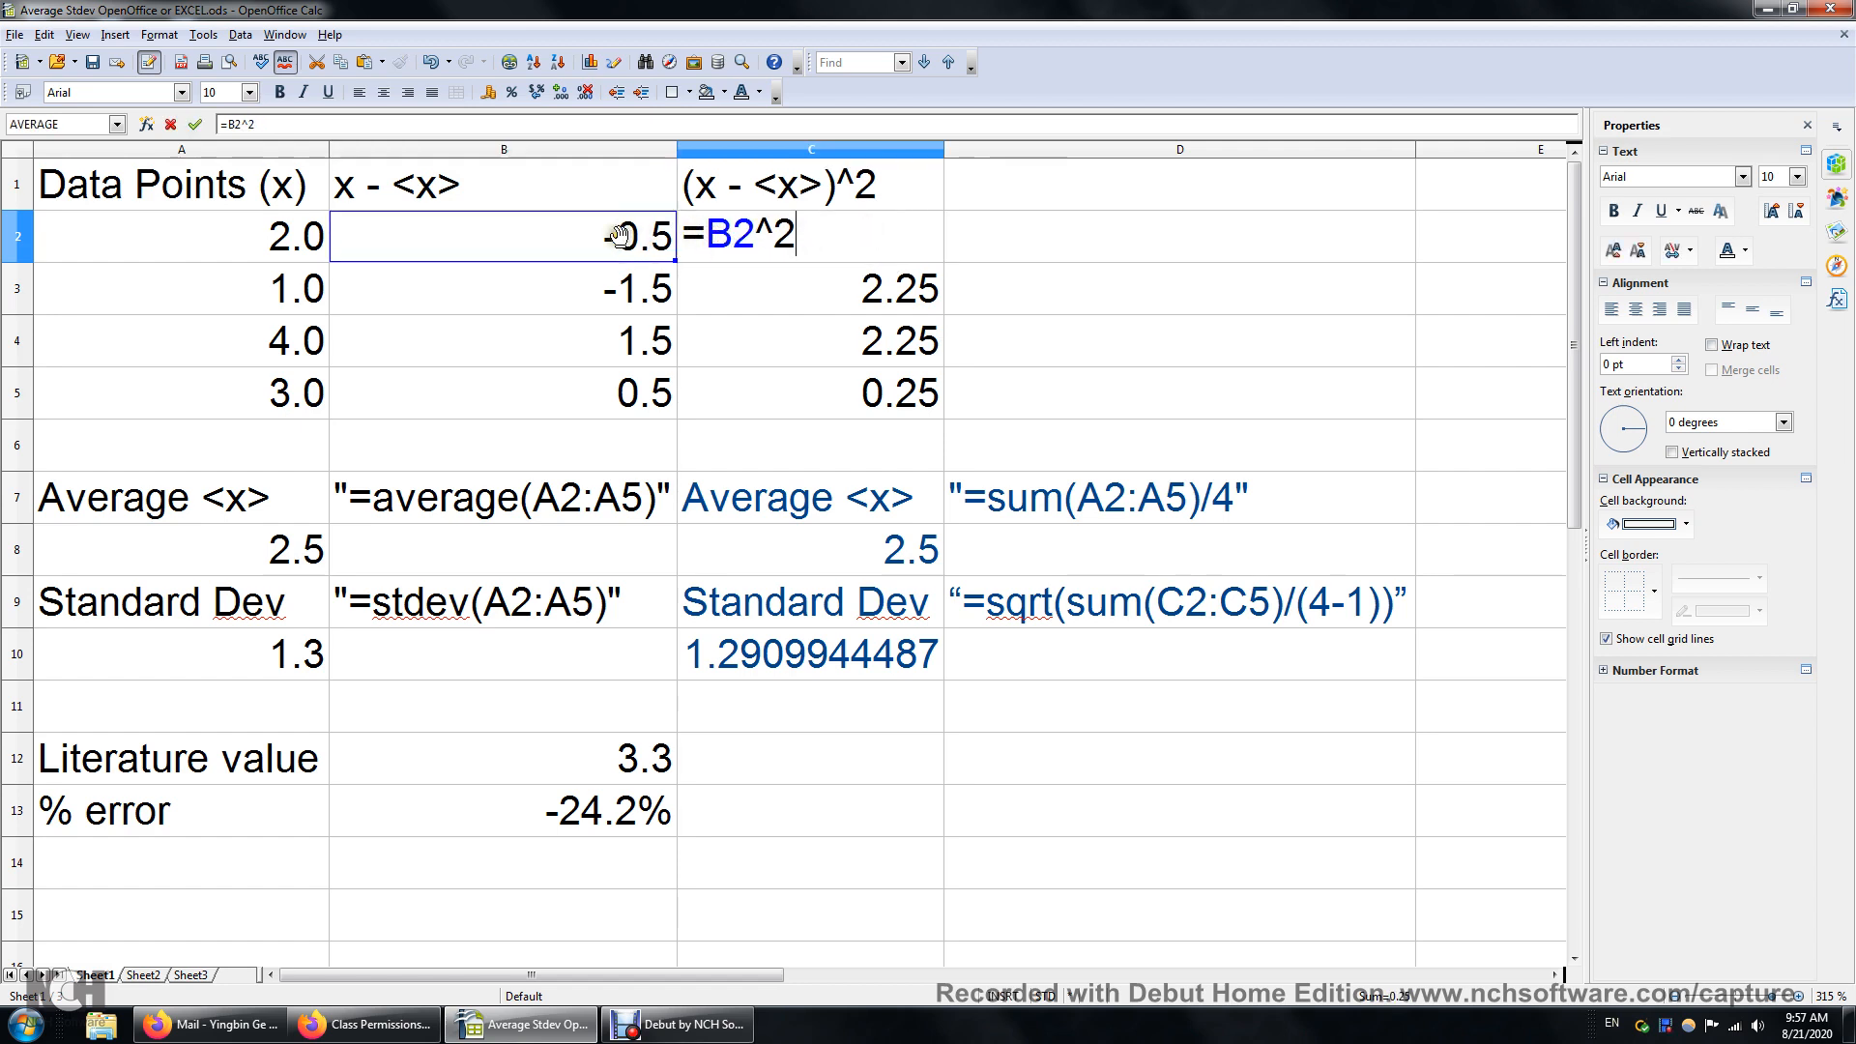
{"action": "key", "text": "Return"}
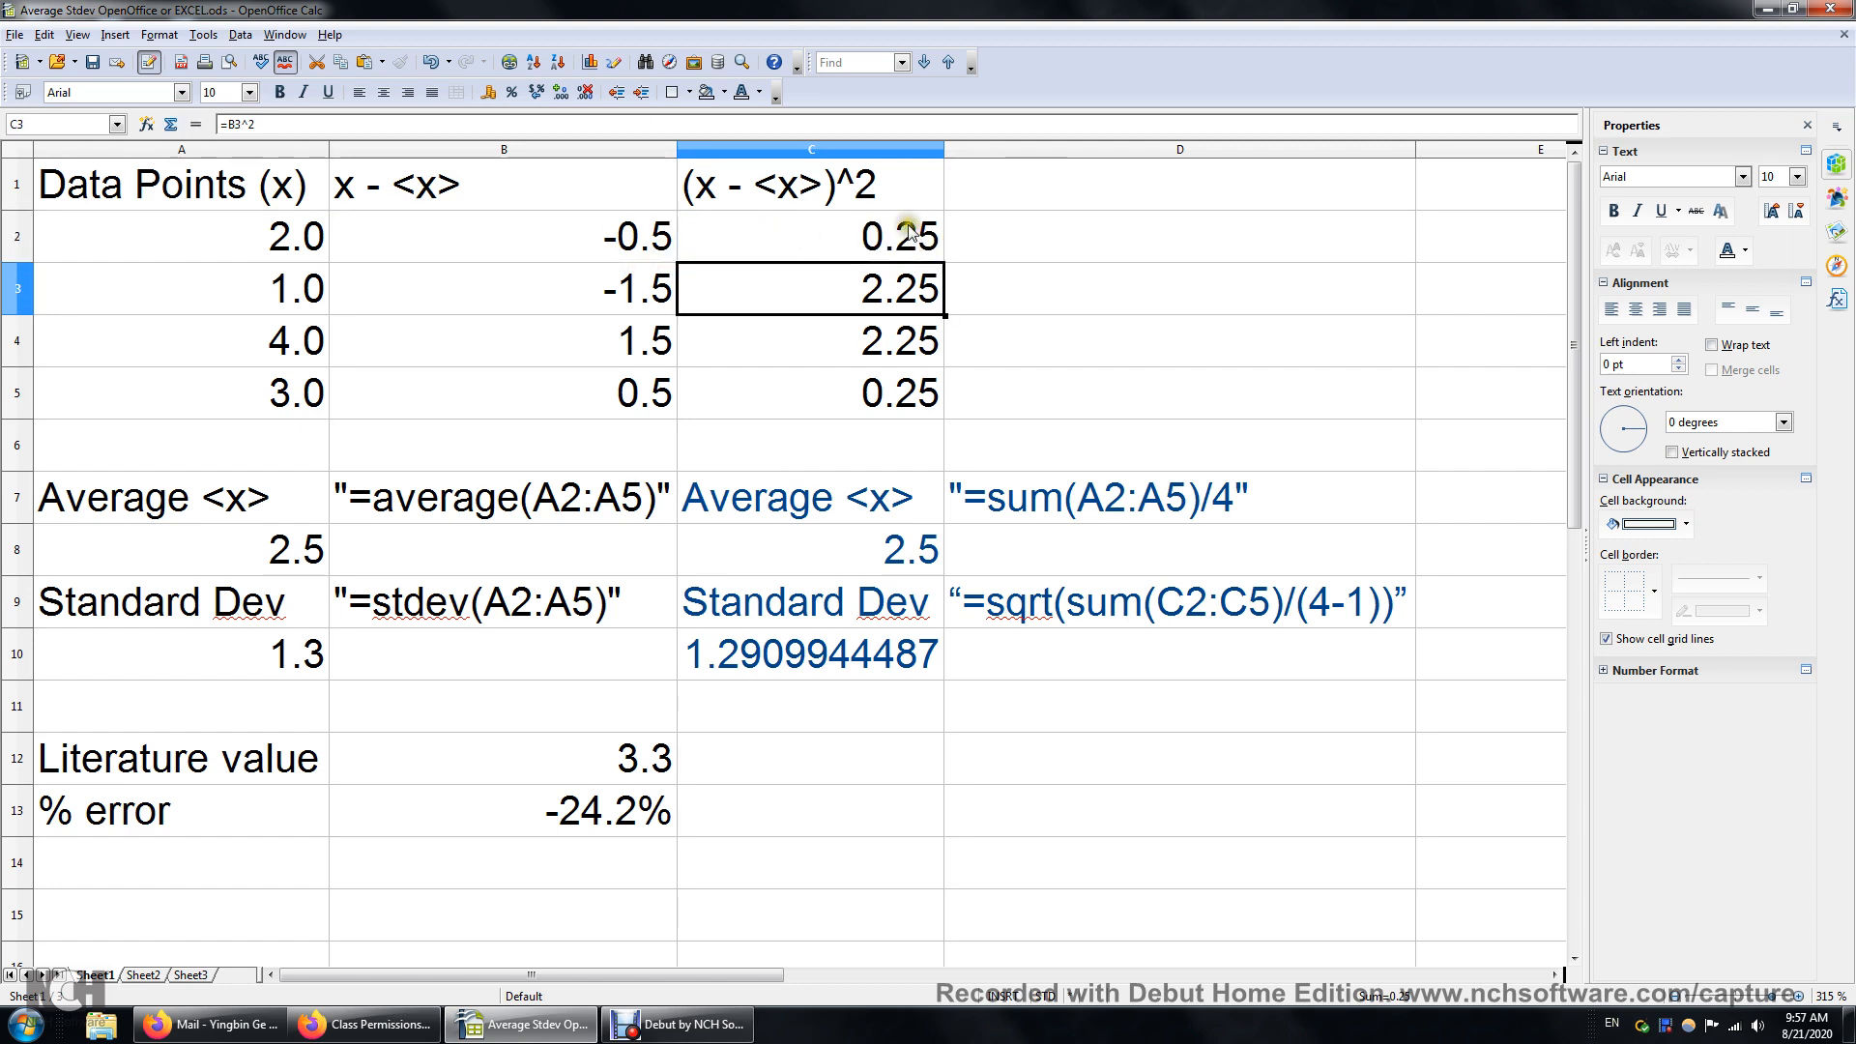
{"action": "left_click", "coordinate": [909, 237]}
{"action": "left_click_drag", "start_coordinate": [903, 290], "coordinate": [904, 381]}
{"action": "key", "text": "BackSpace"}
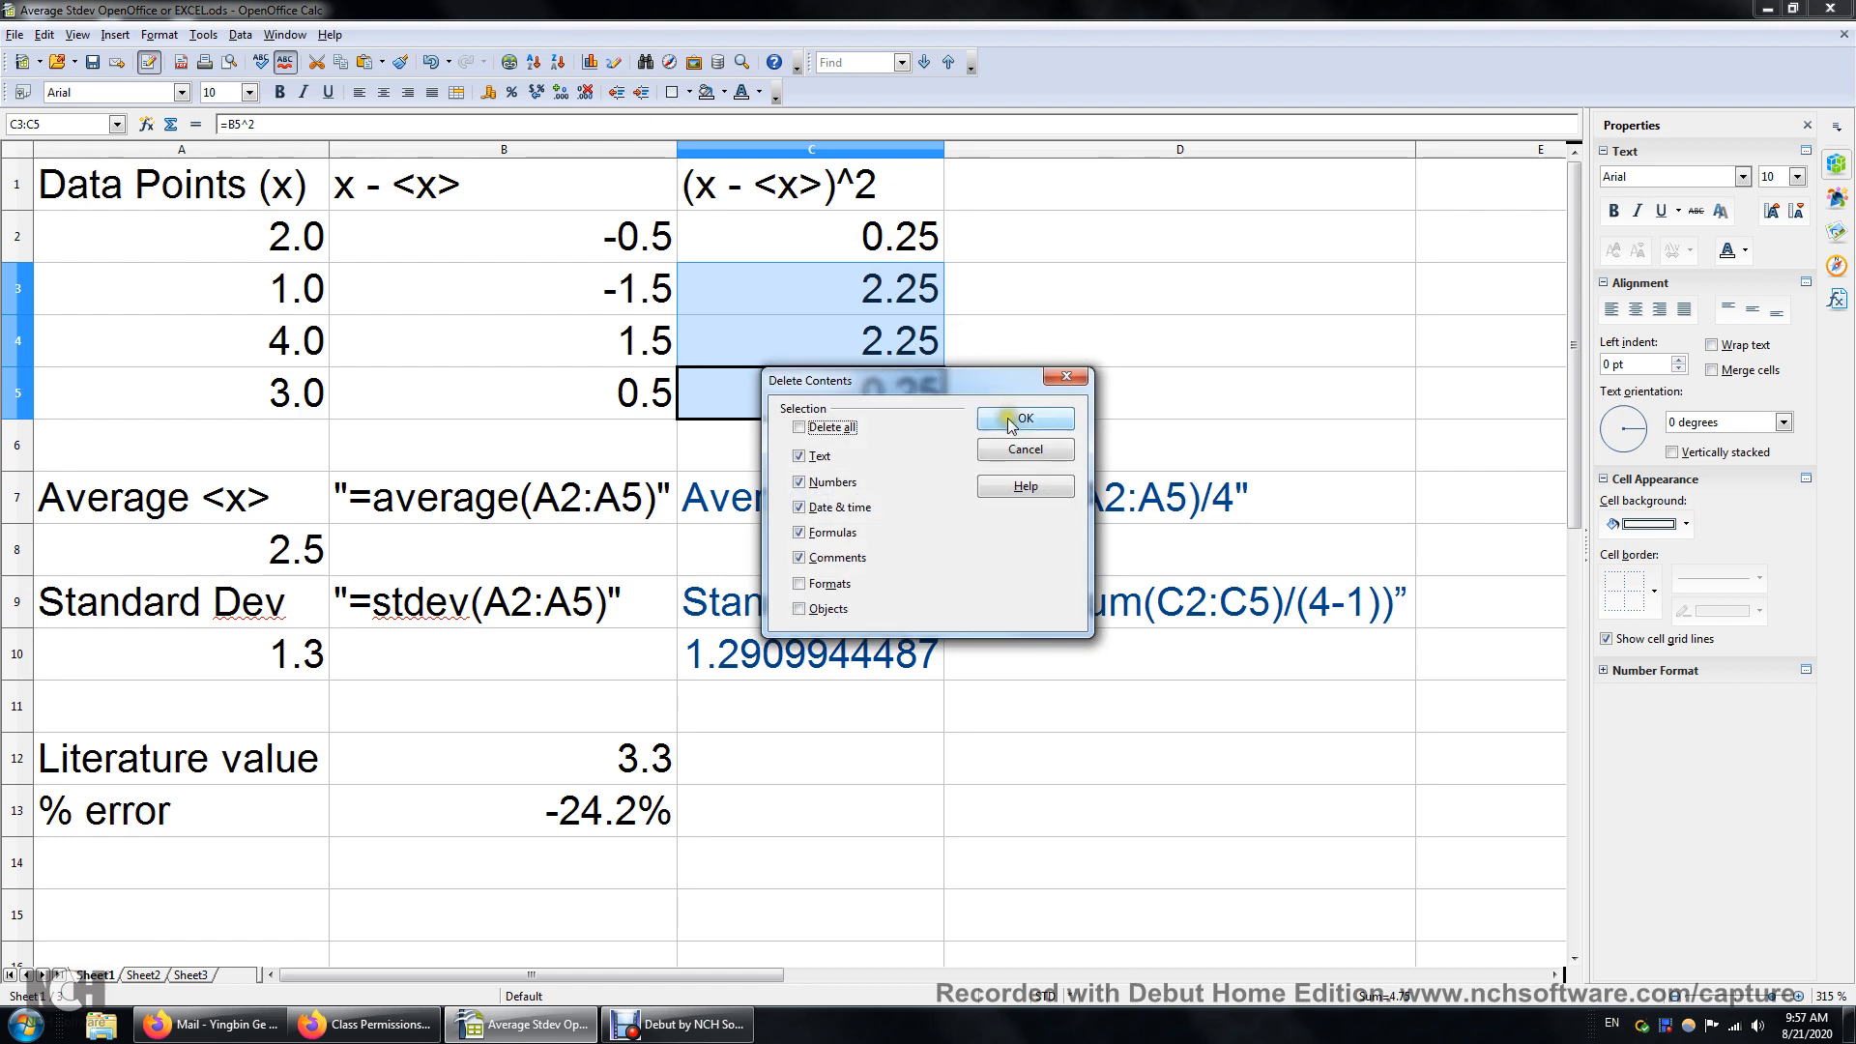
{"action": "key", "text": "Escape"}
Step: Clear the squared deviation formulas from C3, C4 and C5 one cell at a time
{"action": "left_click", "coordinate": [880, 295]}
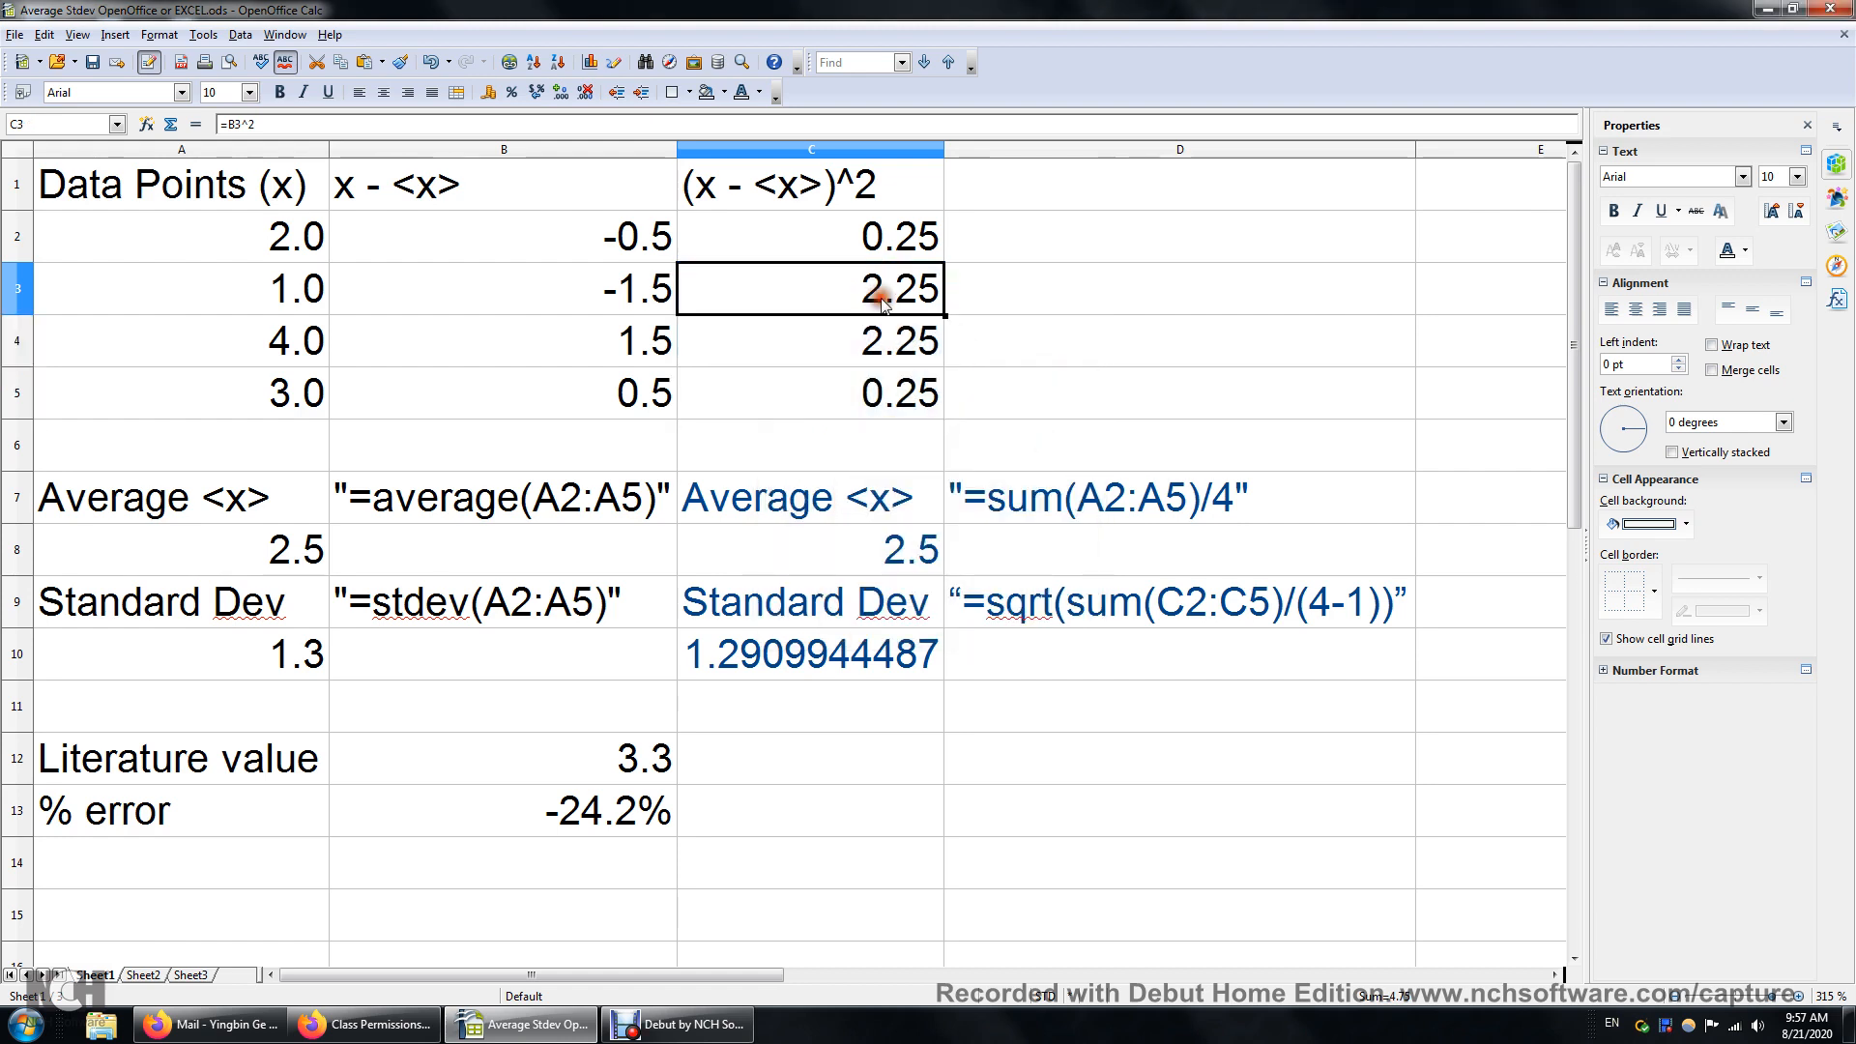
{"action": "key", "text": "BackSpace"}
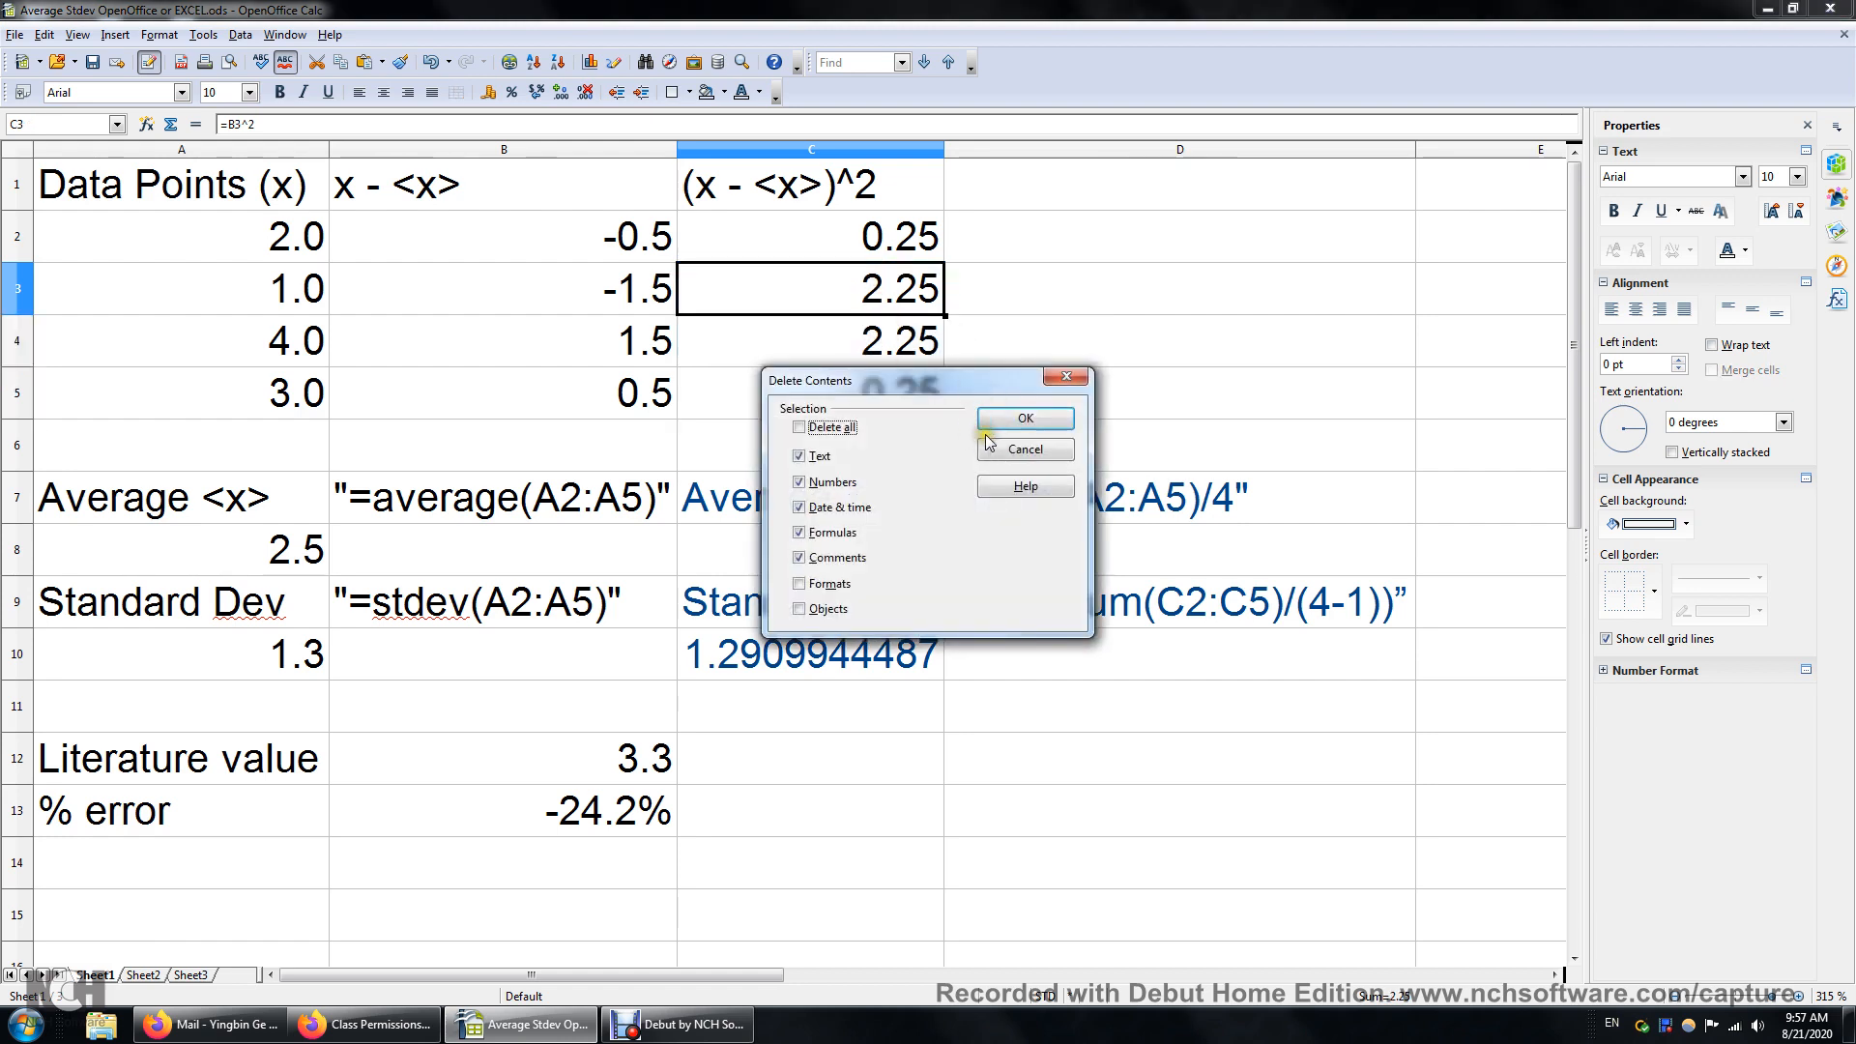
{"action": "left_click", "coordinate": [1028, 422]}
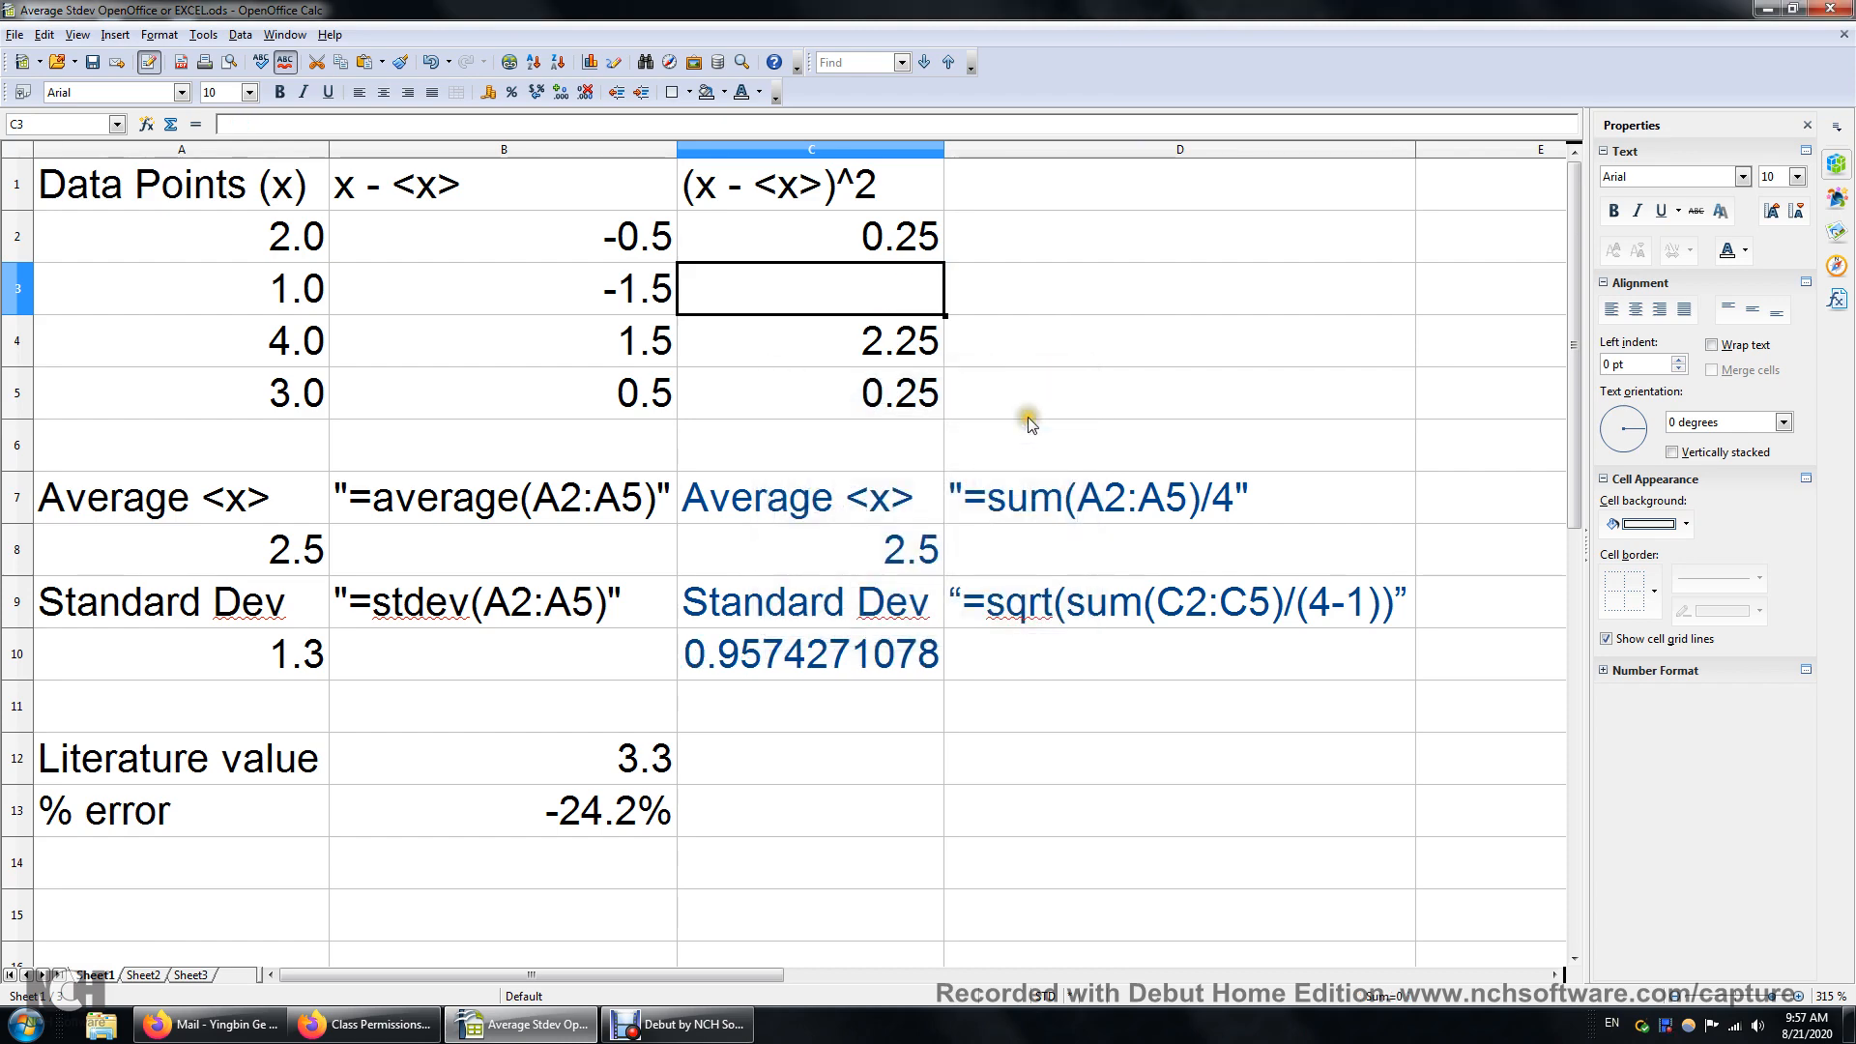
{"action": "left_click", "coordinate": [899, 348]}
{"action": "key", "text": "BackSpace"}
{"action": "left_click", "coordinate": [1006, 415]}
{"action": "left_click", "coordinate": [891, 414]}
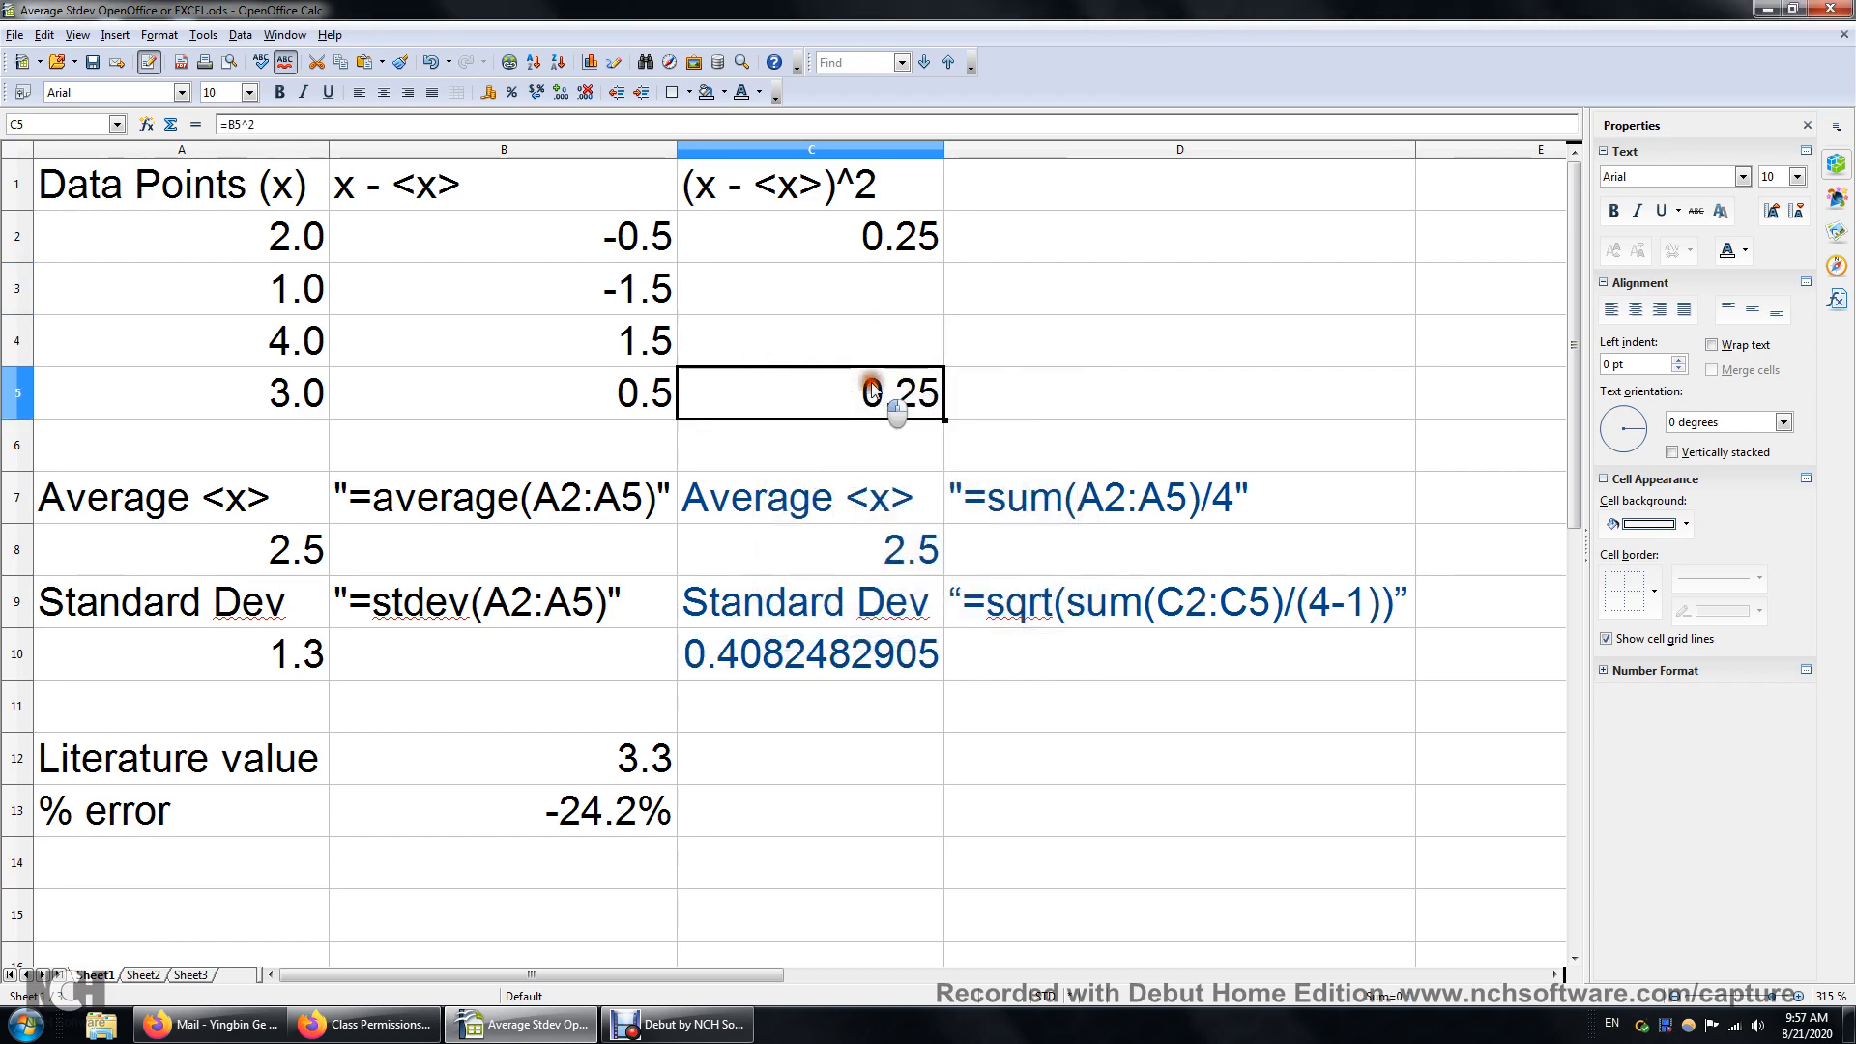
{"action": "key", "text": "BackSpace"}
{"action": "left_click", "coordinate": [1013, 418]}
{"action": "left_click", "coordinate": [1030, 350]}
Step: Fill the squared deviation formula from C2 down through C5 and check the copied formula in C4
{"action": "left_click", "coordinate": [899, 250]}
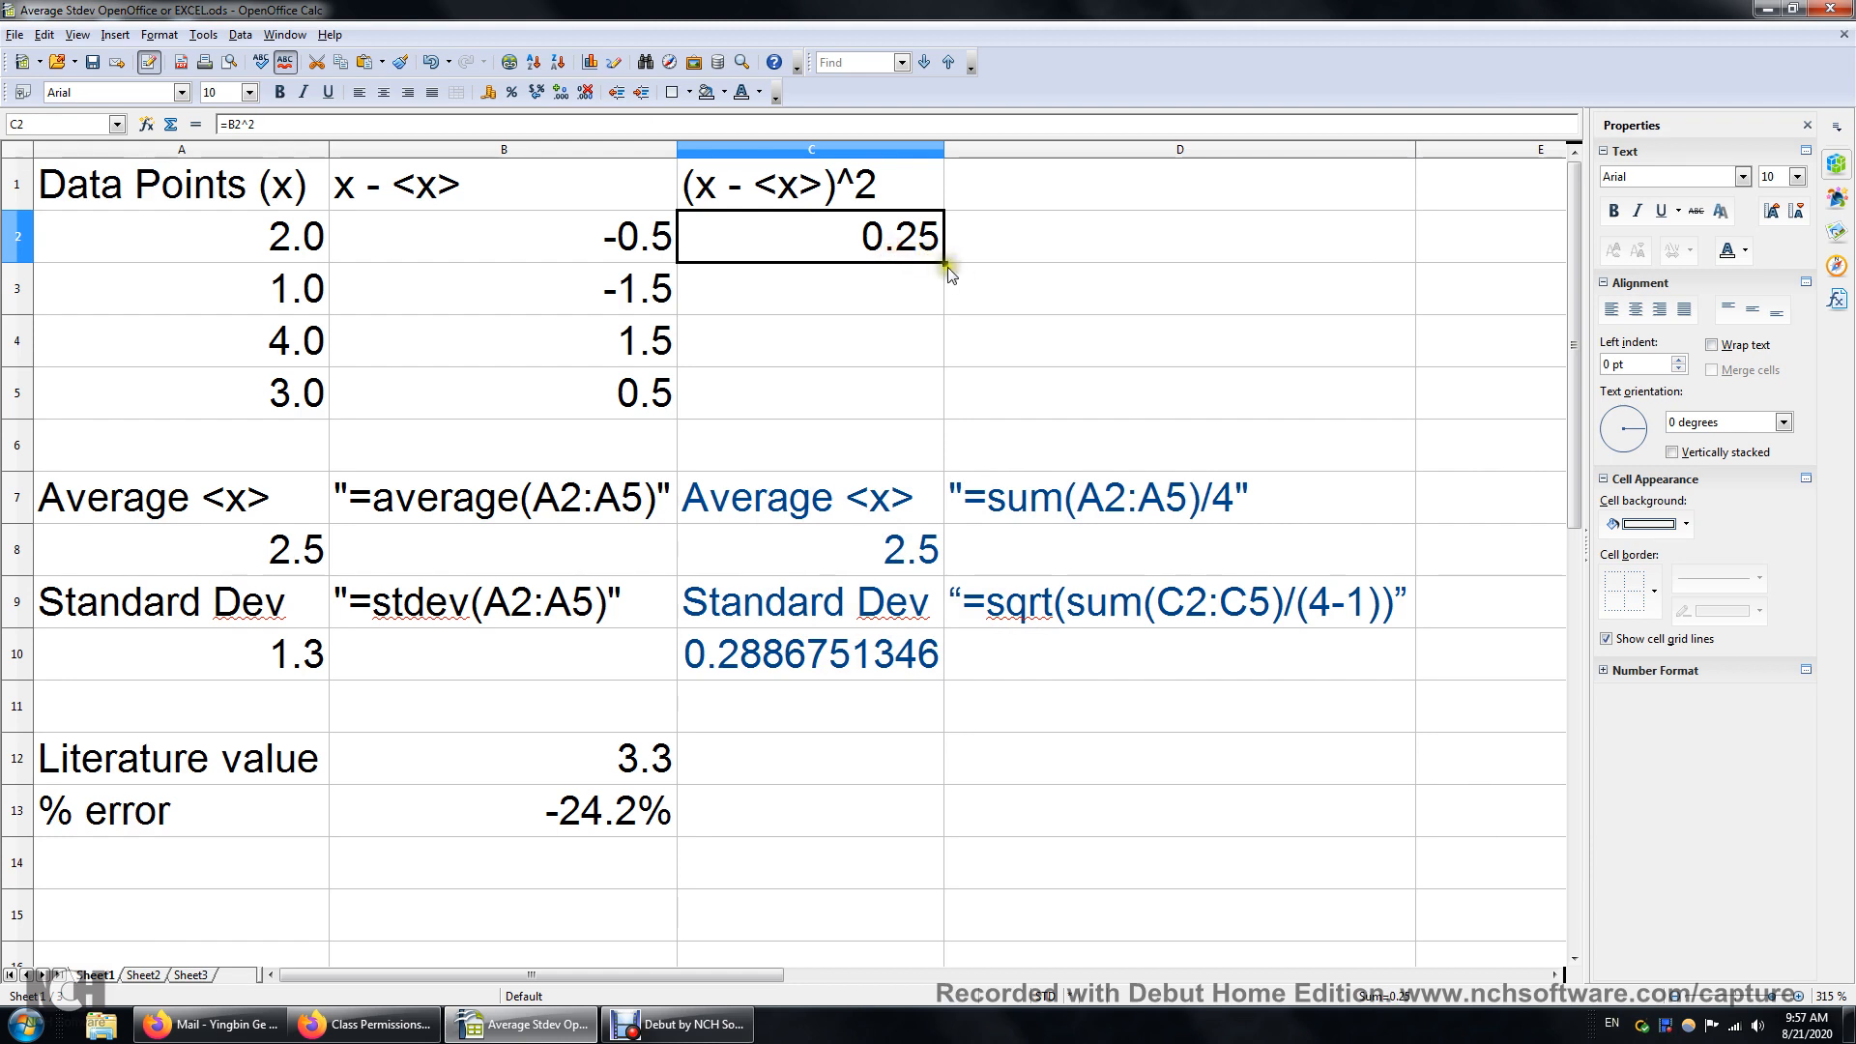
{"action": "left_click_drag", "start_coordinate": [947, 262], "coordinate": [936, 402]}
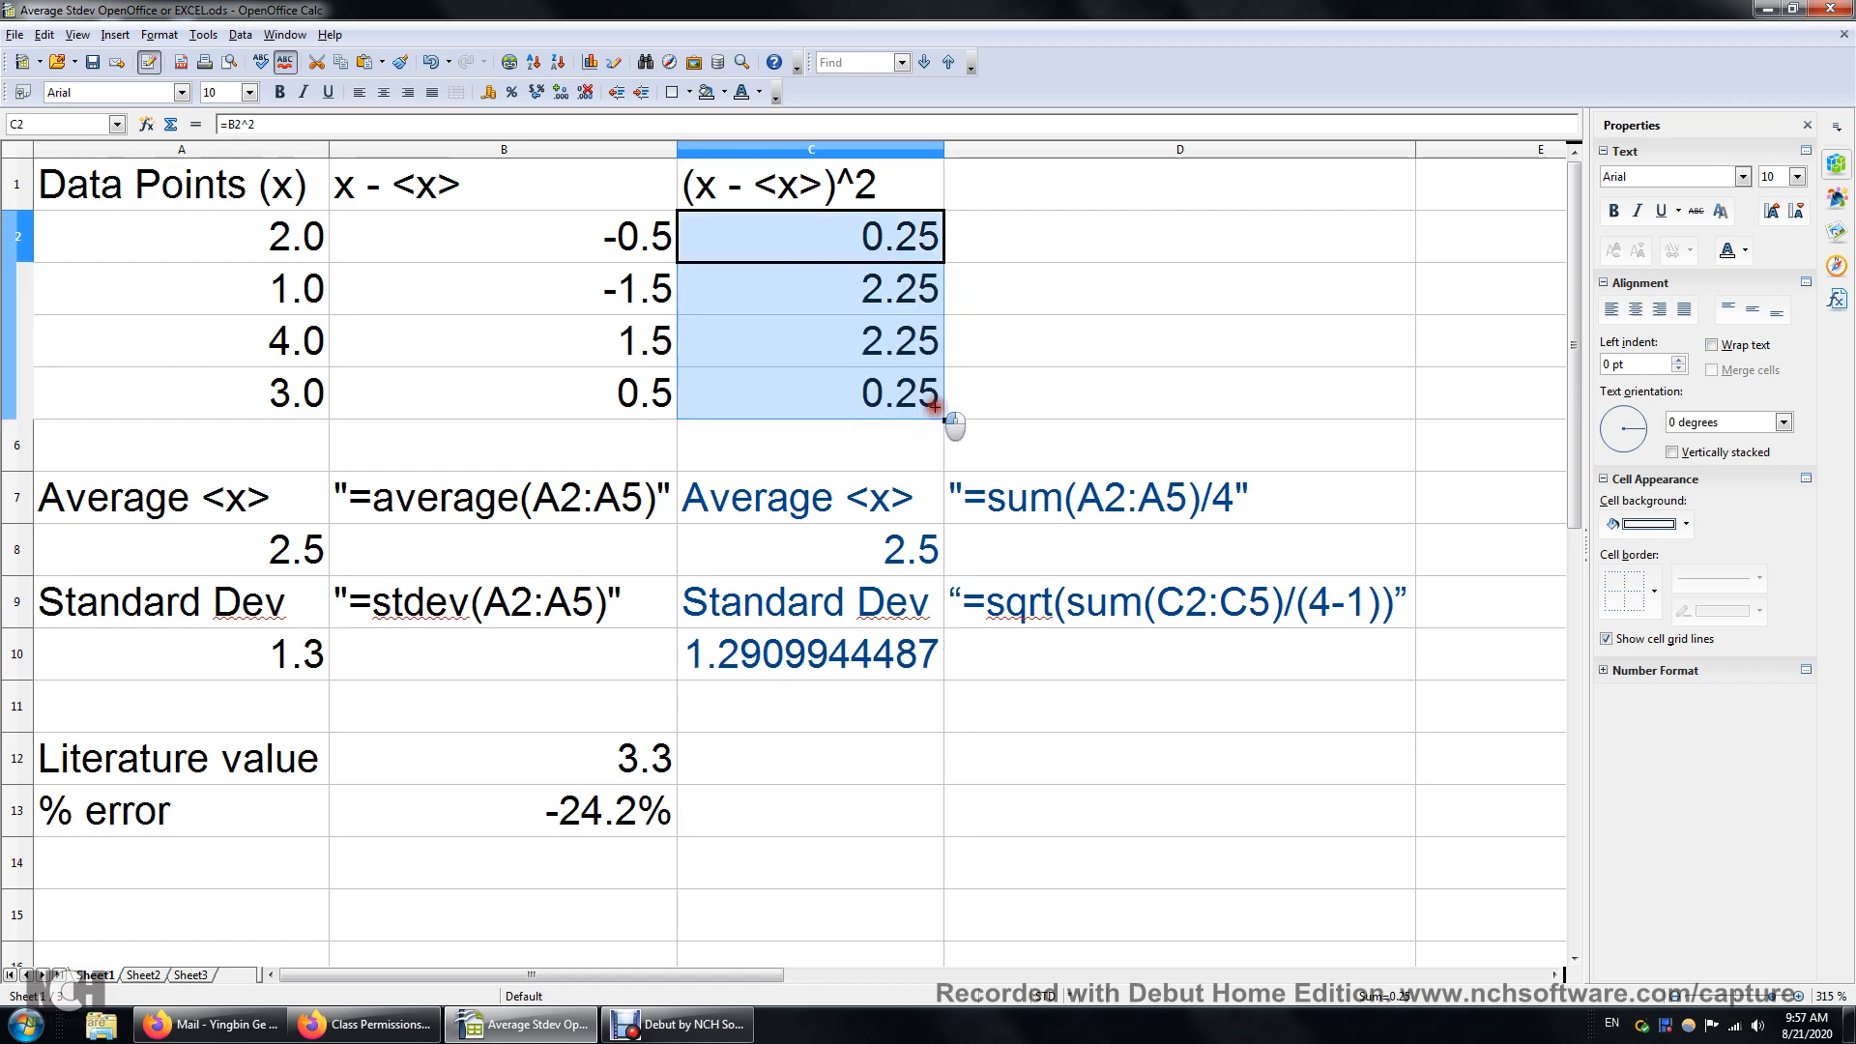
{"action": "left_click", "coordinate": [1025, 356]}
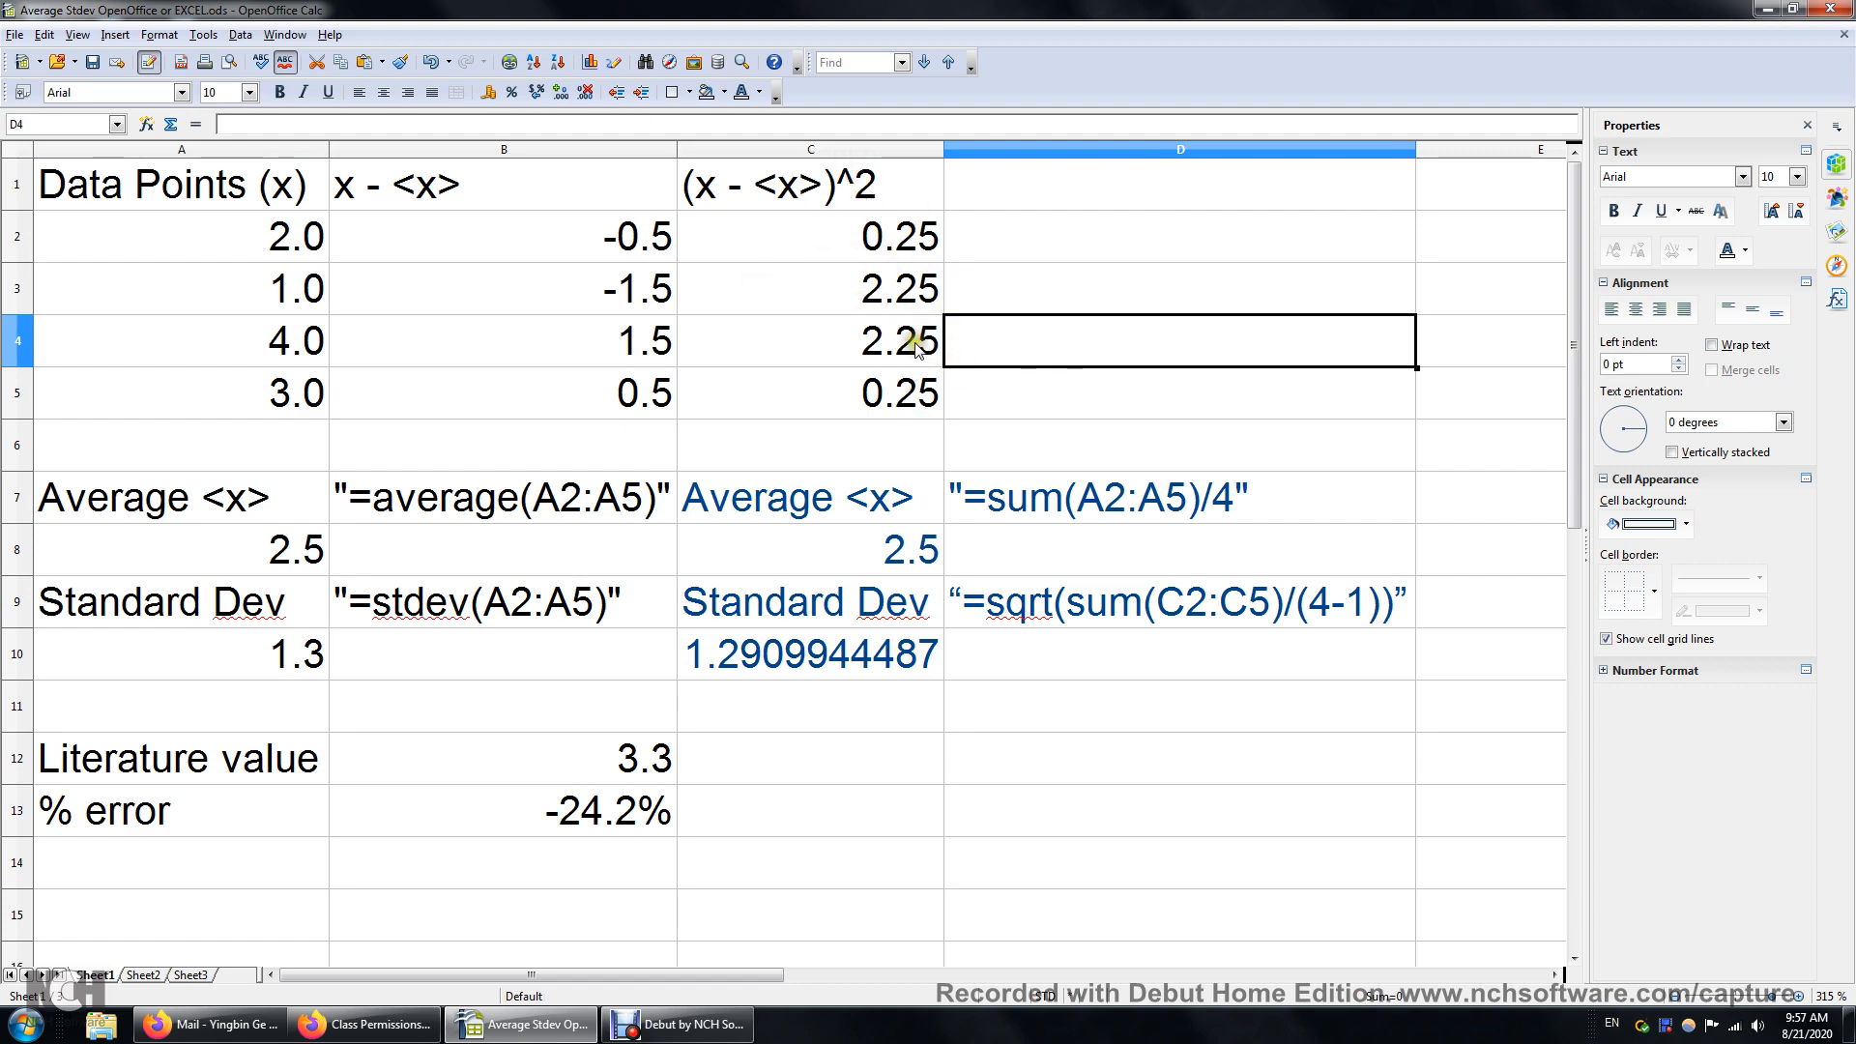
{"action": "left_click", "coordinate": [814, 352]}
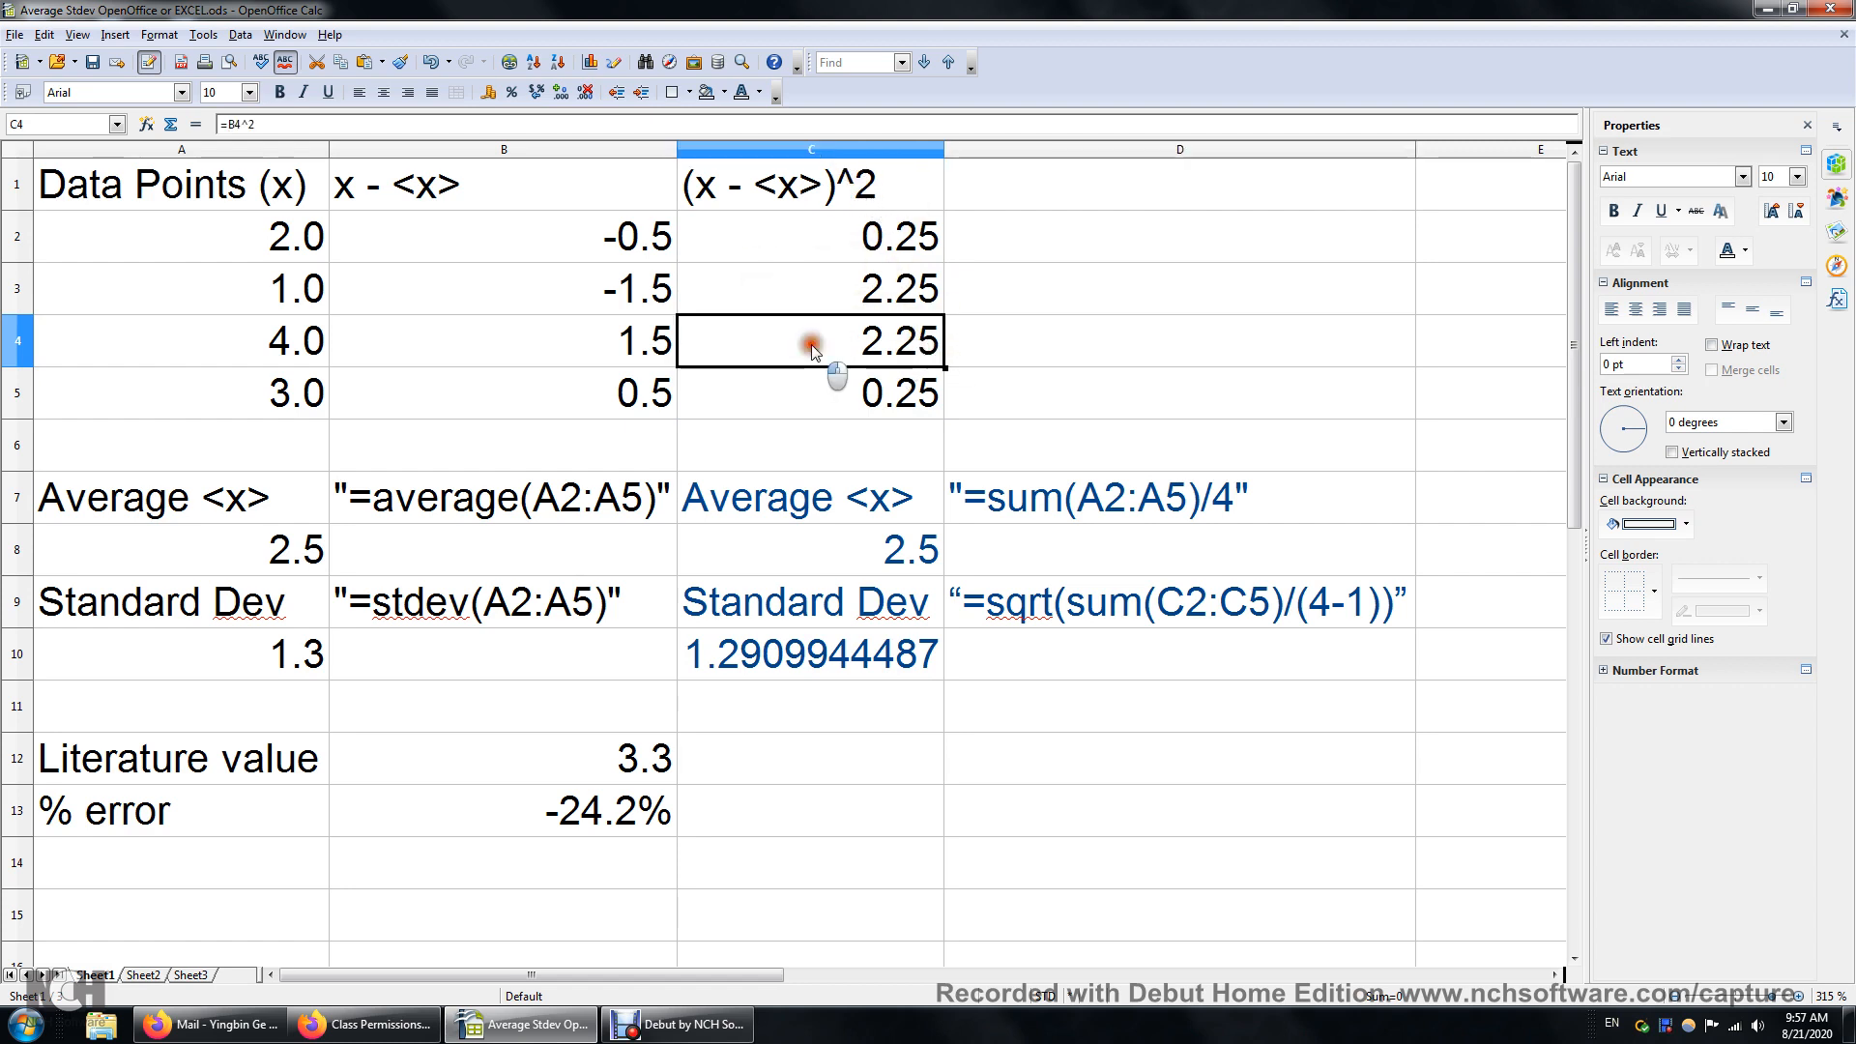
Step: Examine the manual standard deviation formula in C10 and compare its result with the built-in one in A10
{"action": "left_click", "coordinate": [824, 586]}
{"action": "left_click", "coordinate": [822, 649]}
{"action": "double_click", "coordinate": [822, 652]}
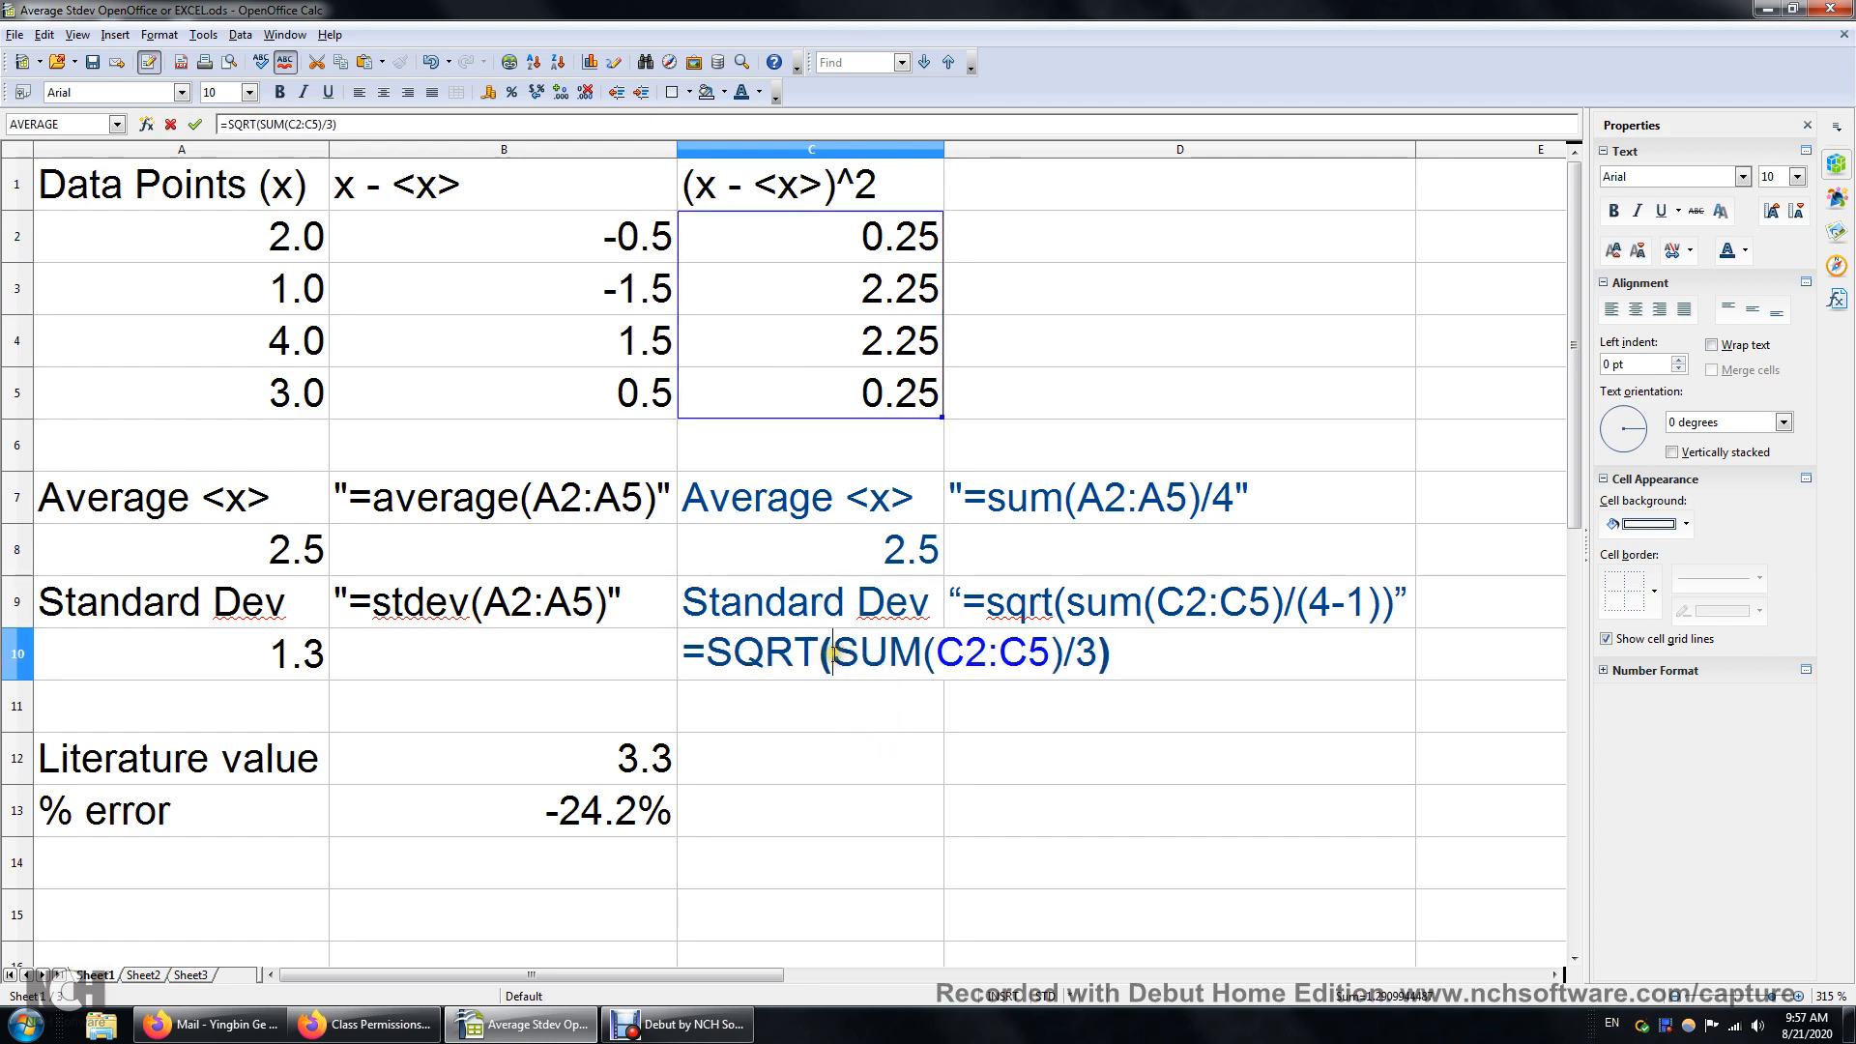
{"action": "left_click_drag", "start_coordinate": [831, 654], "coordinate": [1064, 660]}
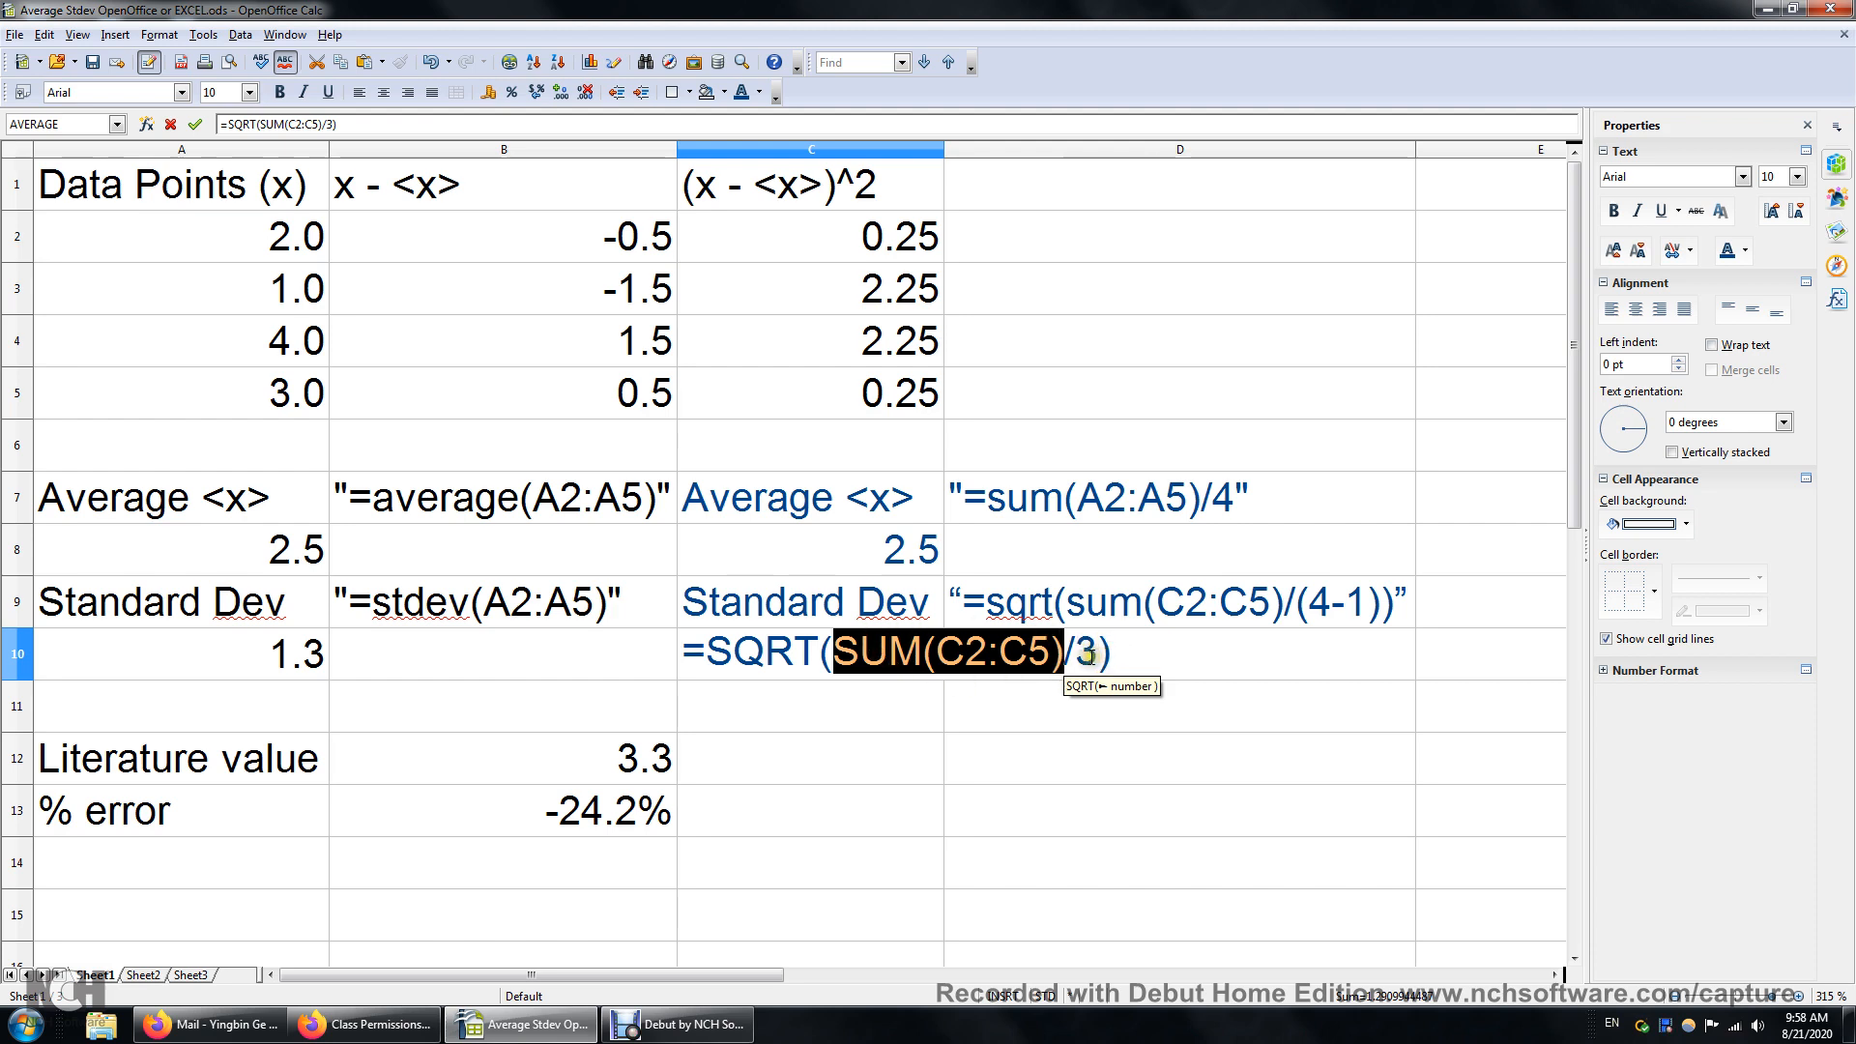
{"action": "key", "text": "Return"}
{"action": "left_click", "coordinate": [887, 667]}
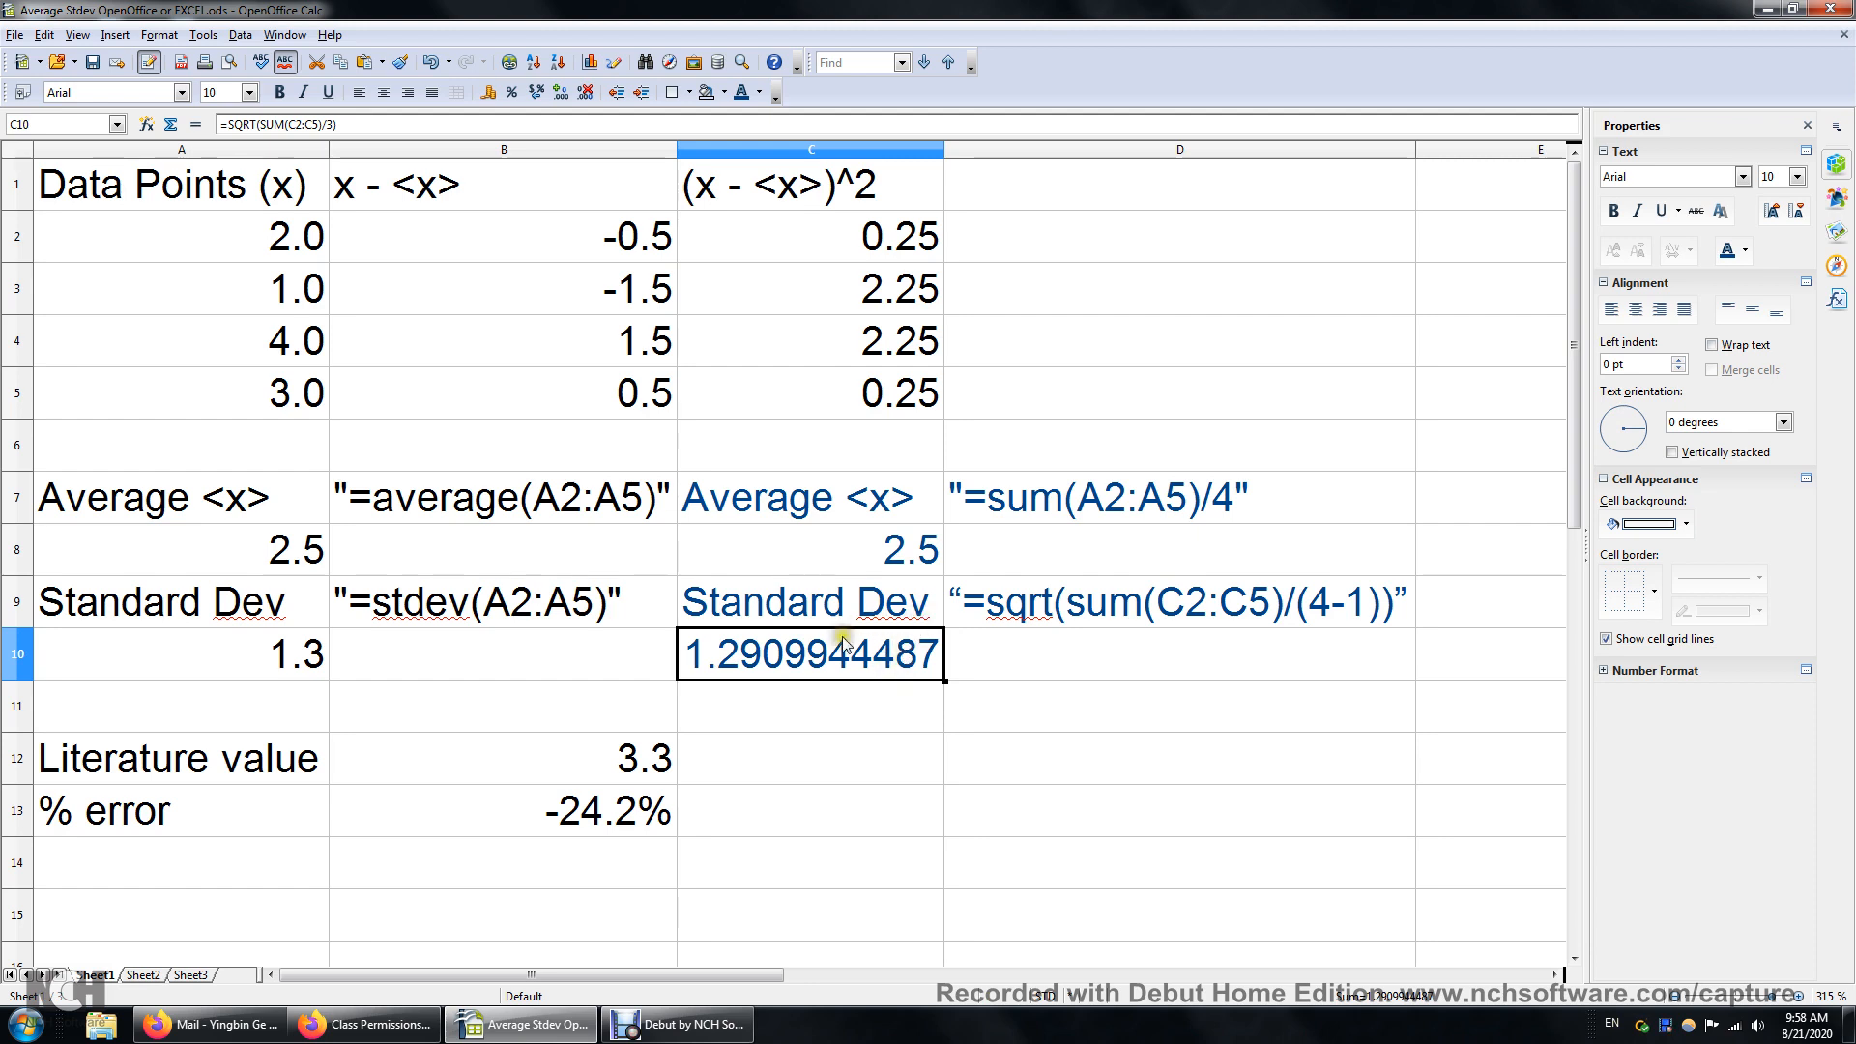
{"action": "left_click", "coordinate": [261, 660]}
{"action": "left_click", "coordinate": [746, 650]}
{"action": "left_click", "coordinate": [279, 655]}
Step: Format the manual standard deviation in C10 as a number with 1 decimal place
{"action": "left_click", "coordinate": [766, 661]}
{"action": "right_click", "coordinate": [771, 661]}
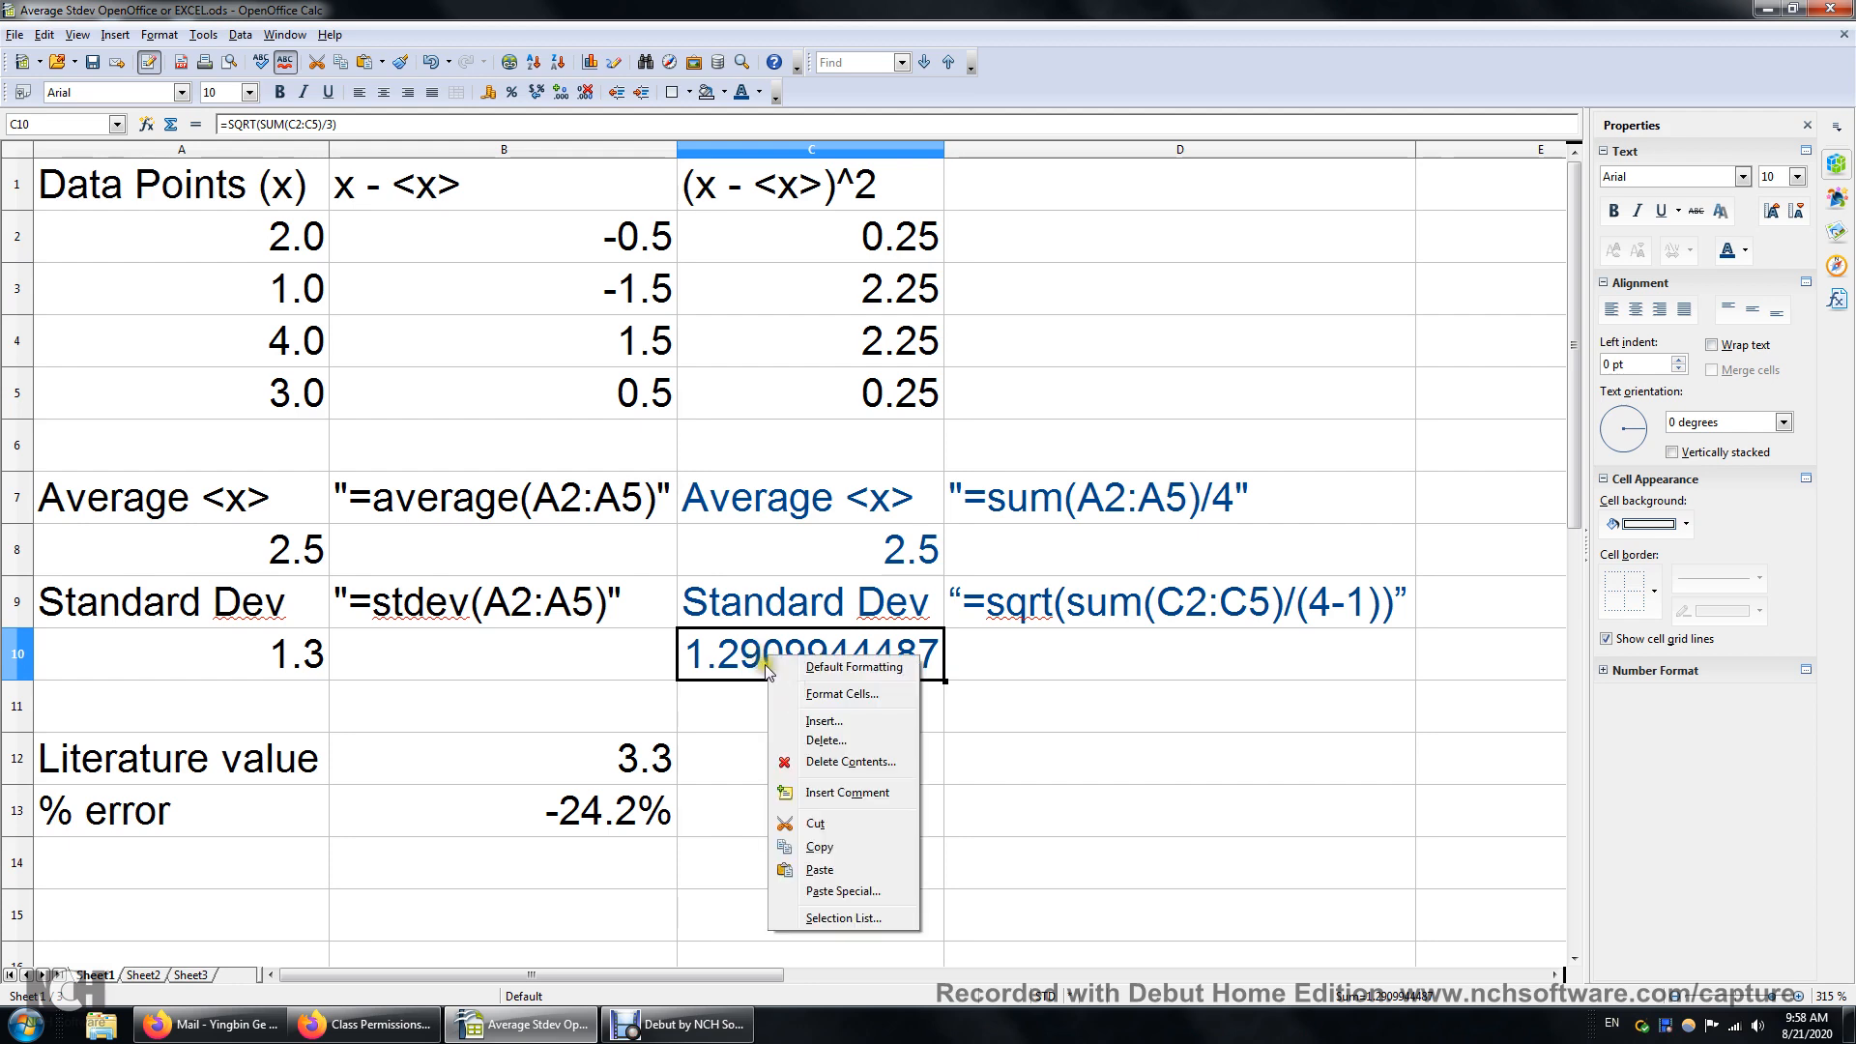
{"action": "left_click", "coordinate": [839, 694]}
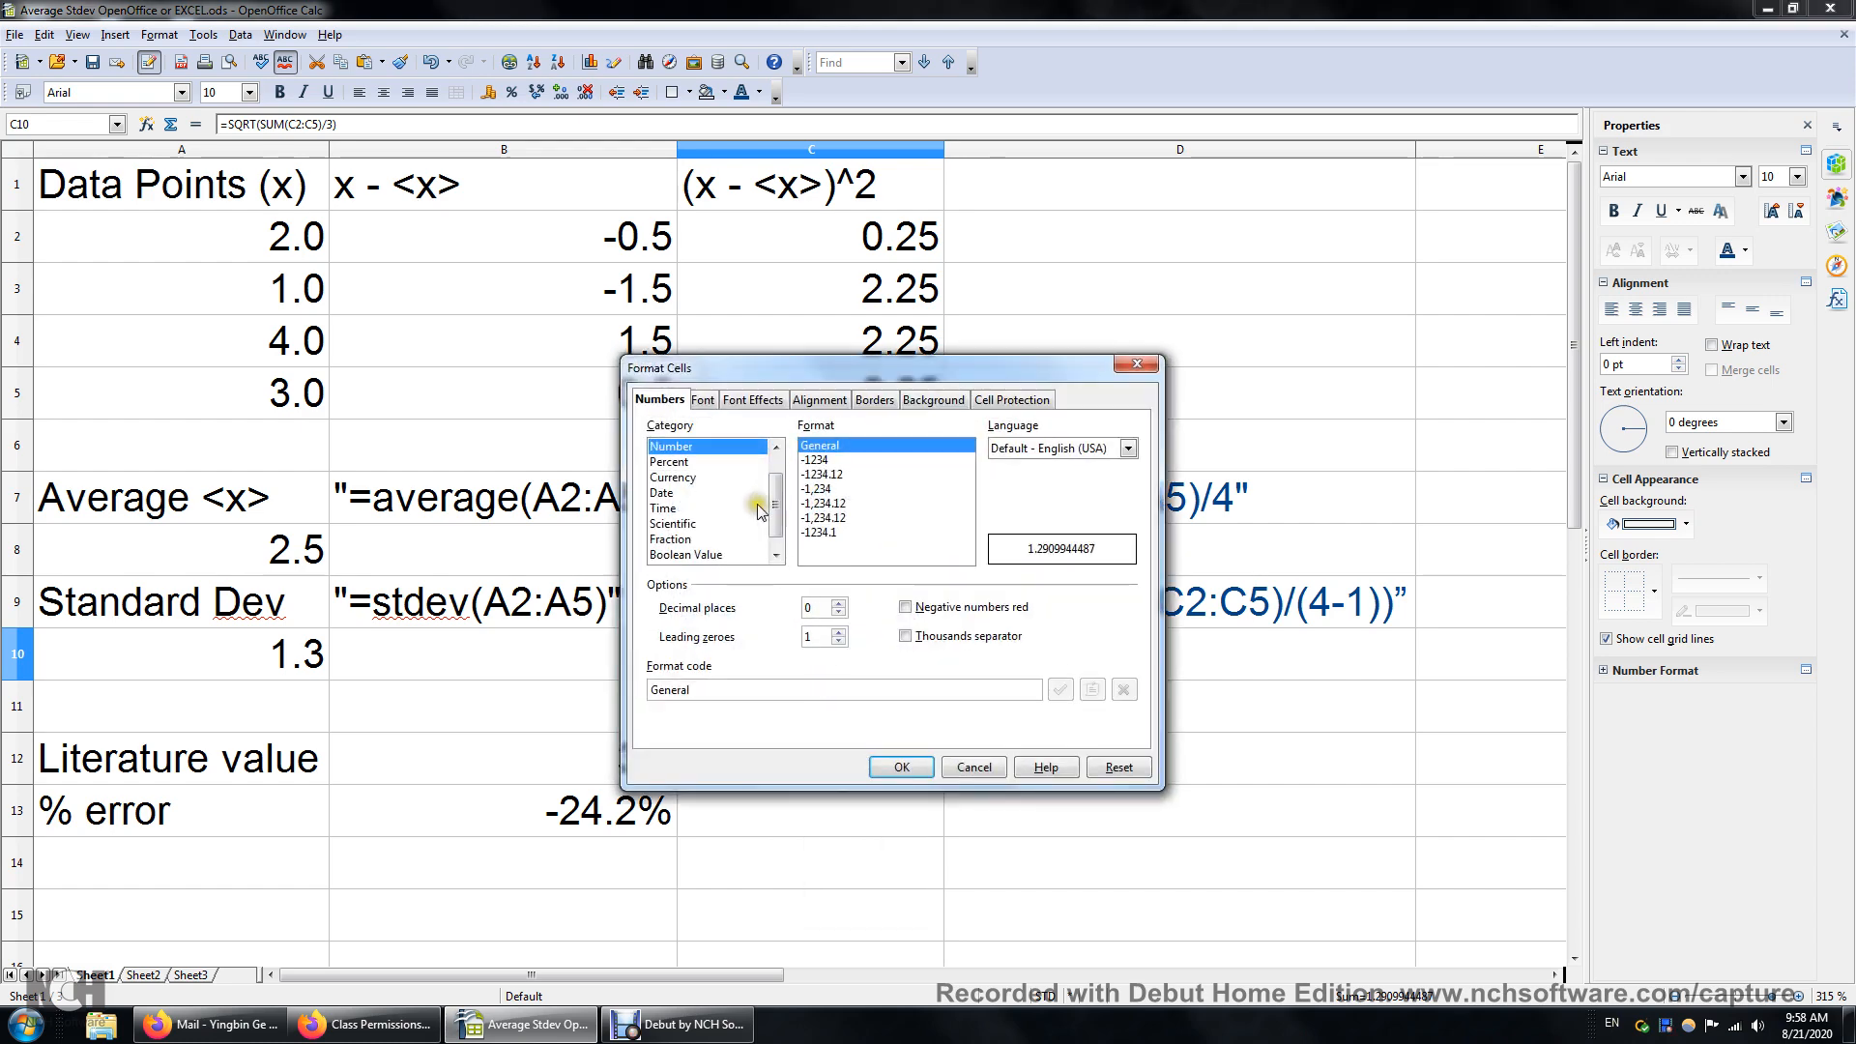
{"action": "left_click", "coordinate": [840, 604]}
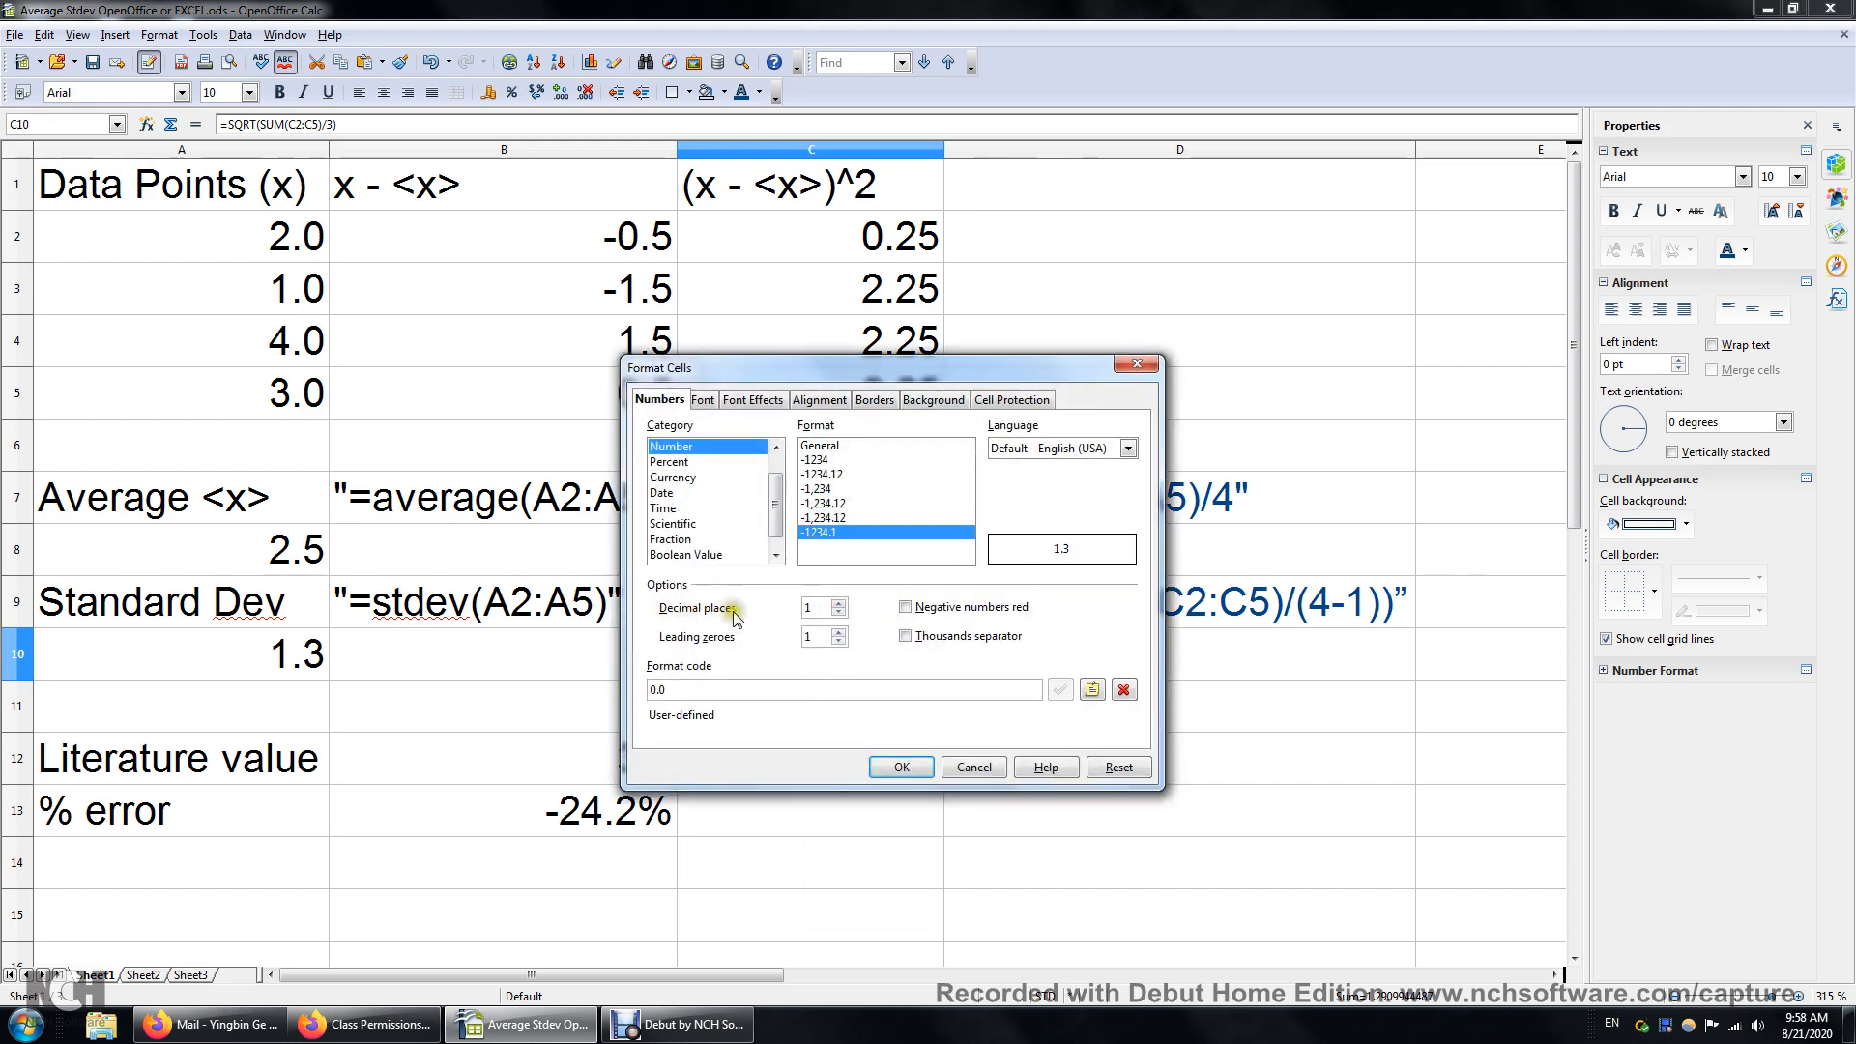
{"action": "left_click", "coordinate": [909, 766]}
{"action": "left_click", "coordinate": [910, 768]}
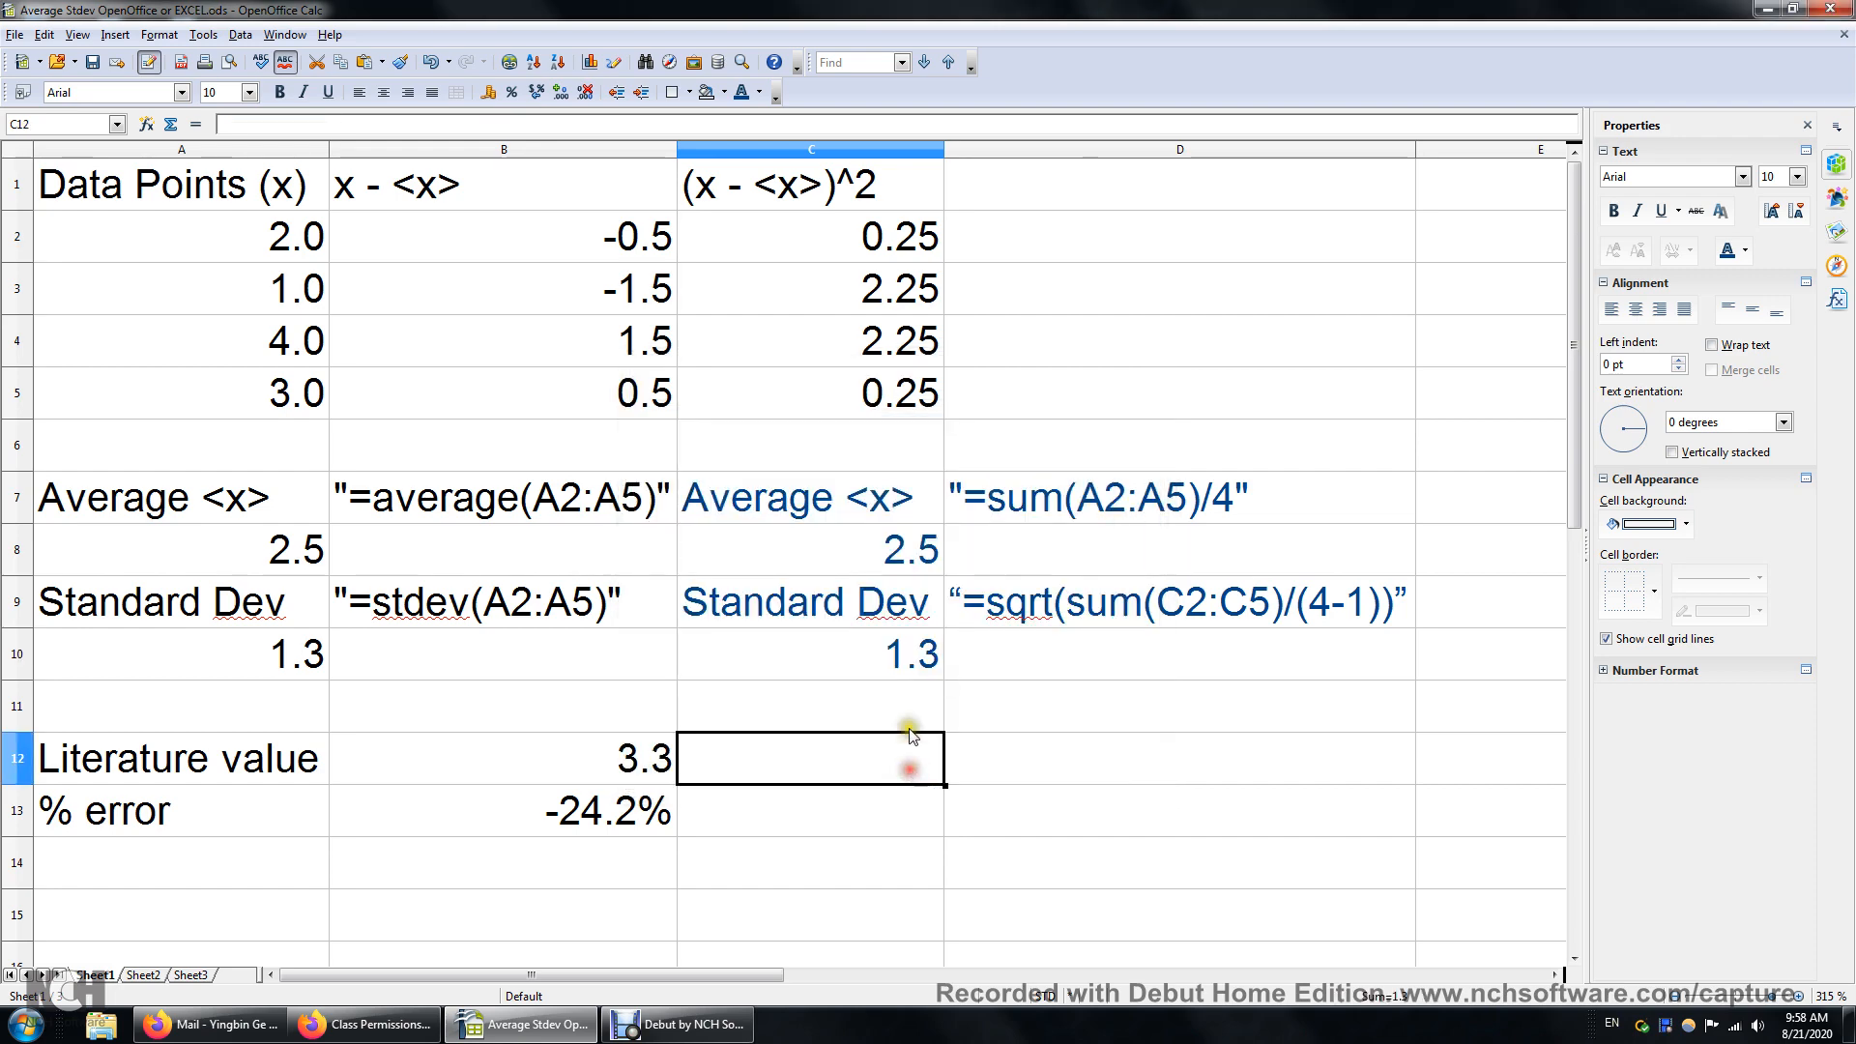
{"action": "left_click", "coordinate": [911, 654]}
{"action": "left_click", "coordinate": [1074, 725]}
Step: Review the written-out average and standard deviation formulas in D7 and D9
{"action": "left_click", "coordinate": [1139, 501]}
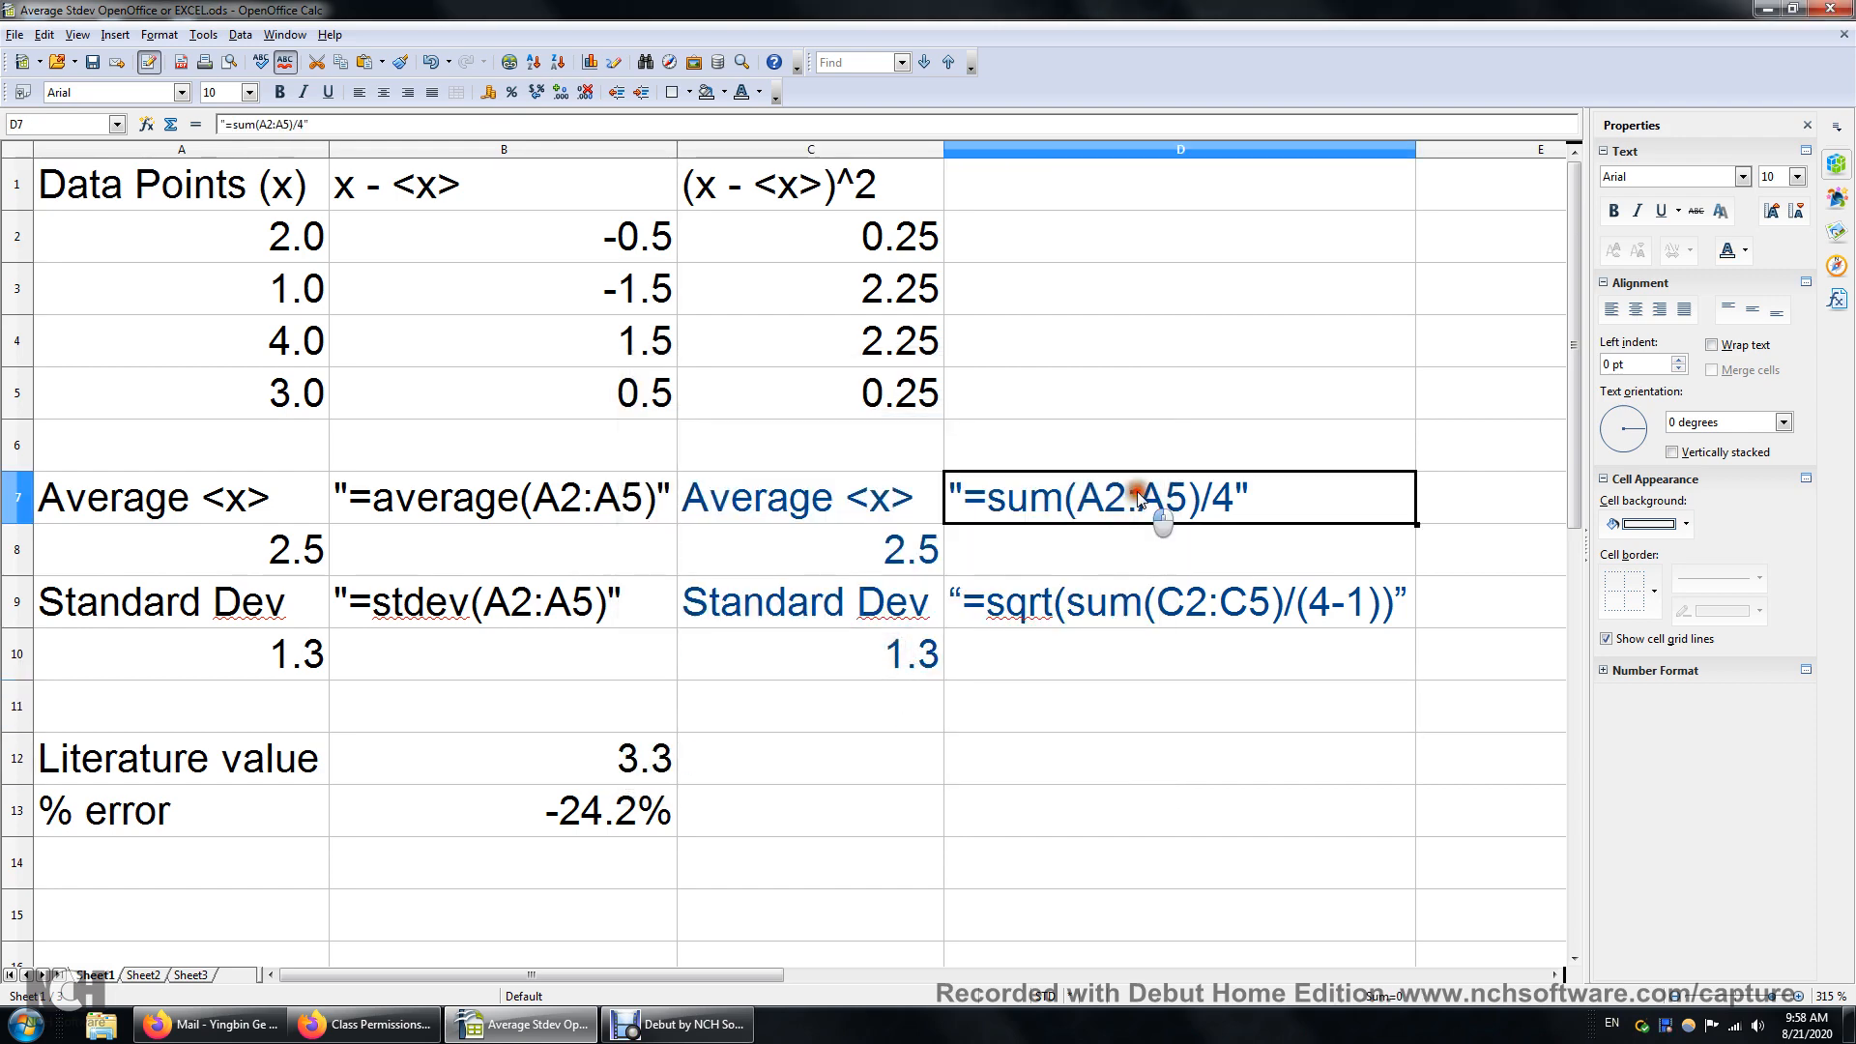
{"action": "left_click", "coordinate": [1131, 607]}
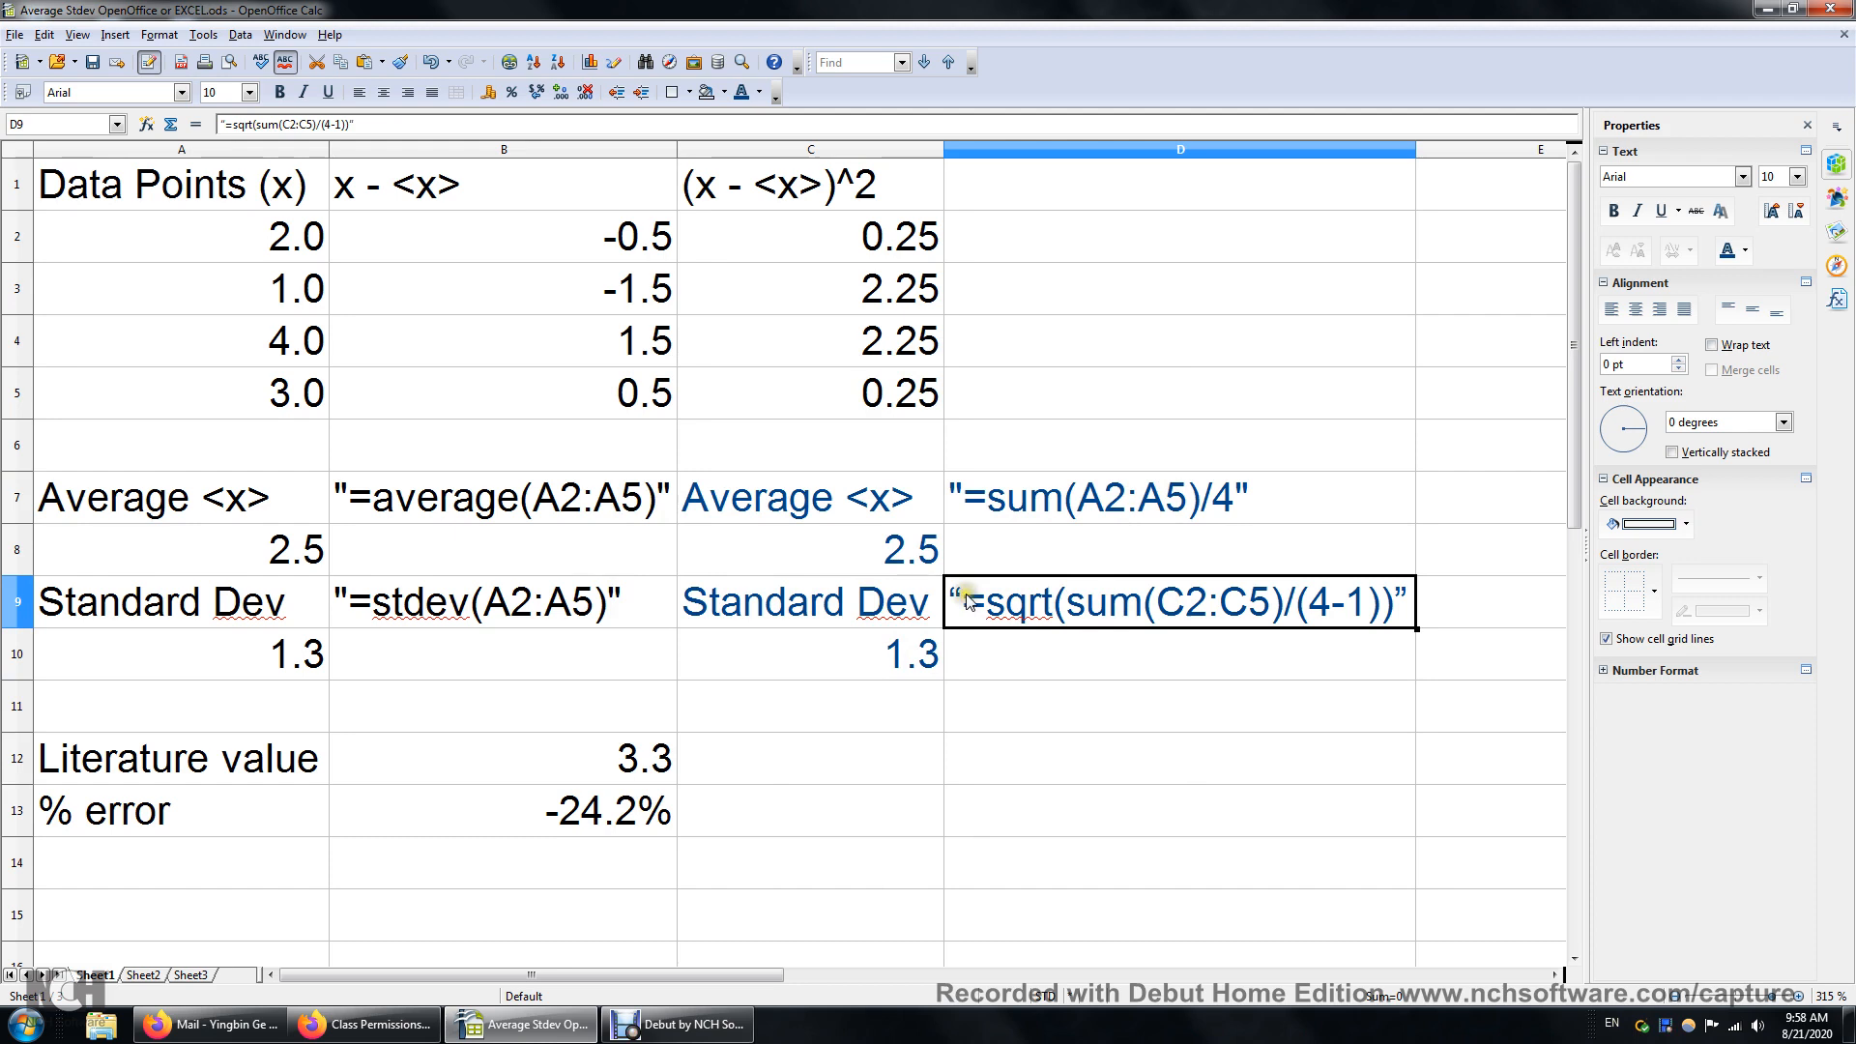
{"action": "left_click", "coordinate": [1120, 694]}
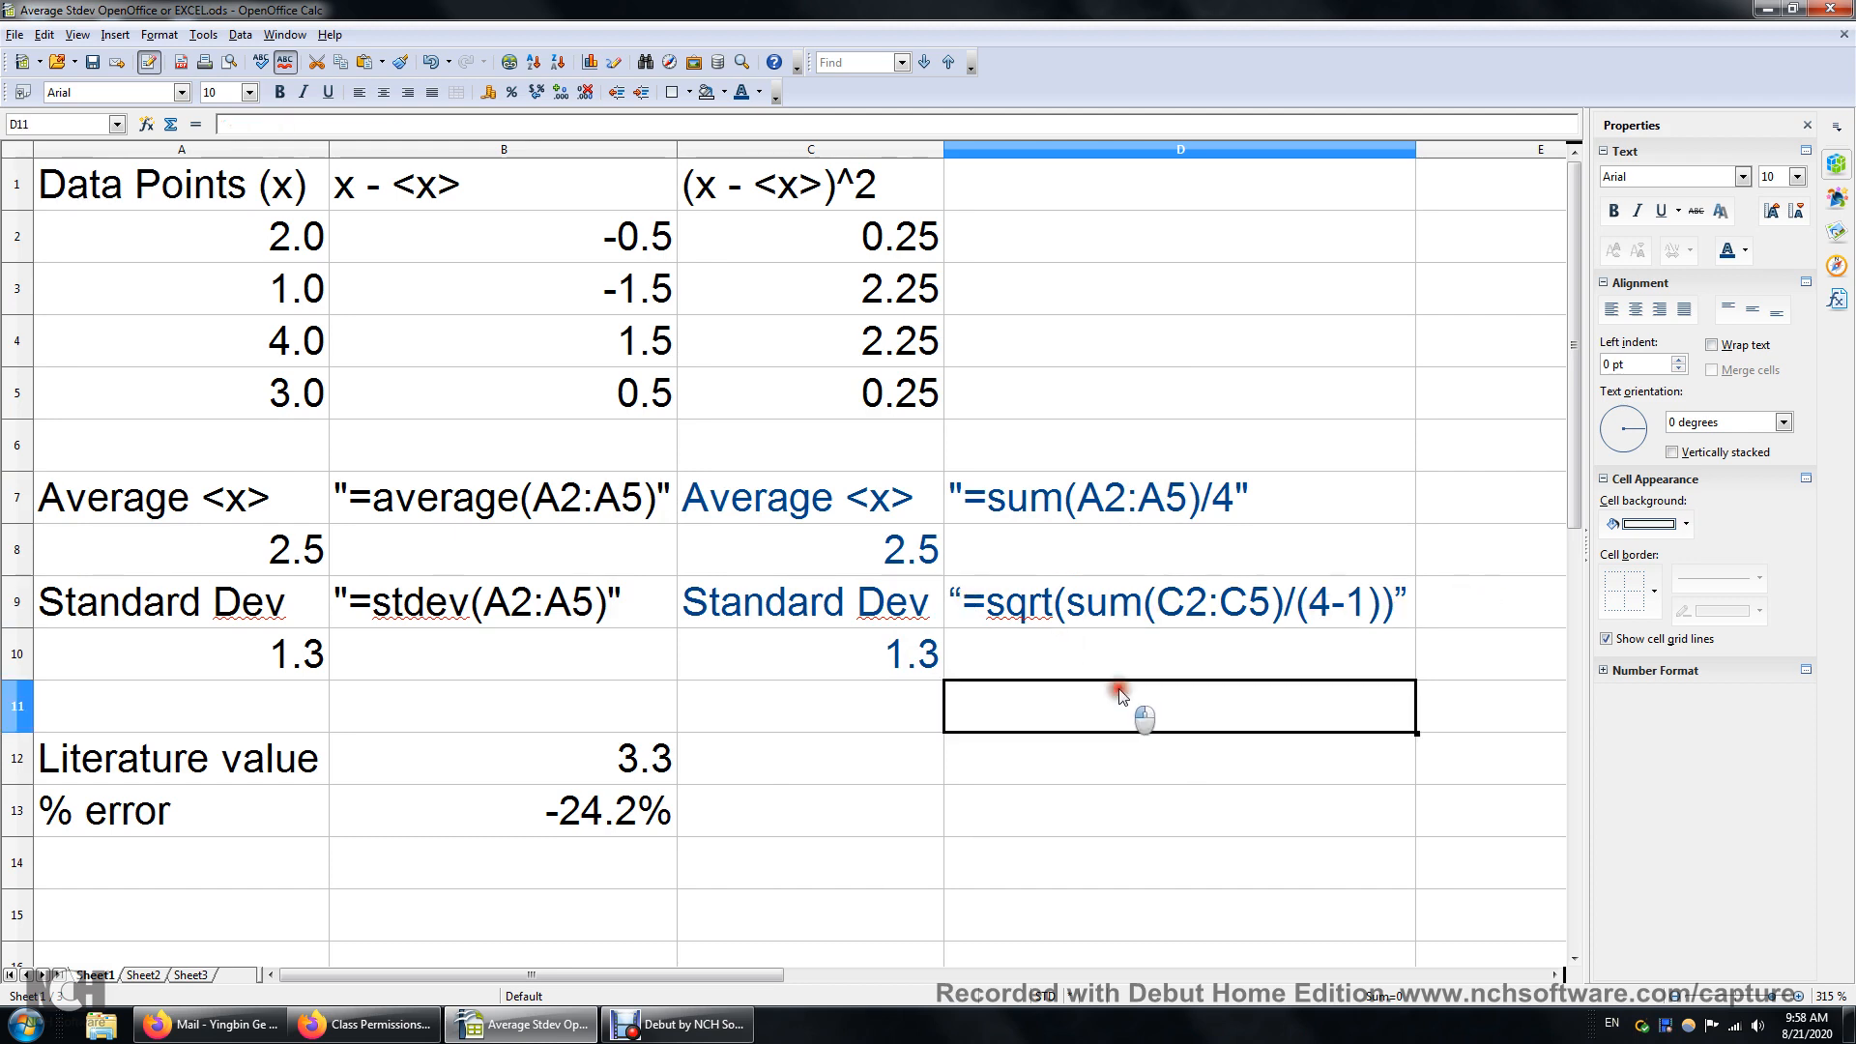
Step: Copy the formula text from D9 into D10 and remove its quotation marks so it calculates as =sqrt(sum(C2:C5)/(4-1))
{"action": "left_click", "coordinate": [1143, 617]}
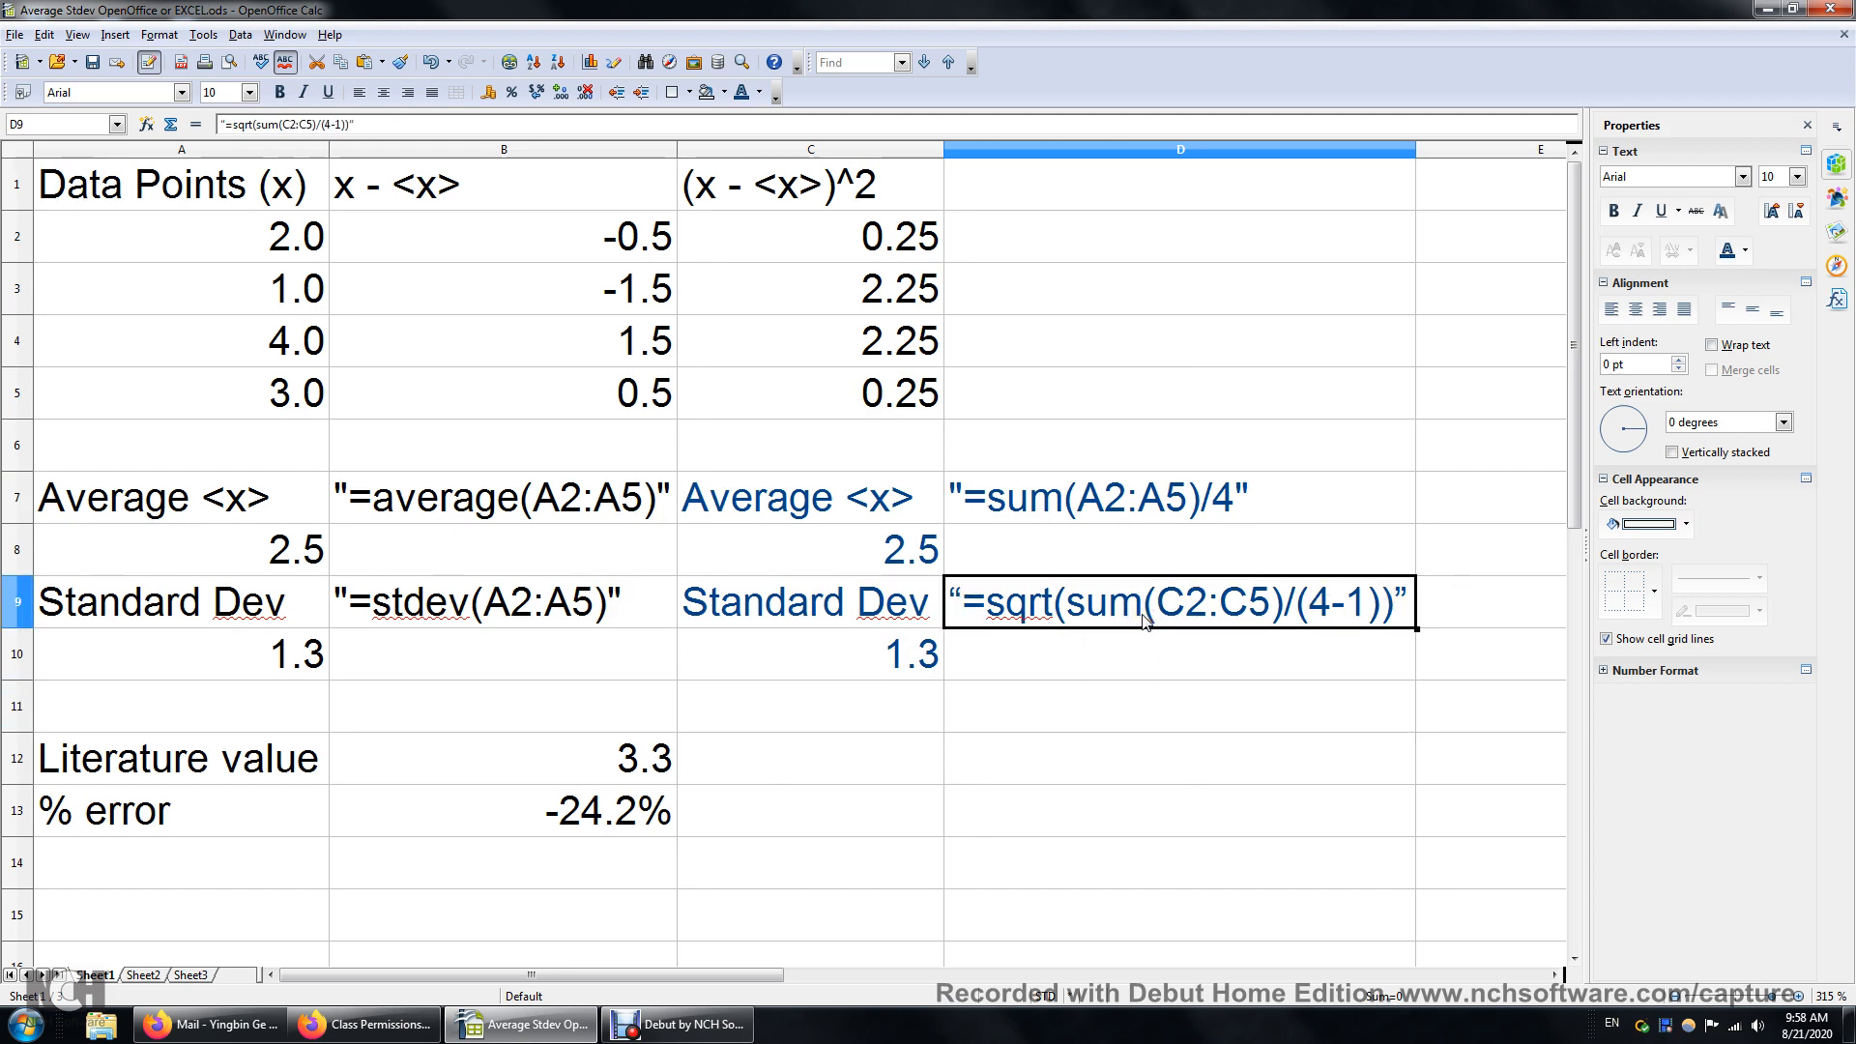
{"action": "left_click", "coordinate": [1092, 646]}
{"action": "type", "text": "\"=sqrt(sum(C2:C5)/(4-1))\""}
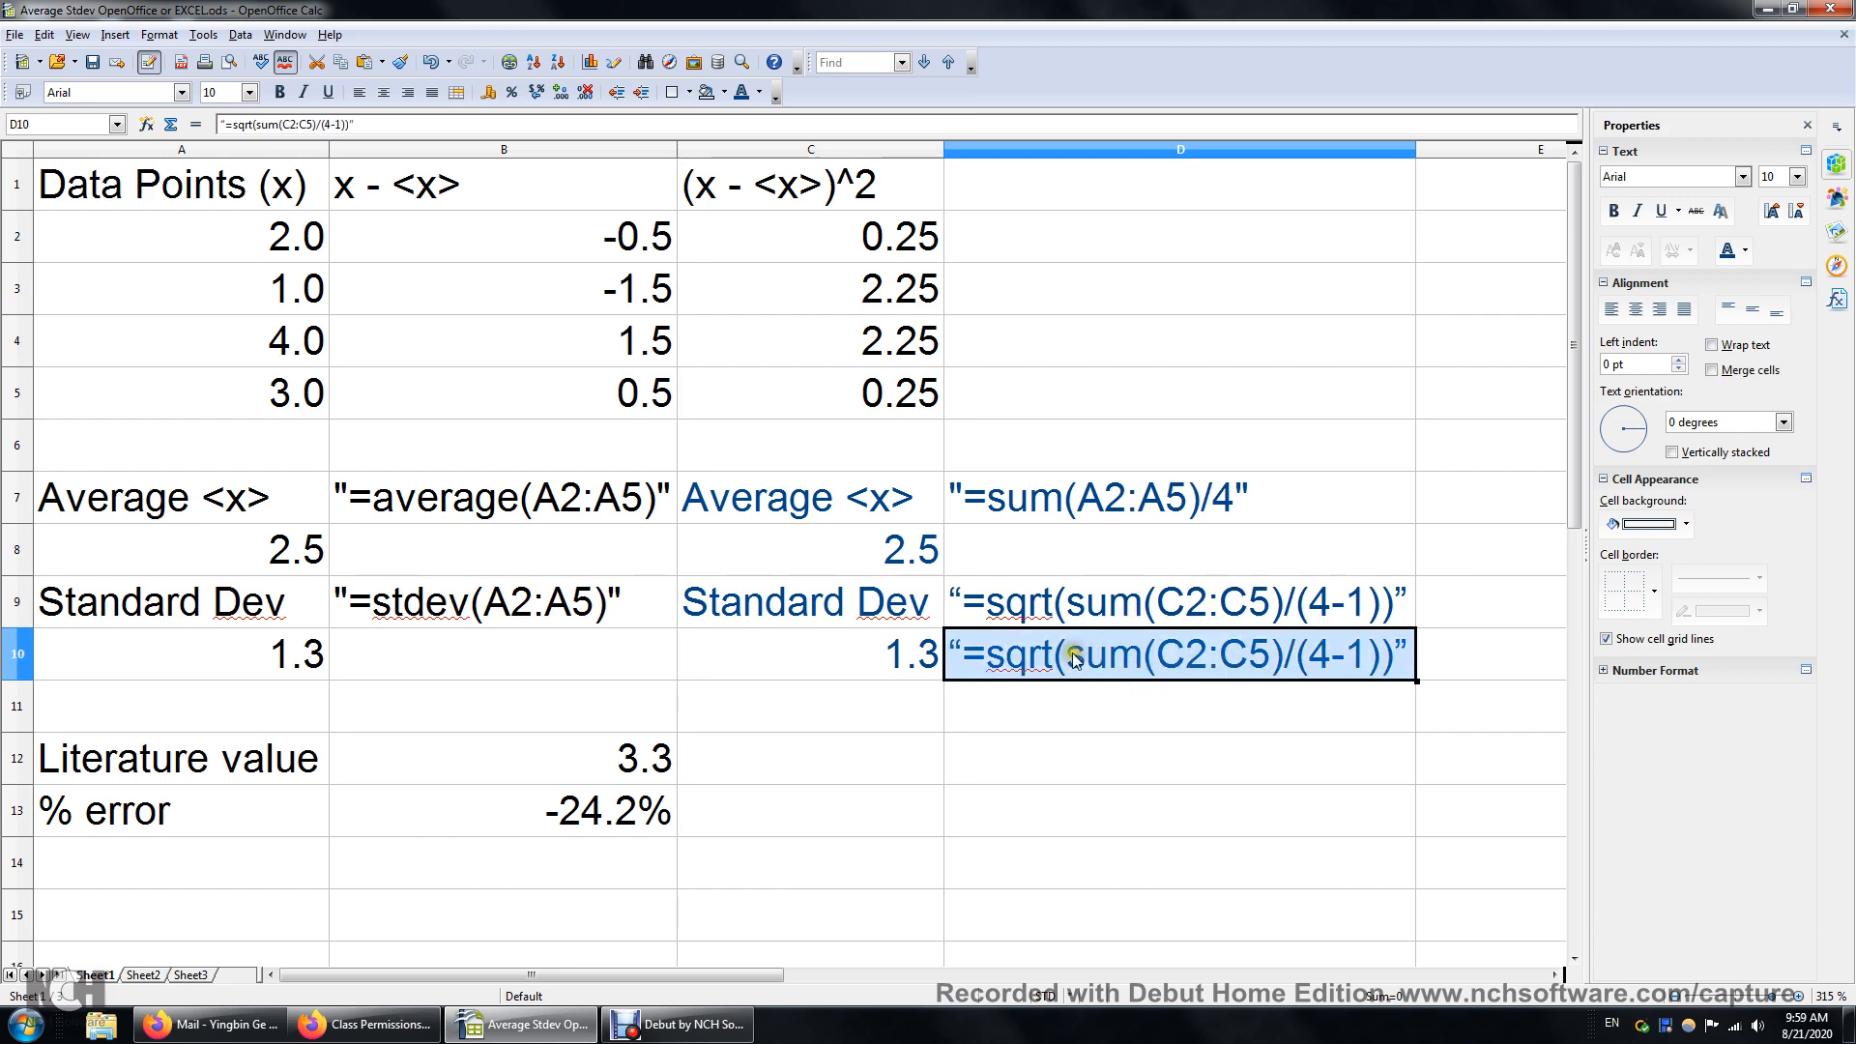
{"action": "double_click", "coordinate": [960, 656]}
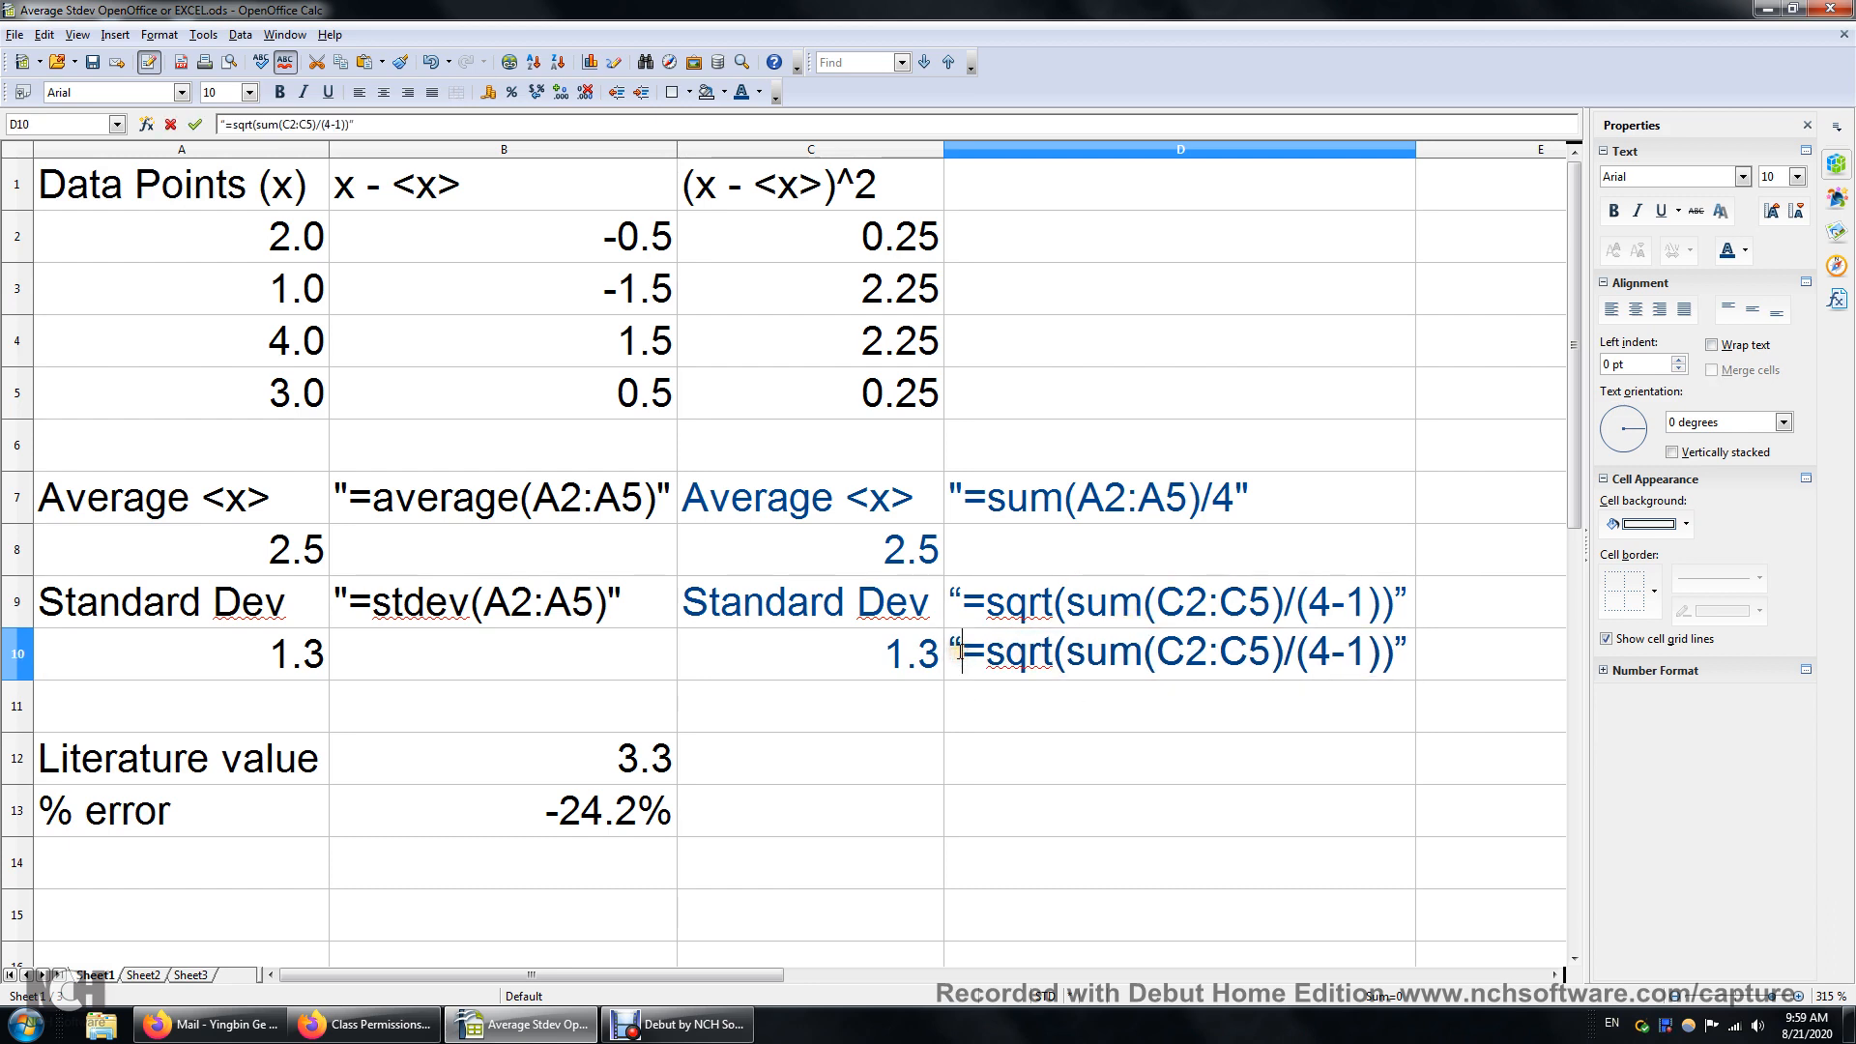
{"action": "key", "text": "BackSpace"}
{"action": "left_click", "coordinate": [1399, 647]}
{"action": "key", "text": "BackSpace"}
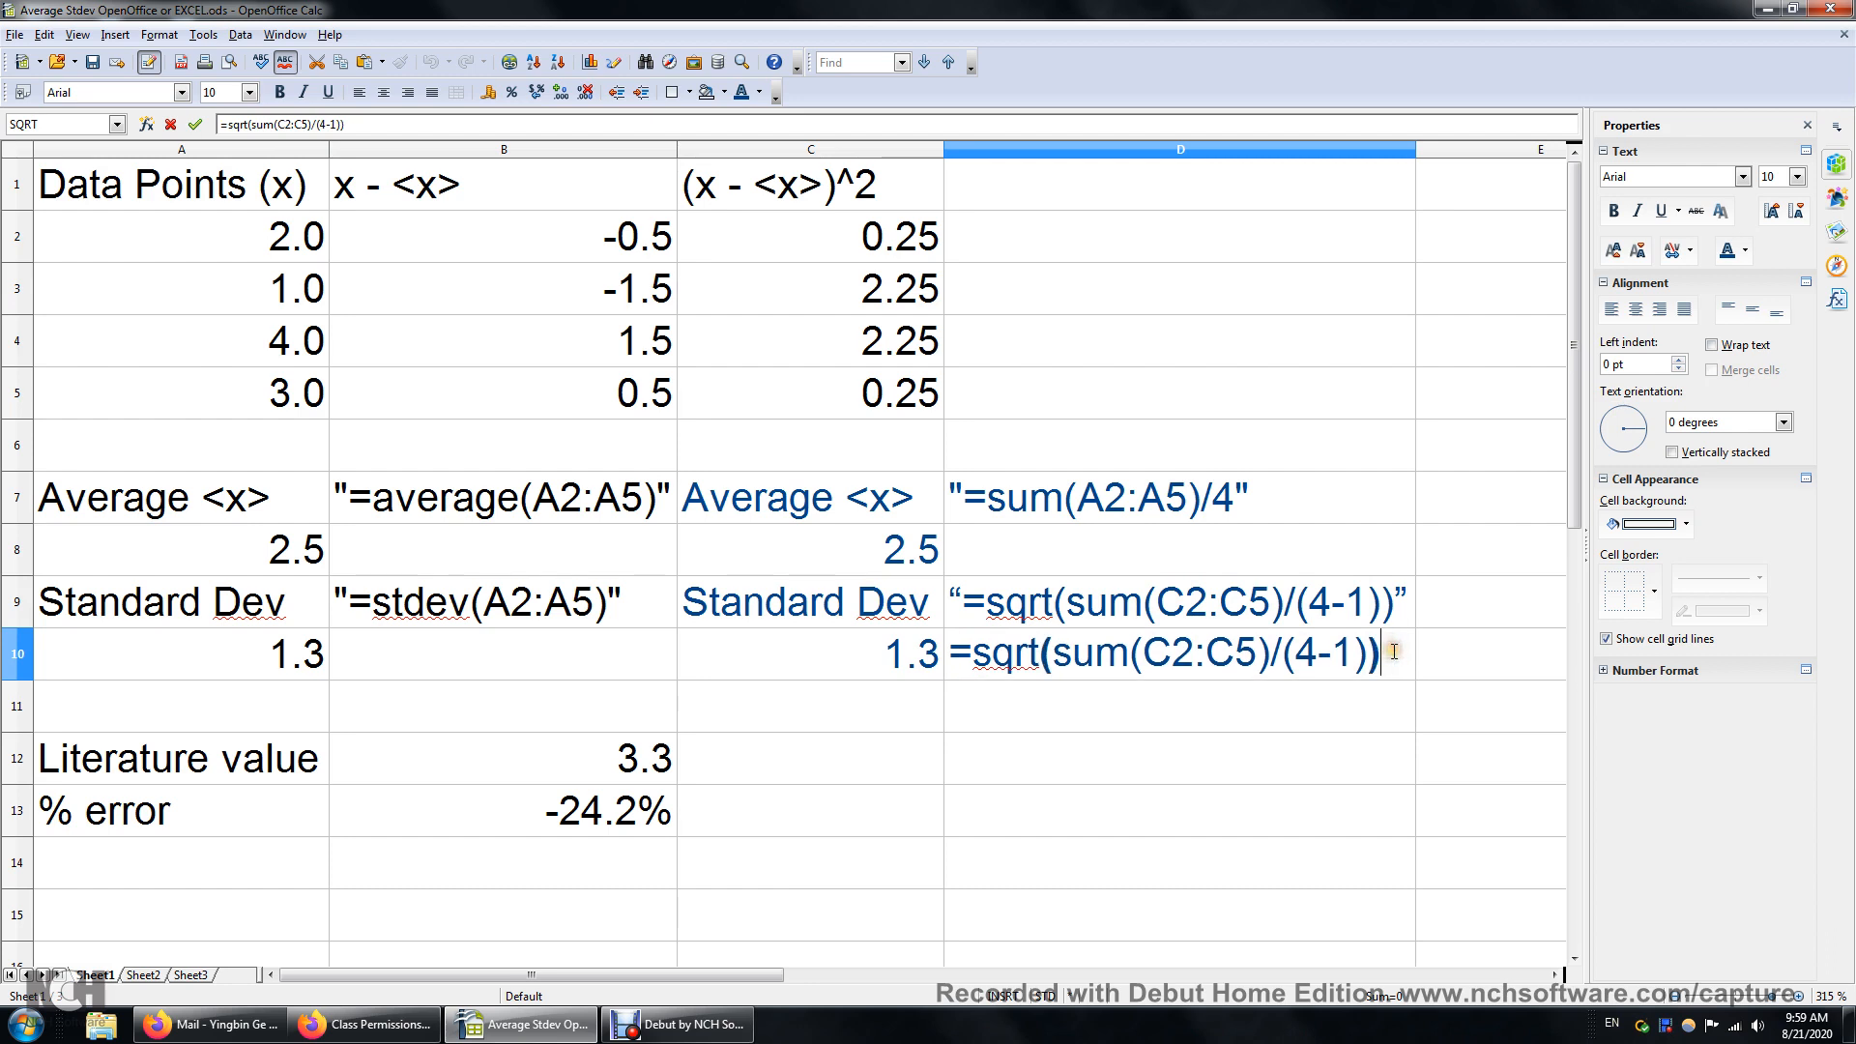
{"action": "key", "text": "Return"}
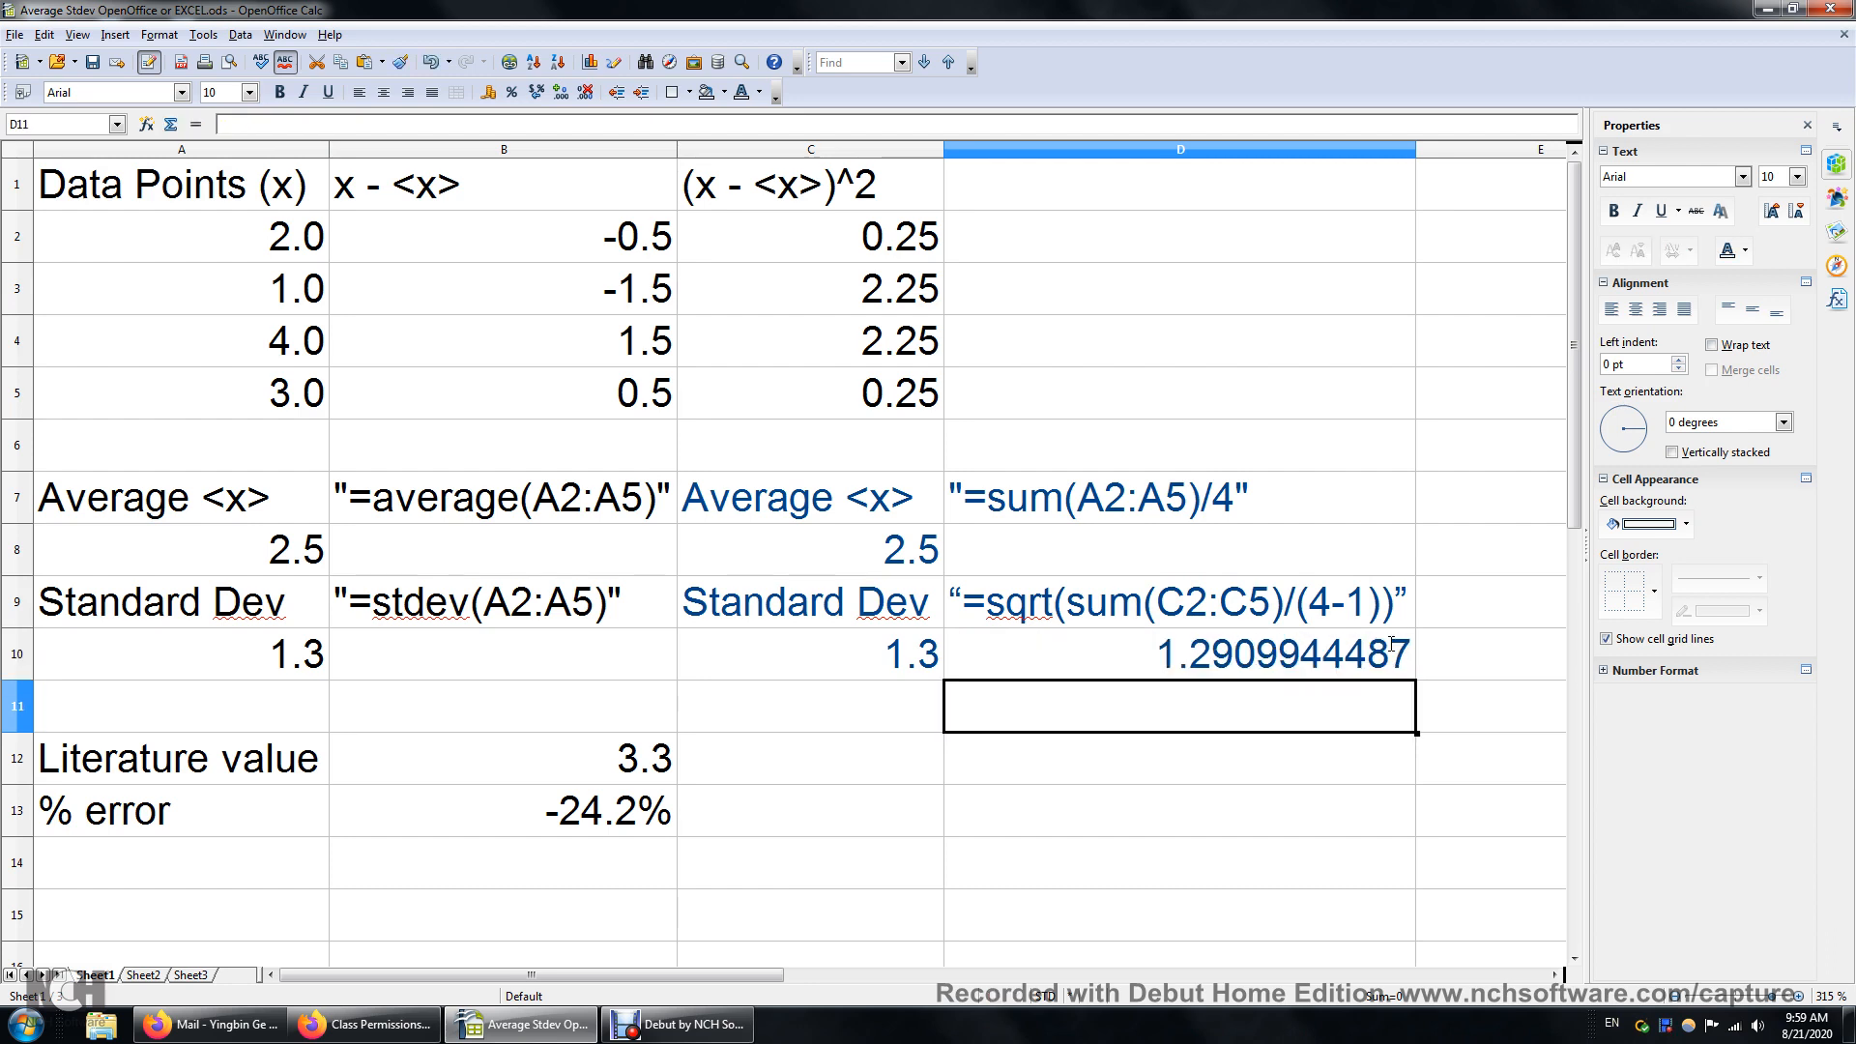
Step: Delete the contents of the trial standard deviation cell D10
{"action": "left_click", "coordinate": [1310, 665]}
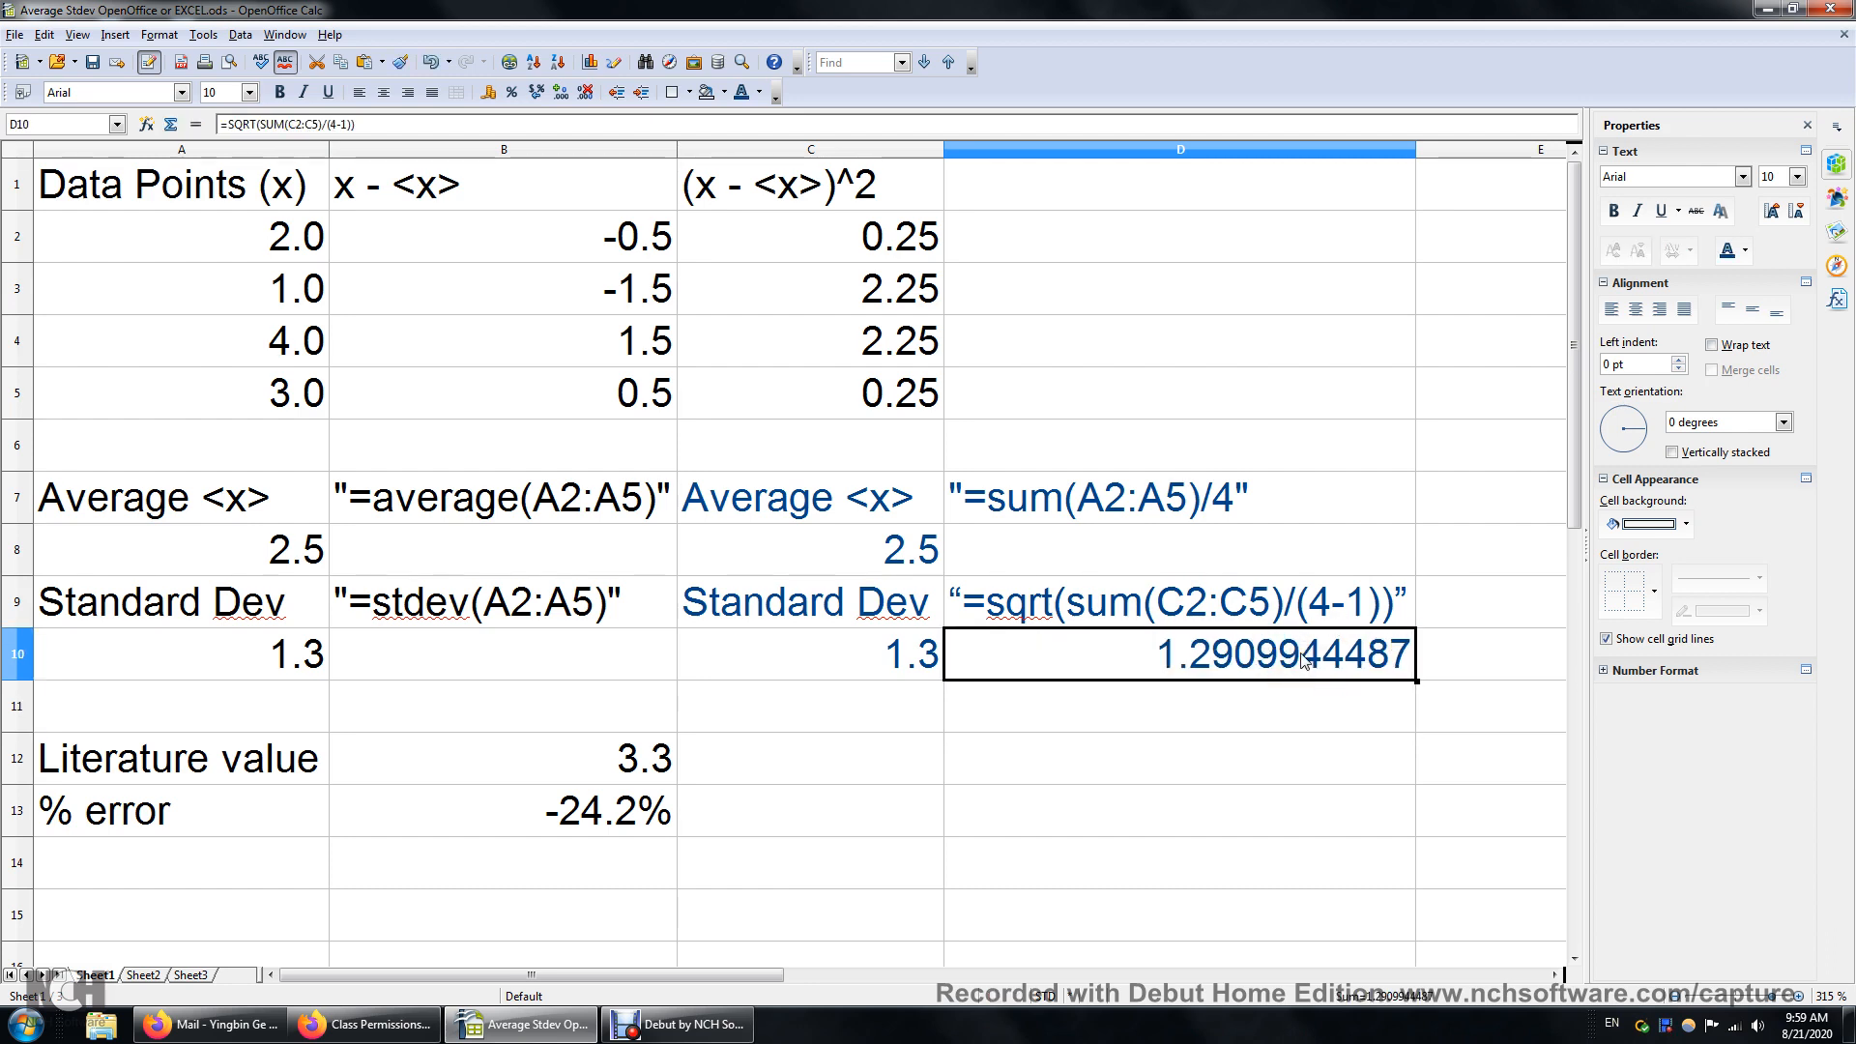
{"action": "key", "text": "BackSpace"}
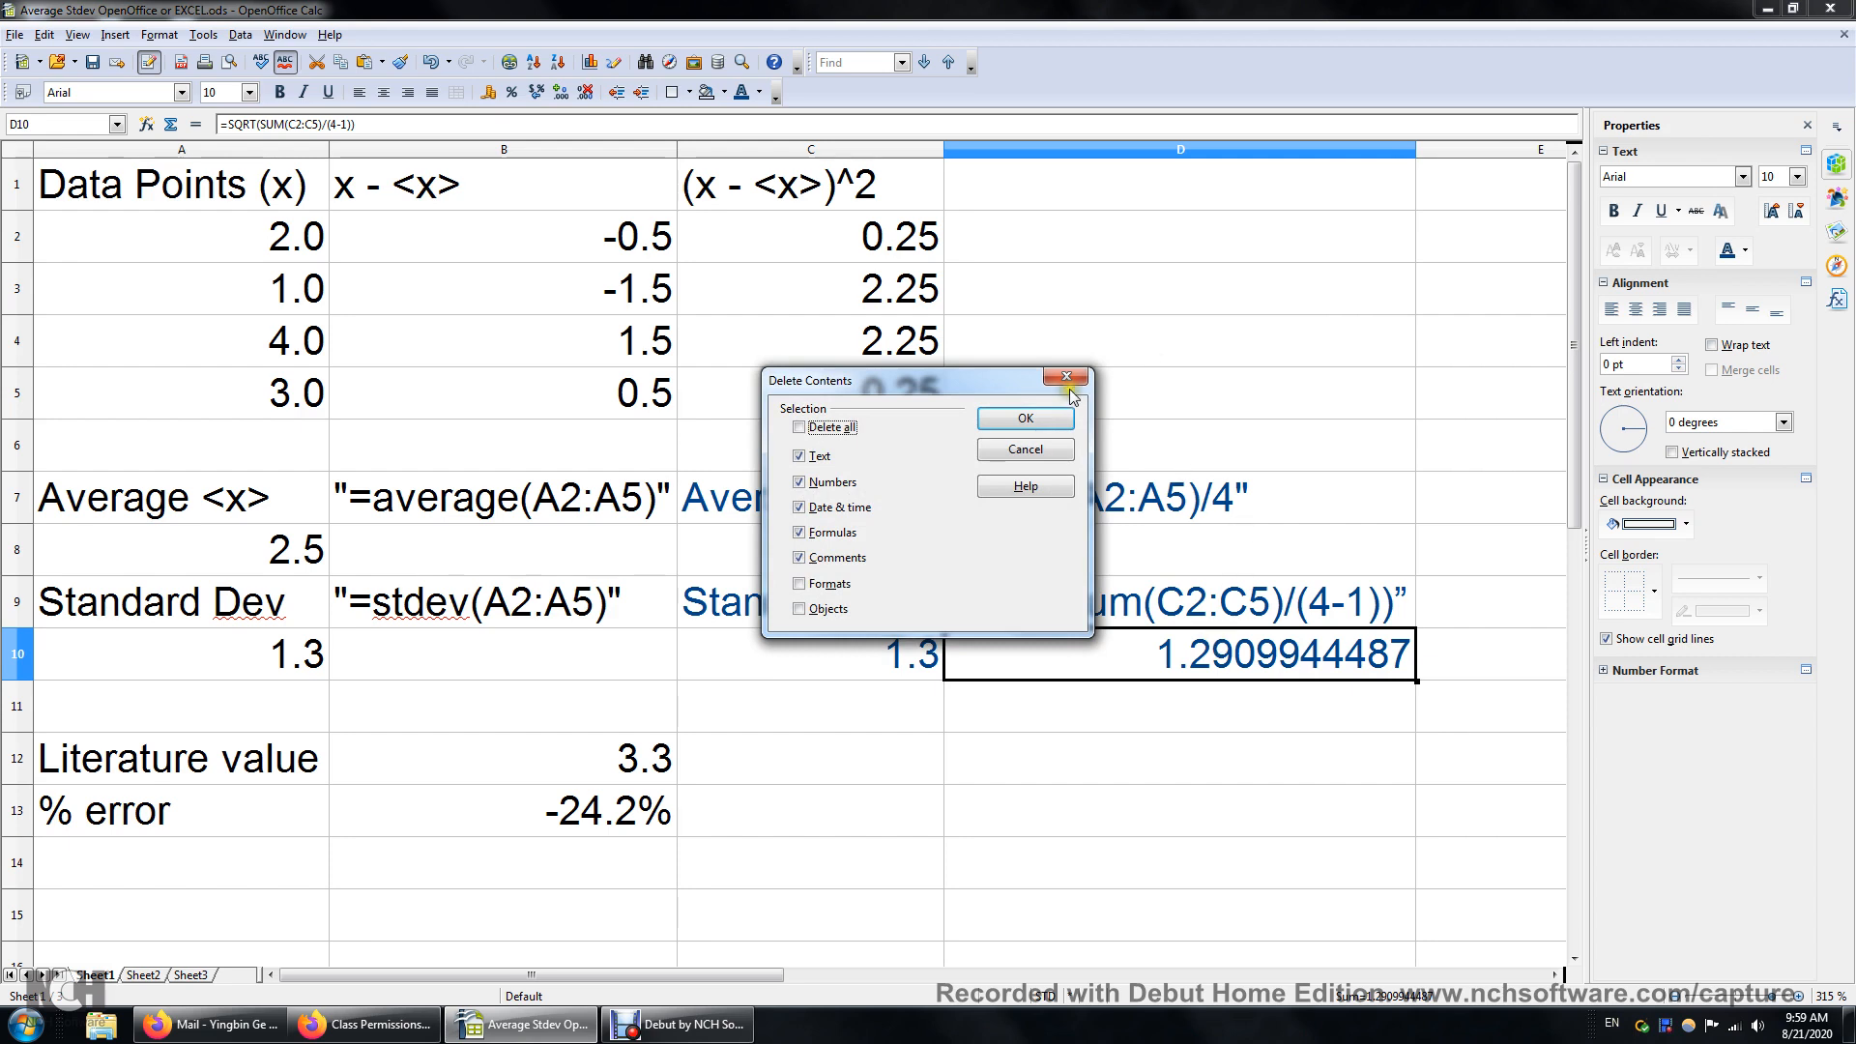
{"action": "left_click", "coordinate": [1046, 419]}
{"action": "left_click", "coordinate": [1111, 808]}
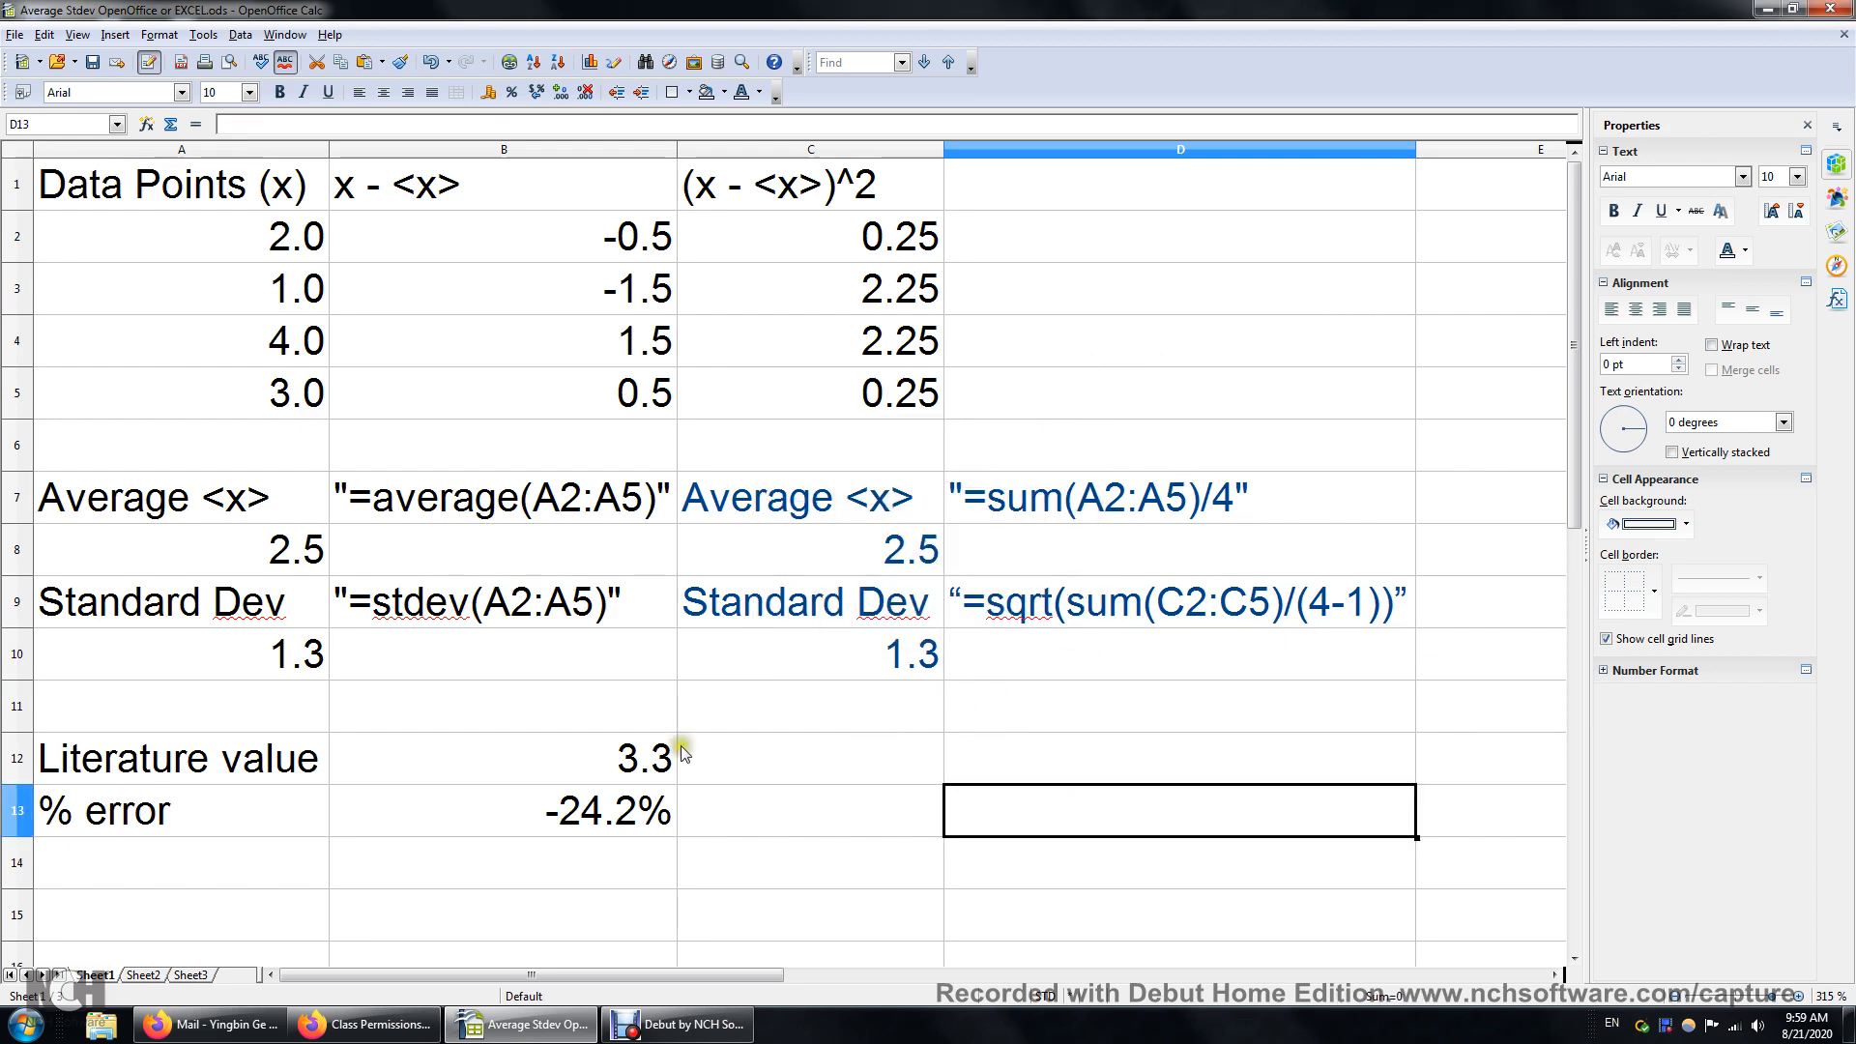
Step: Review the literature value in B12, the % error label and the average in A8 used for the error calculation
{"action": "left_click", "coordinate": [273, 768]}
{"action": "left_click", "coordinate": [664, 761]}
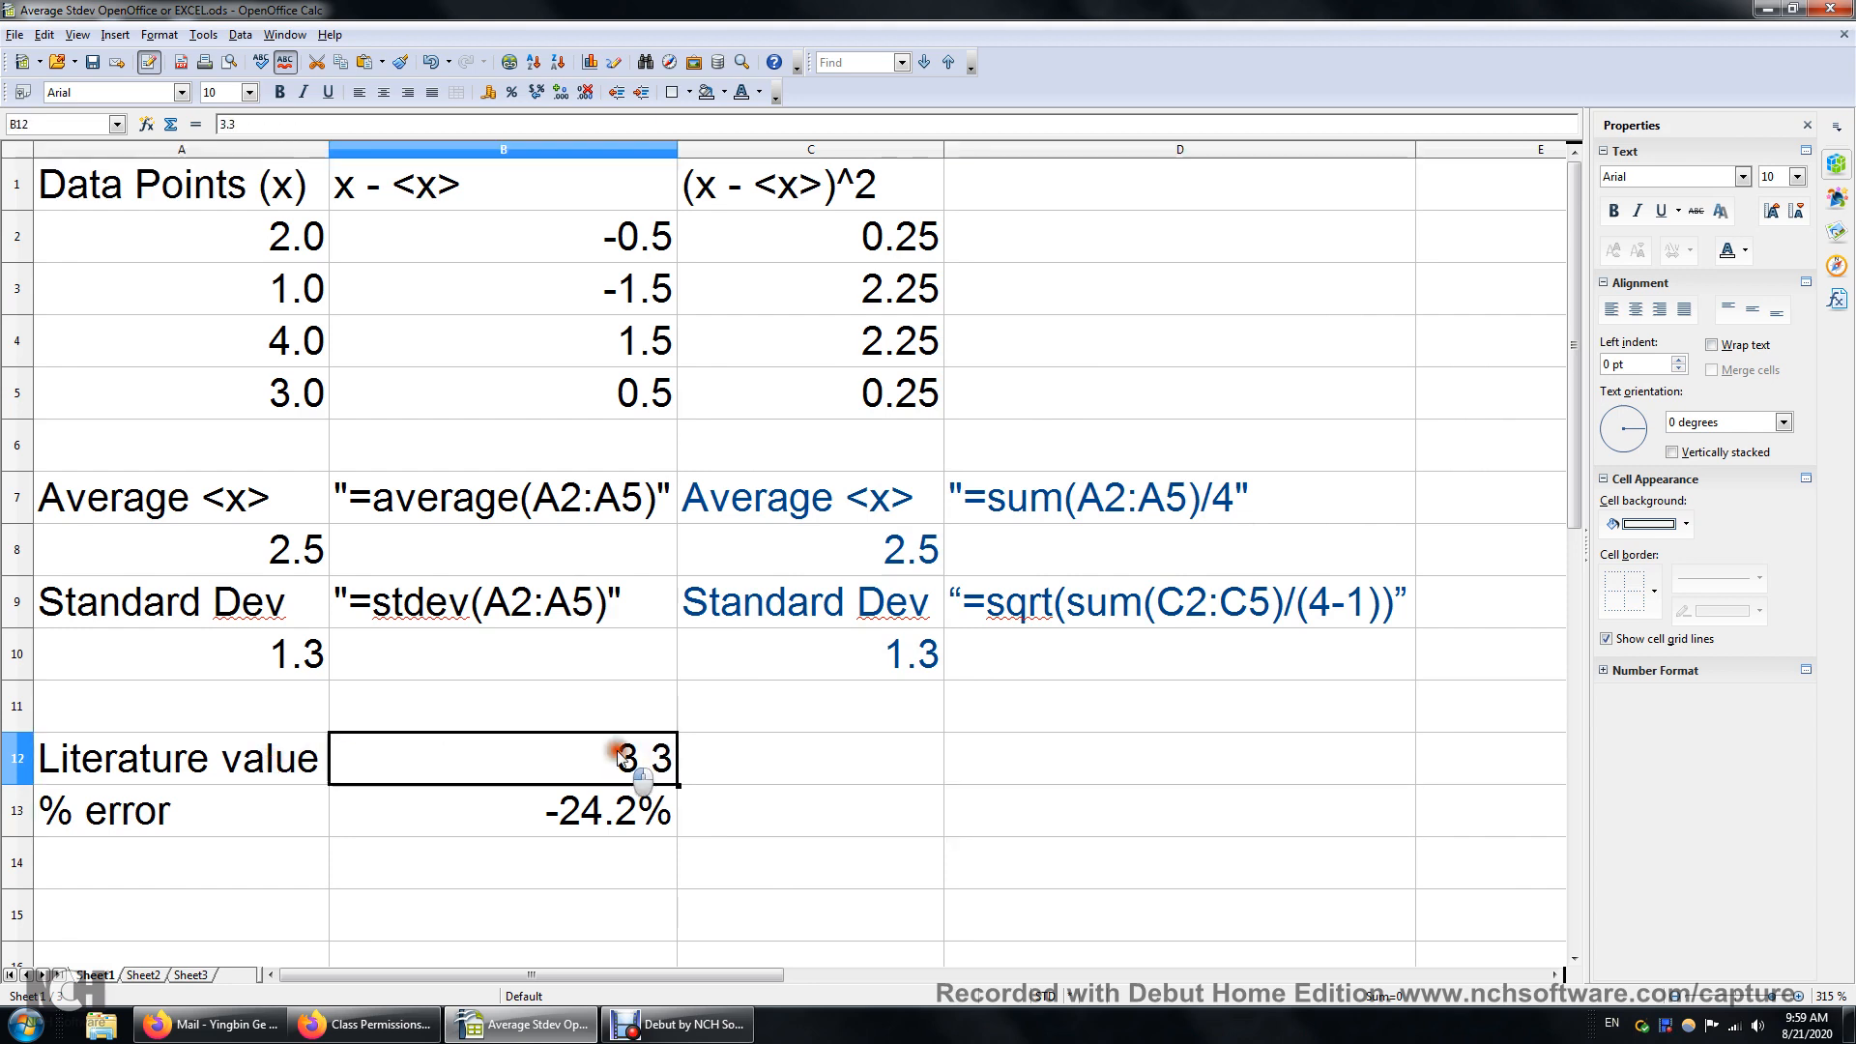
{"action": "left_click", "coordinate": [884, 768]}
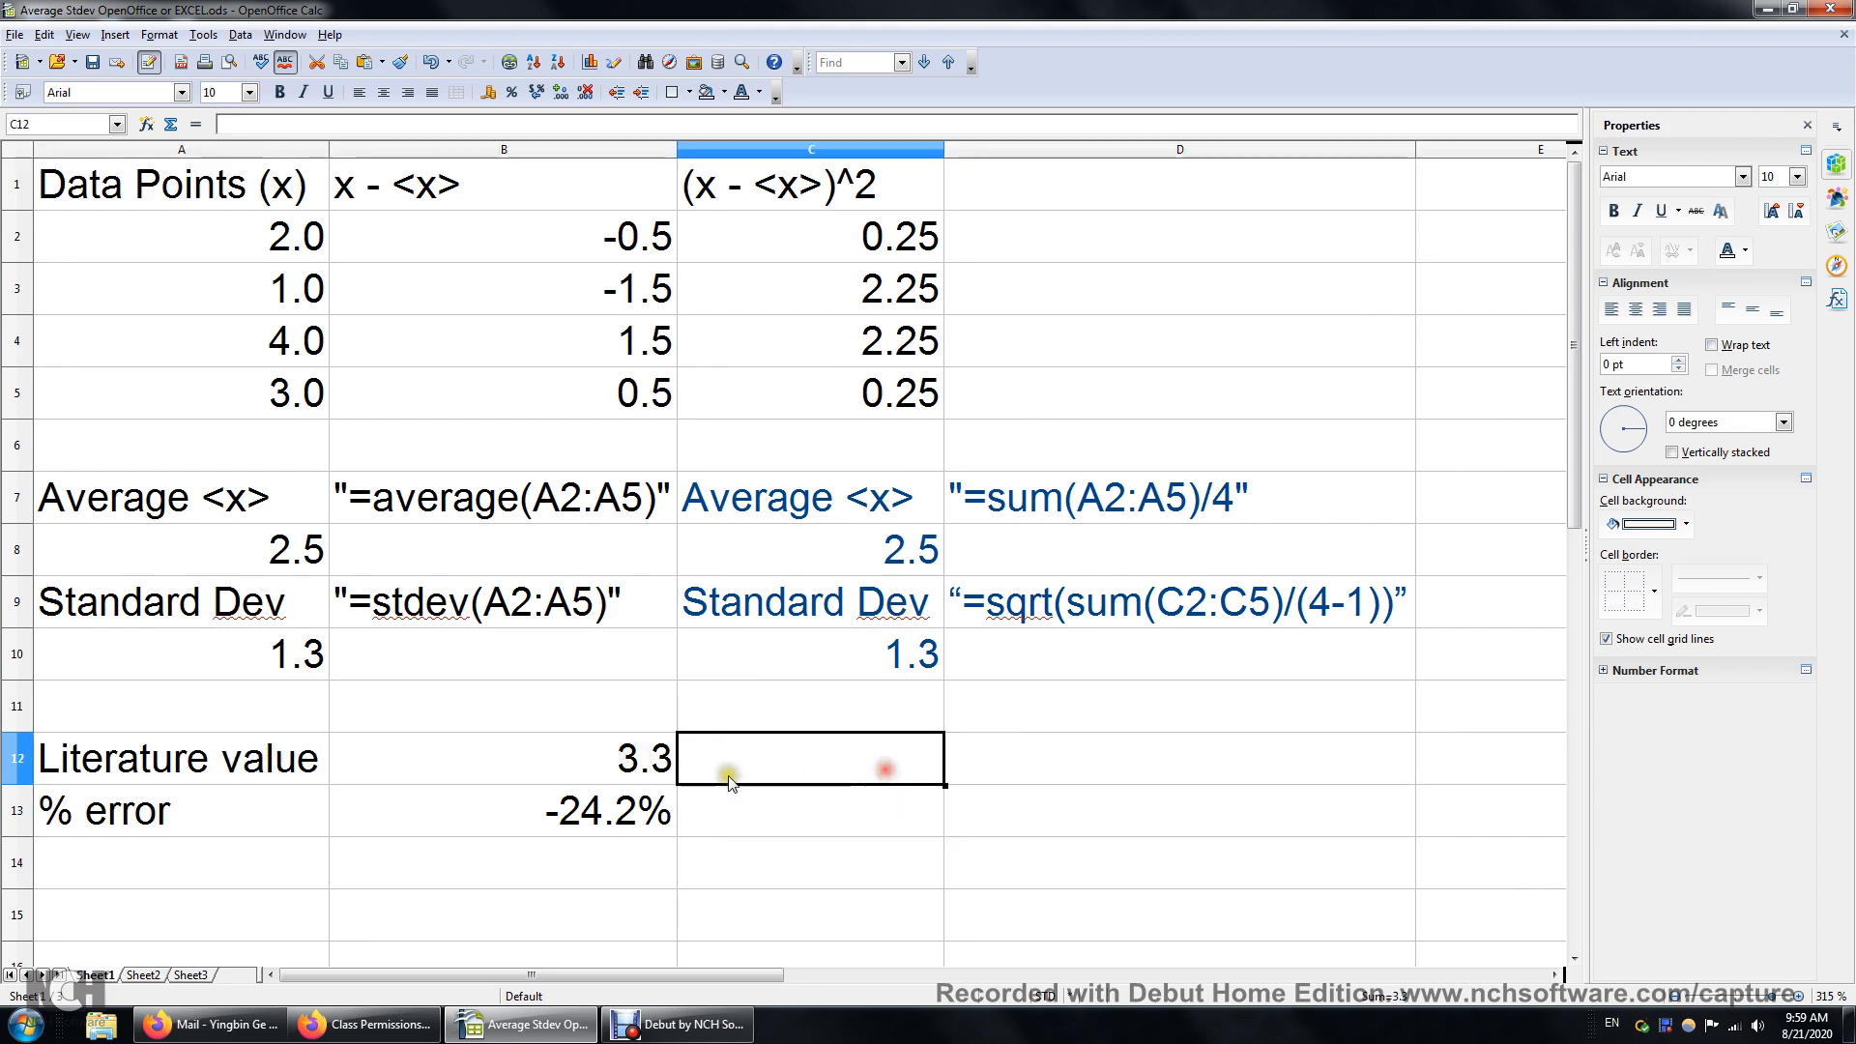
{"action": "left_click", "coordinate": [218, 821]}
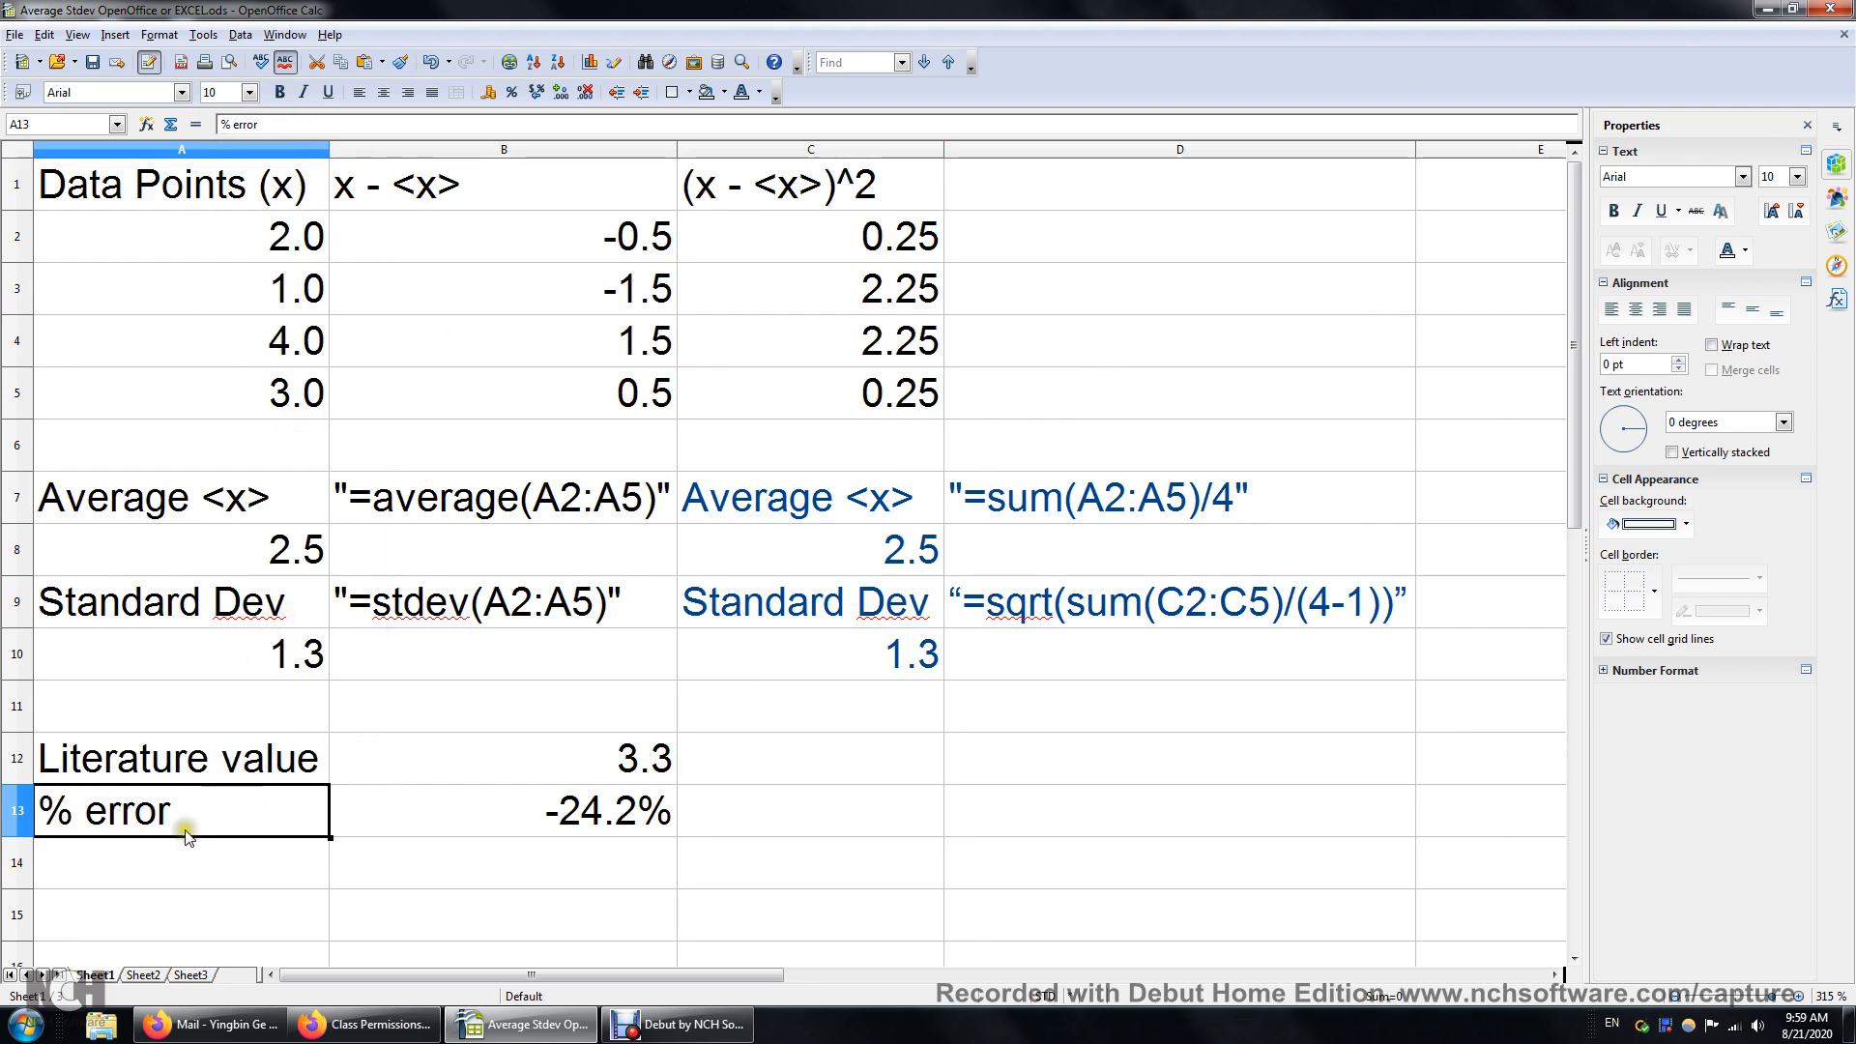
{"action": "left_click", "coordinate": [293, 559]}
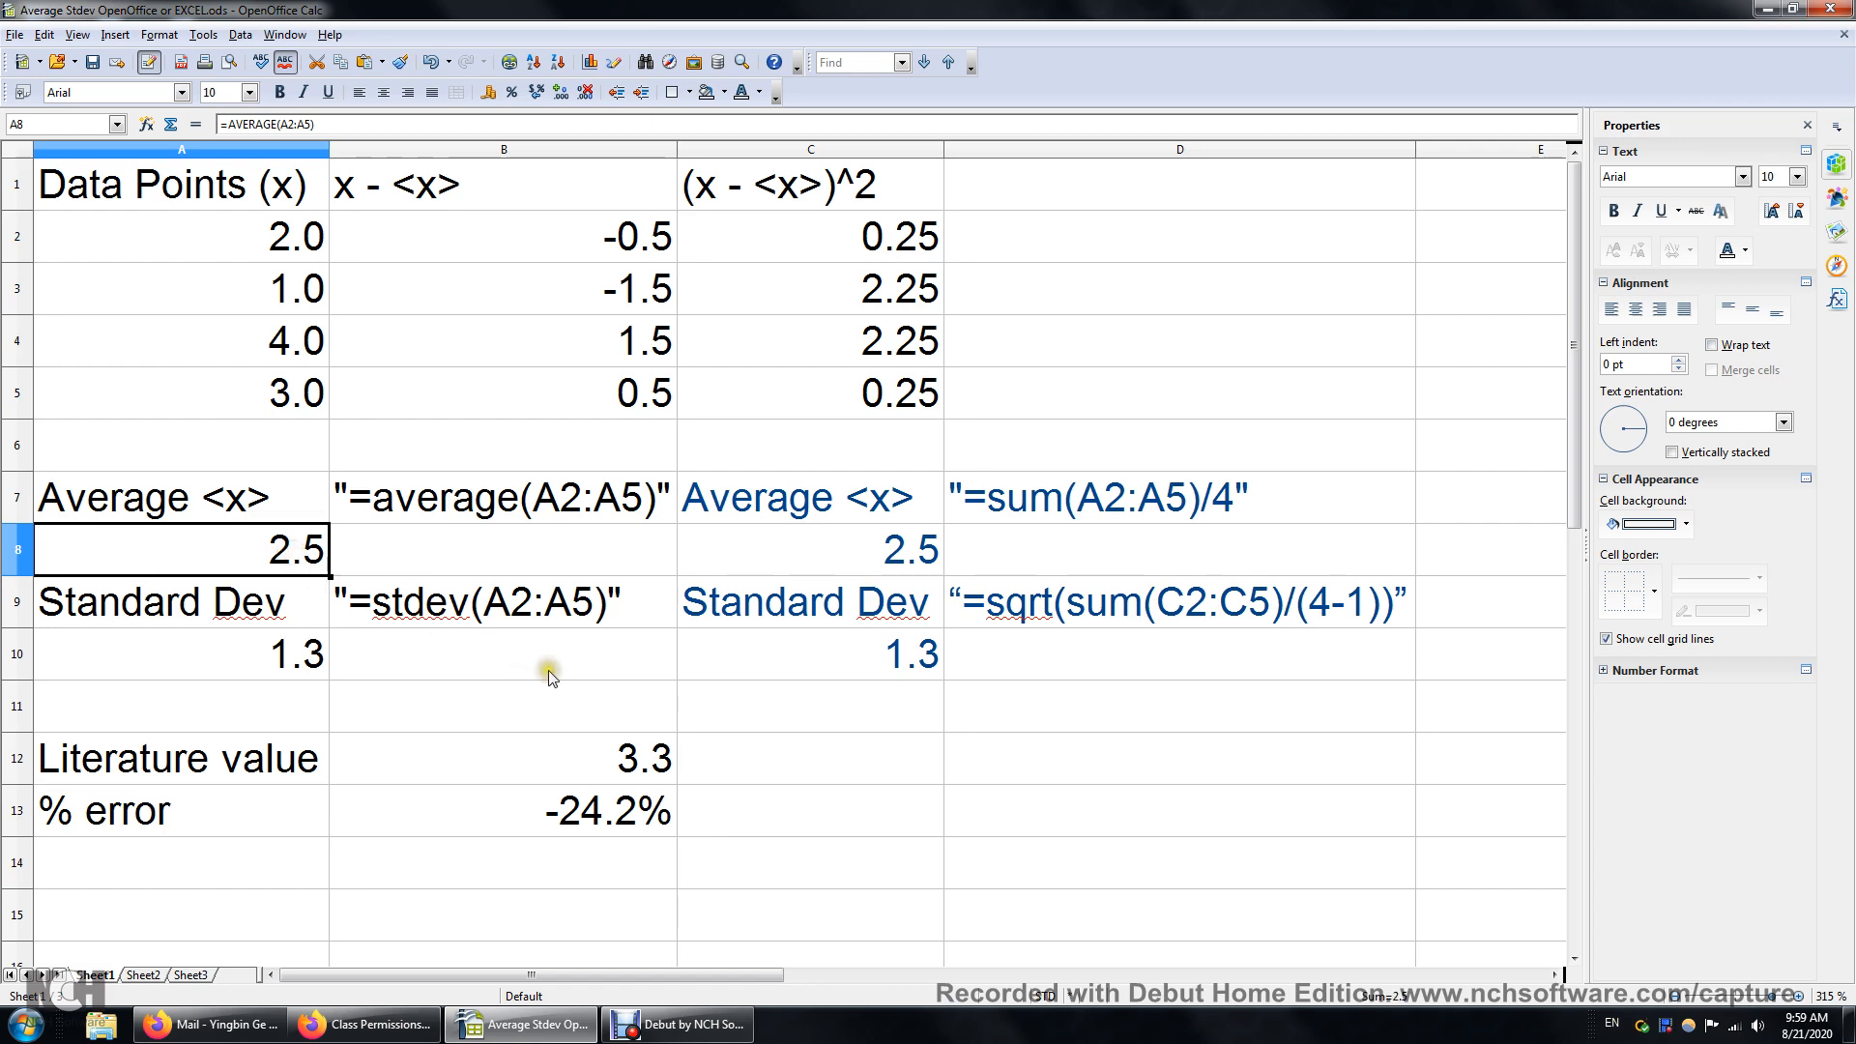
{"action": "left_click", "coordinate": [589, 753]}
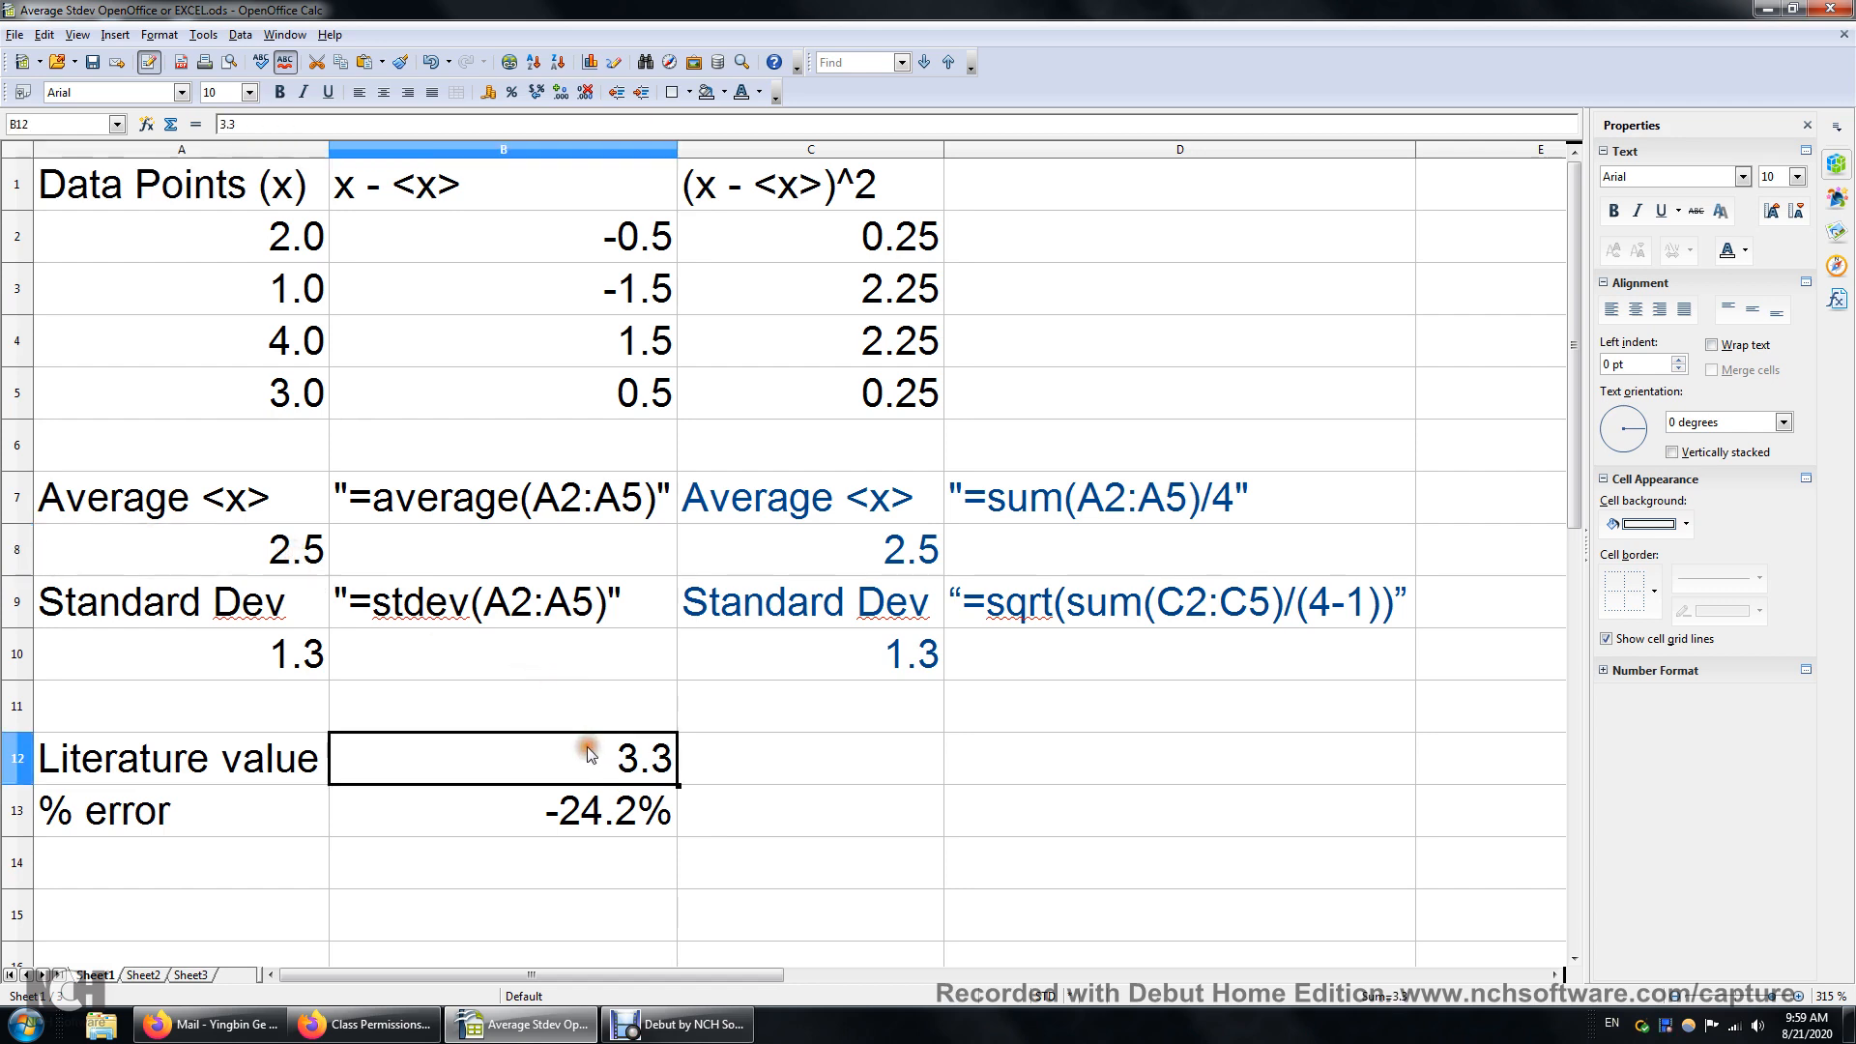
Step: Inspect the percent error formula =(A8-B12)/B12 in B13, leaving the formula as it is
{"action": "double_click", "coordinate": [601, 812]}
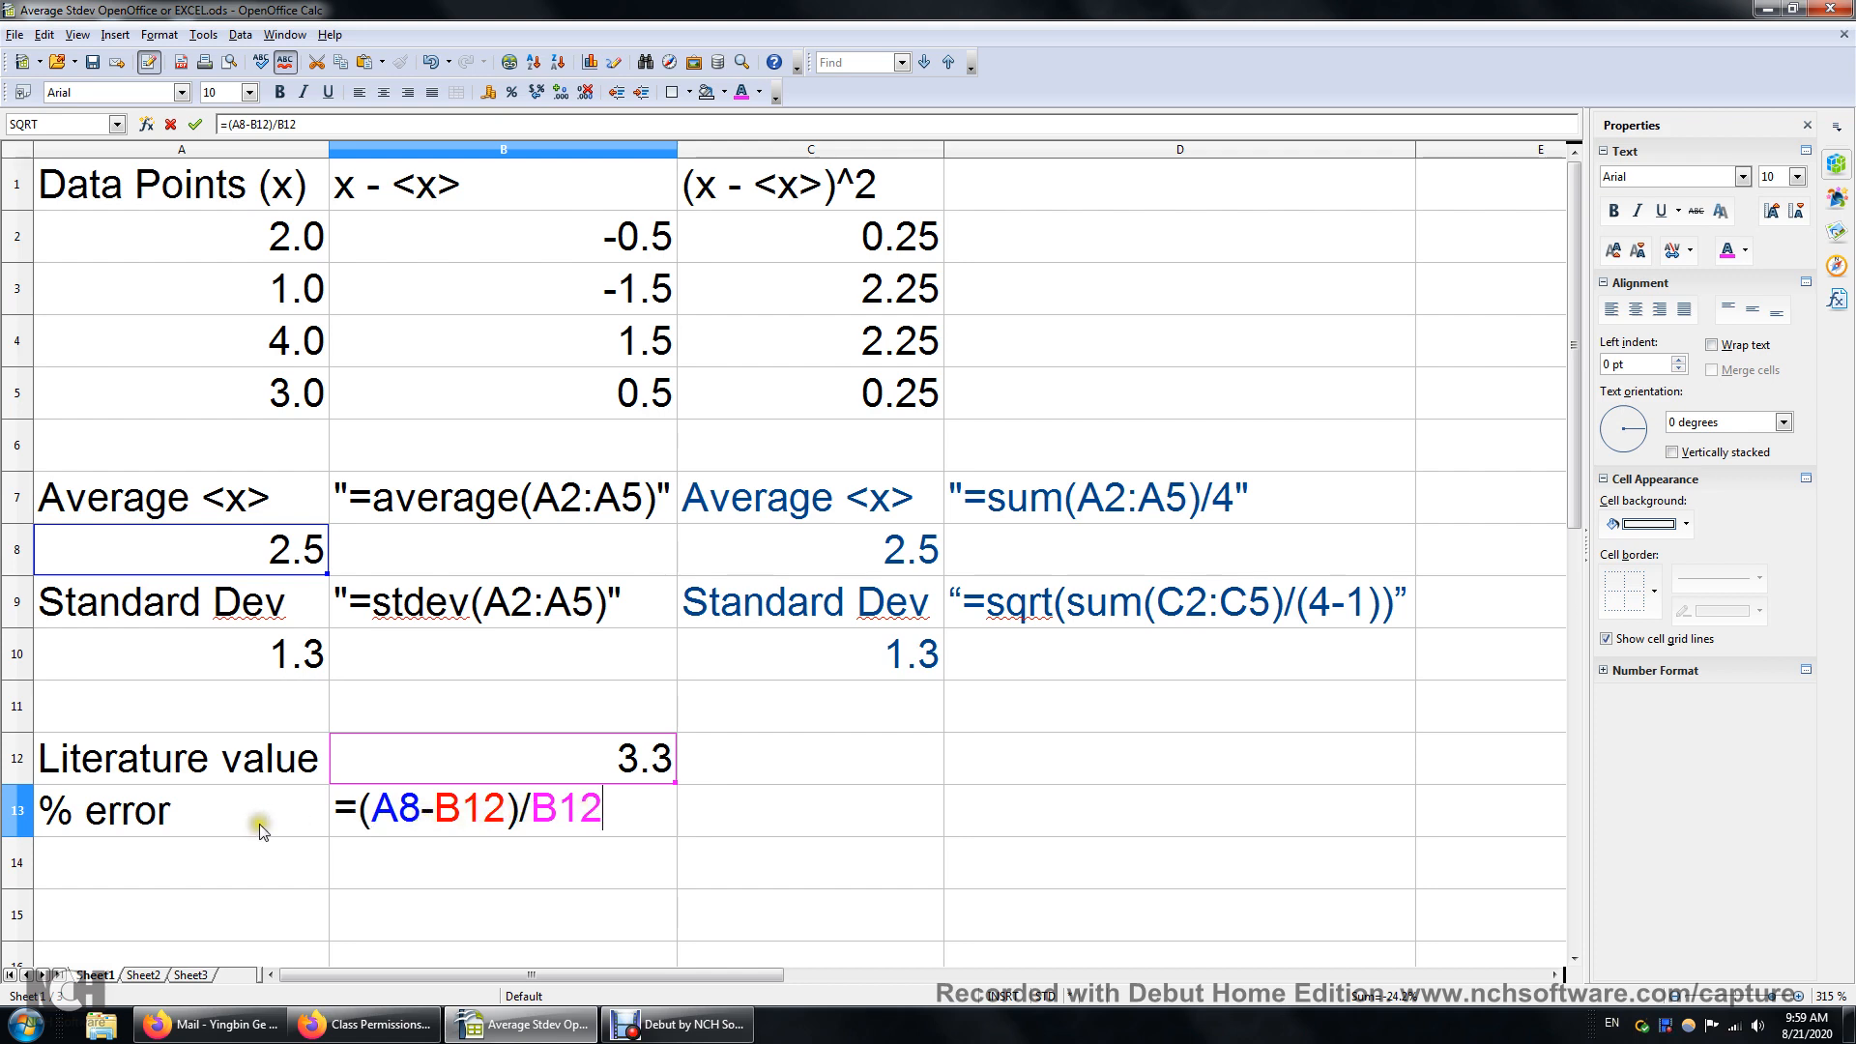
{"action": "key", "text": "Return"}
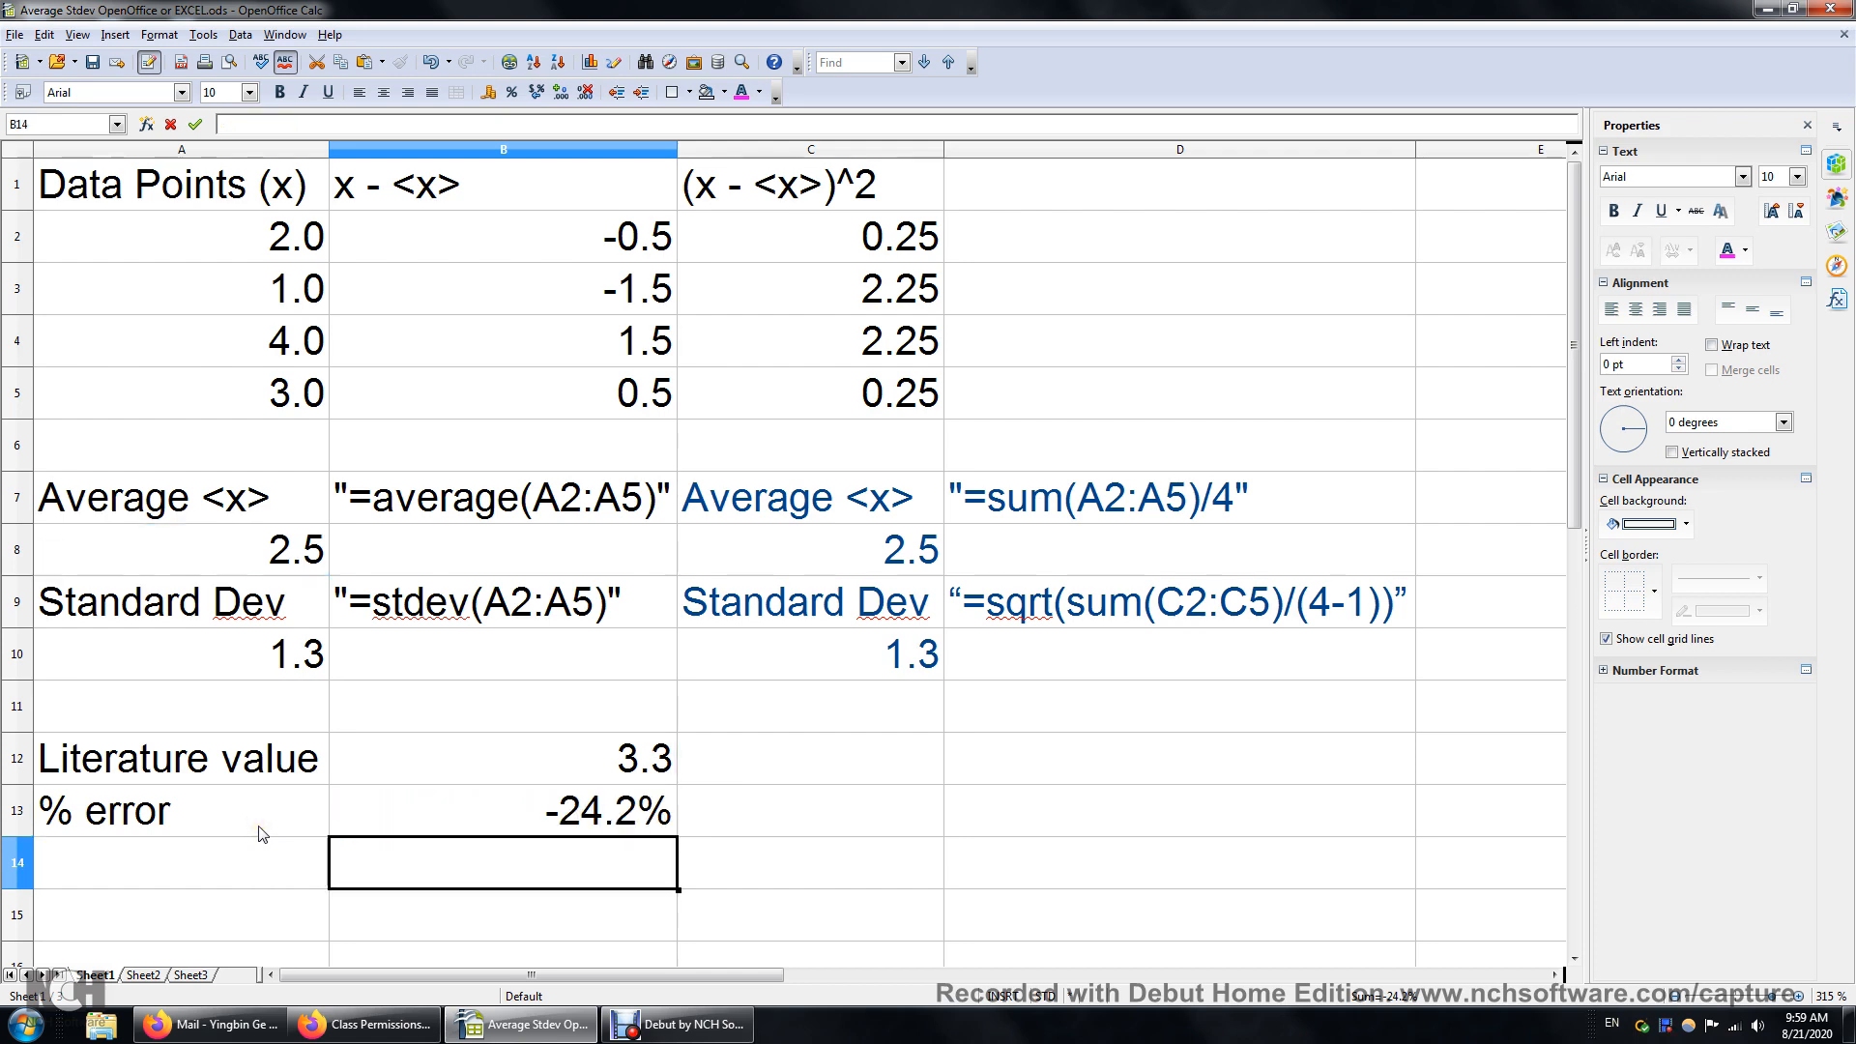
{"action": "left_click", "coordinate": [571, 812]}
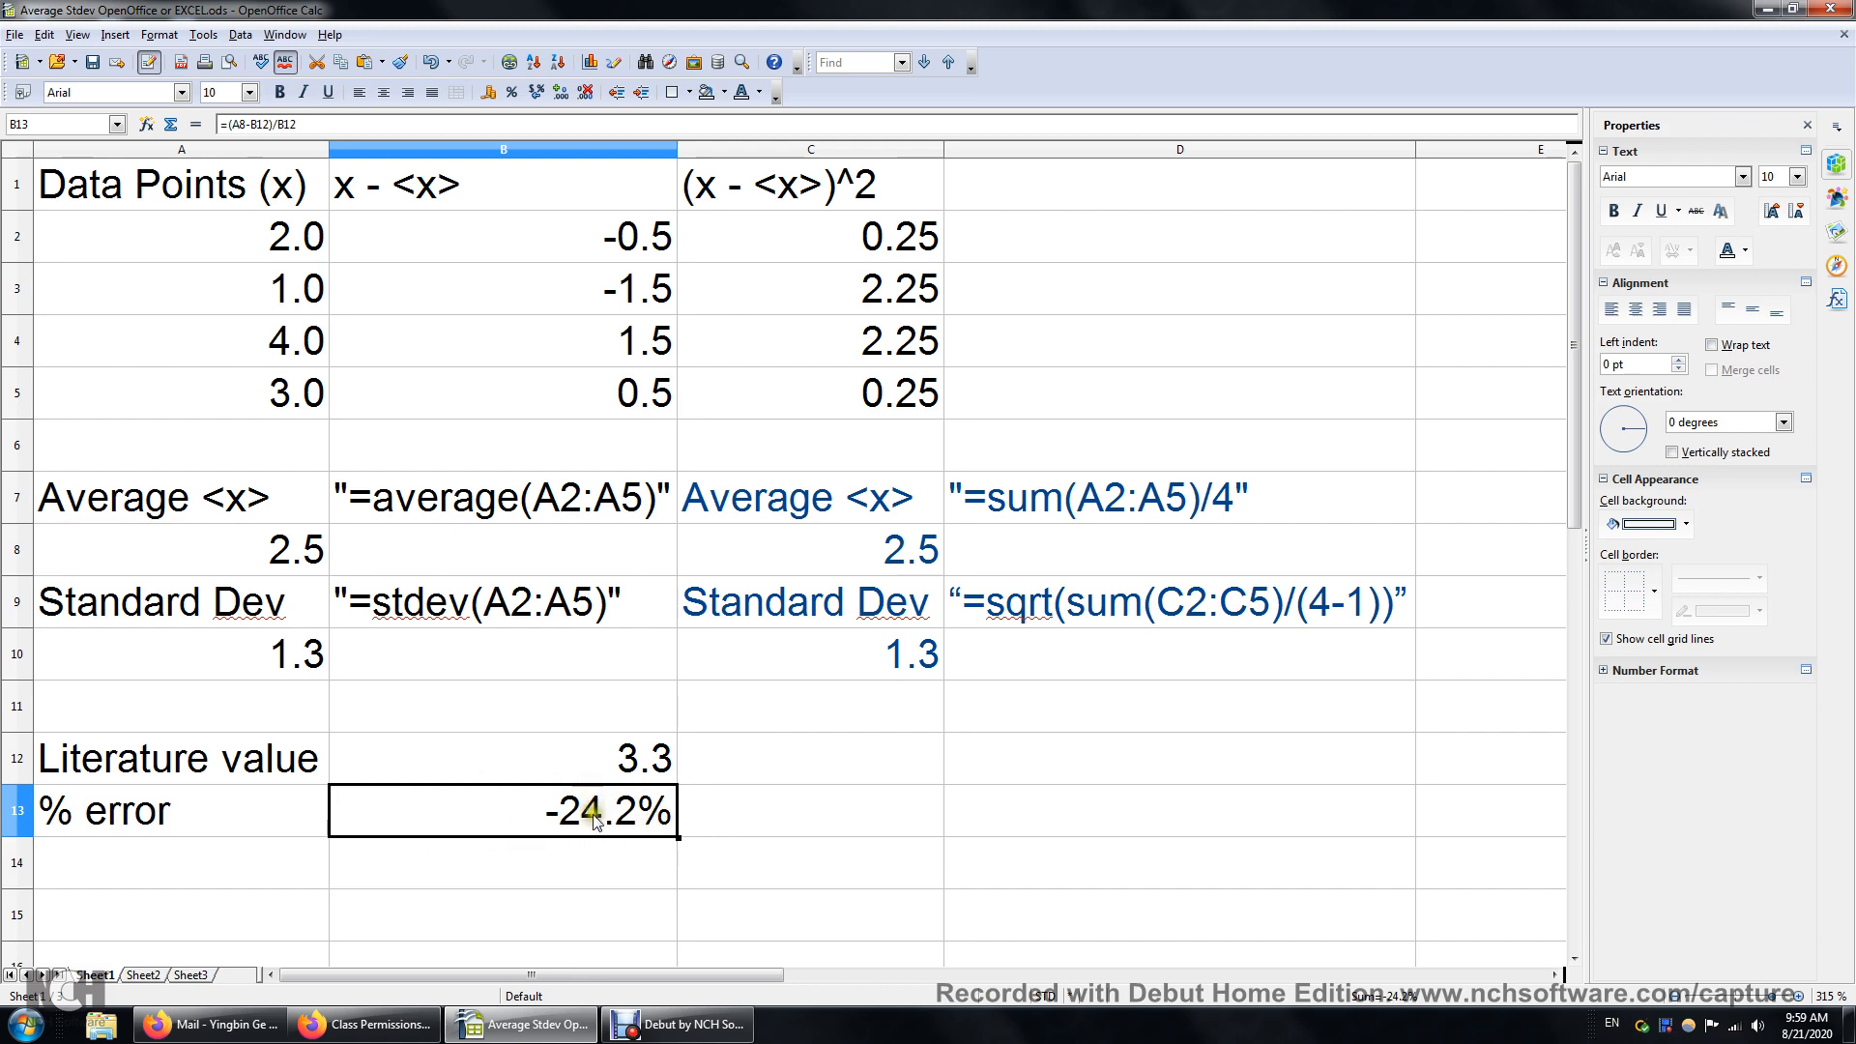
Step: Check the number format settings of the percent error cell B13, keeping Percent with one decimal place
{"action": "right_click", "coordinate": [561, 820]}
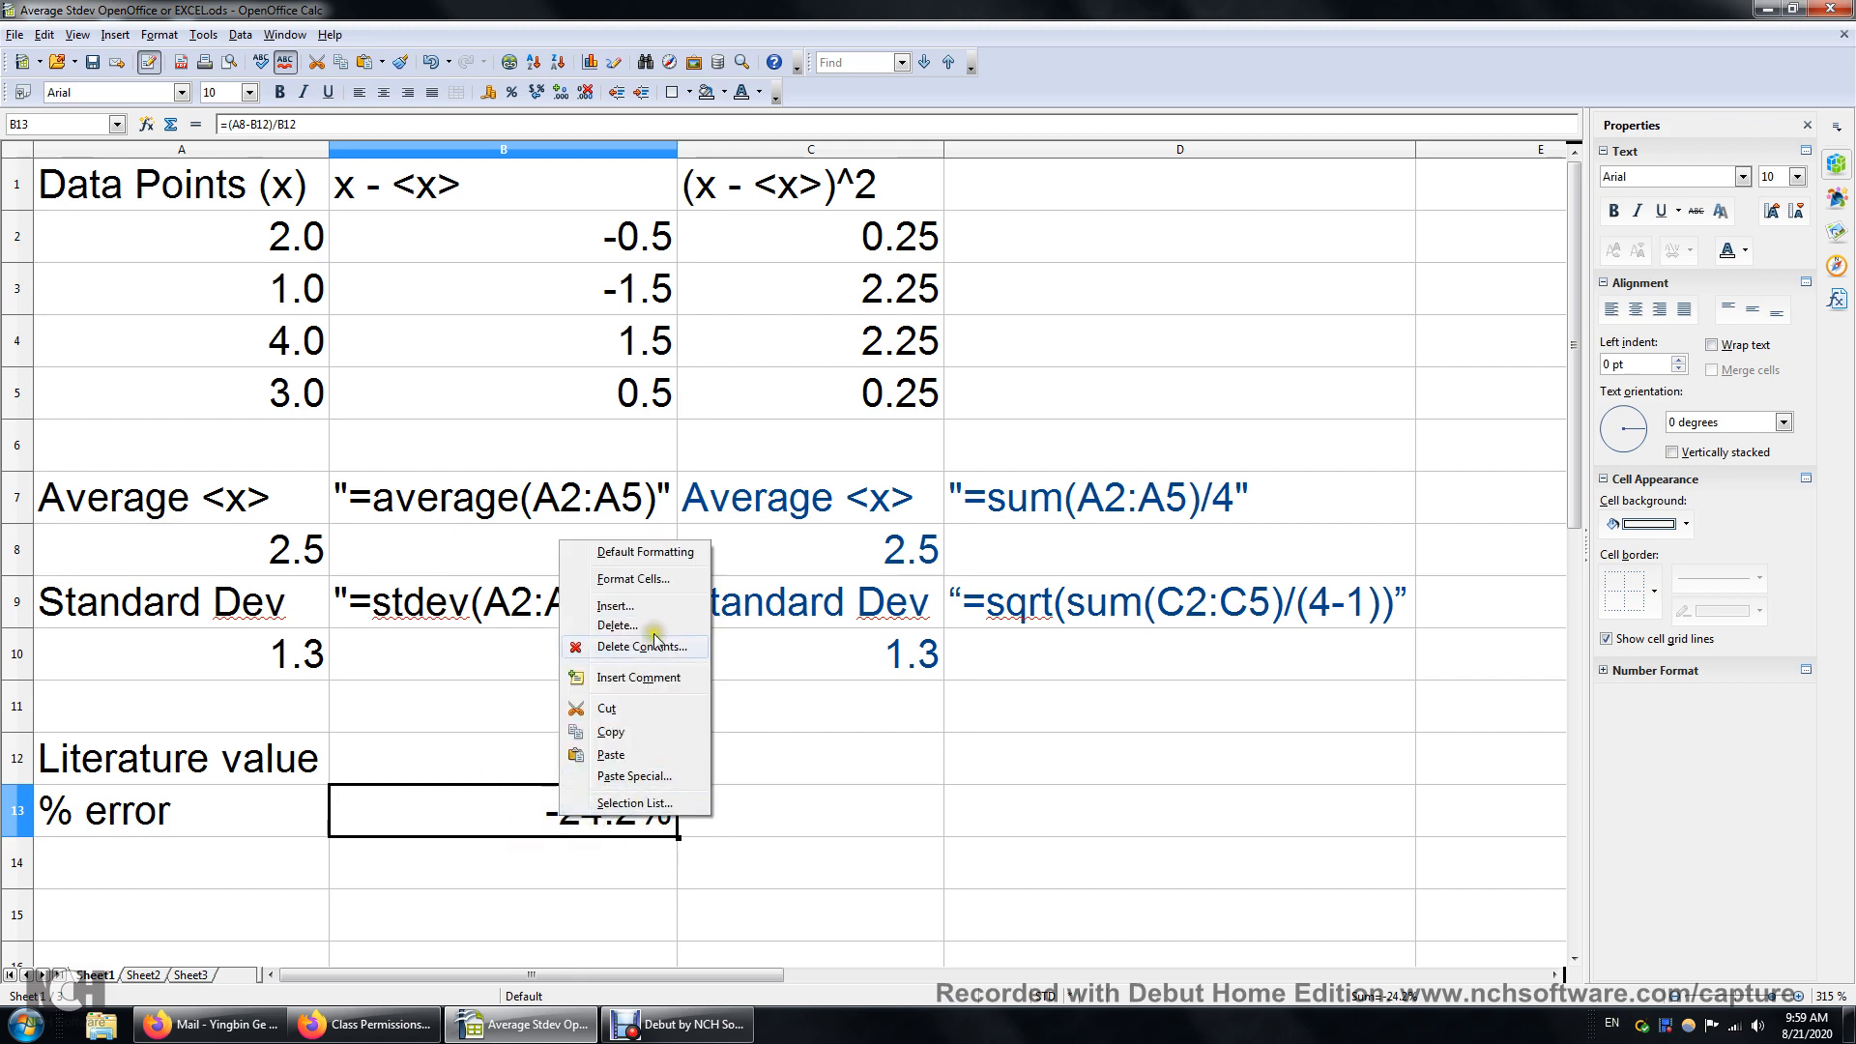
{"action": "left_click", "coordinate": [666, 576]}
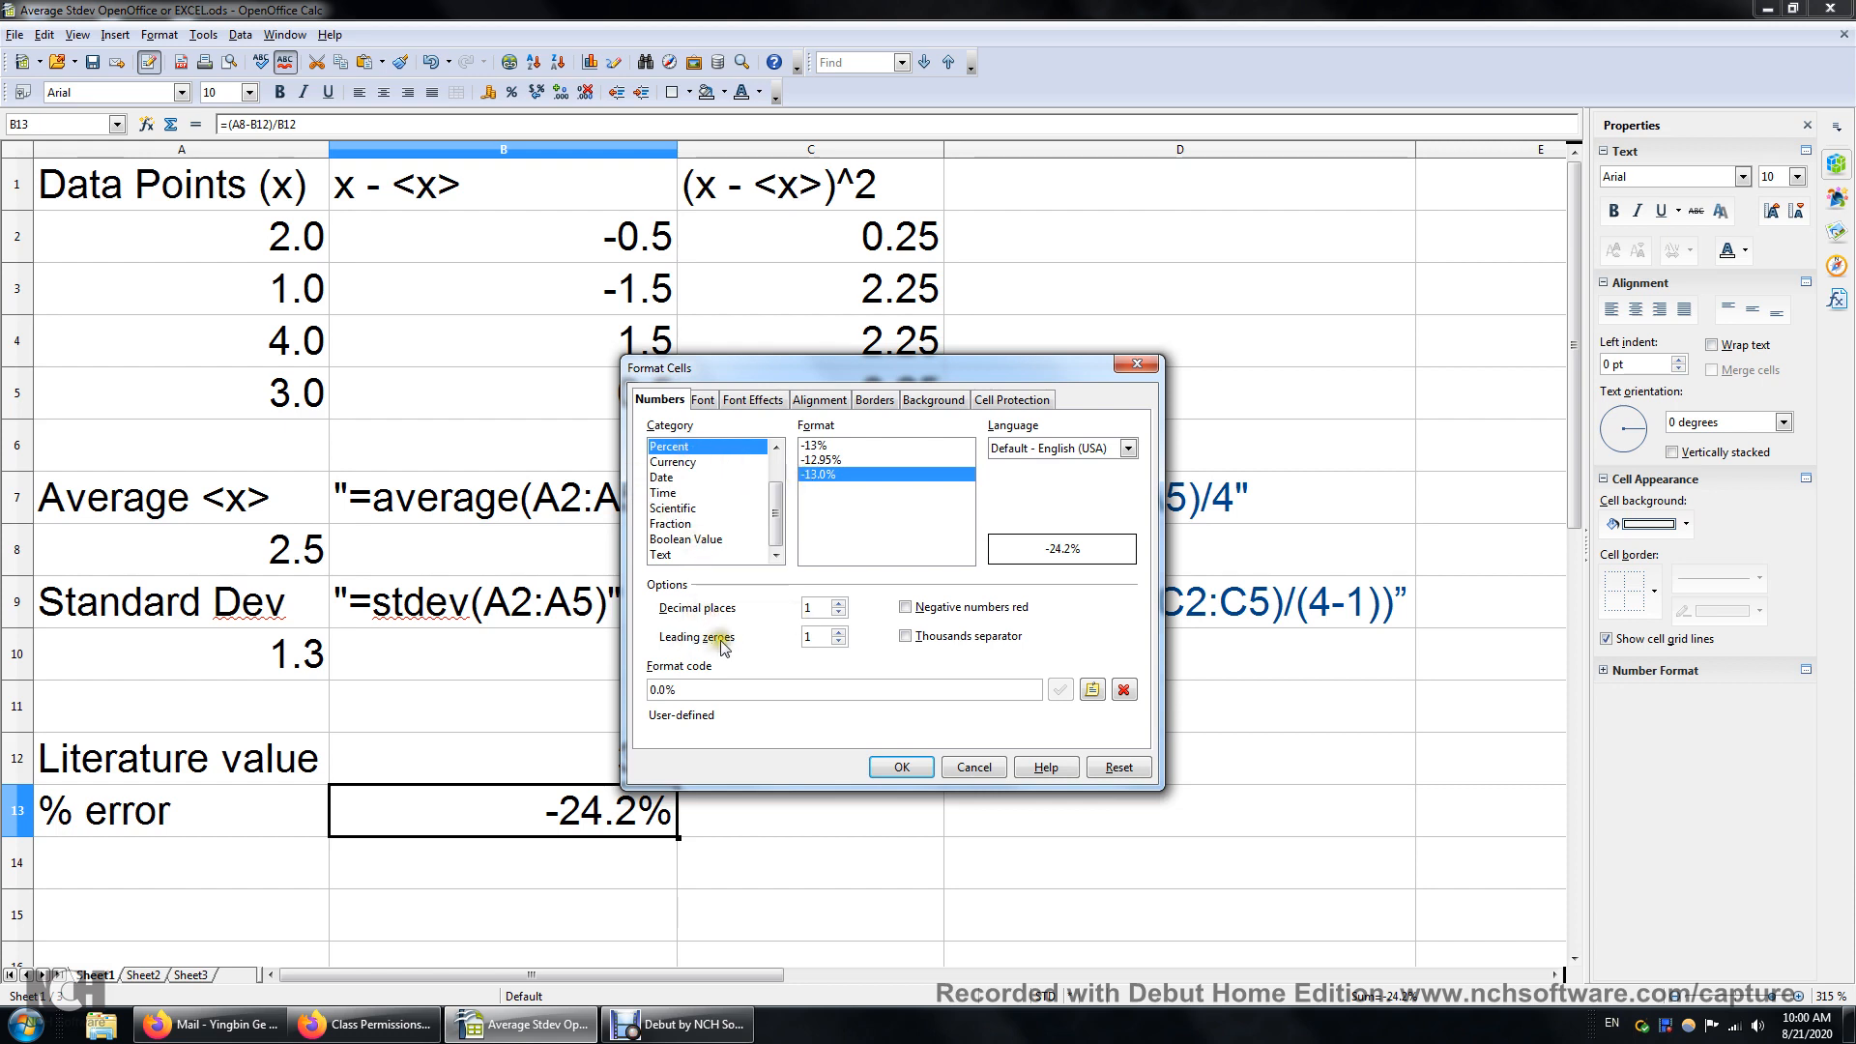
{"action": "left_click", "coordinate": [907, 766]}
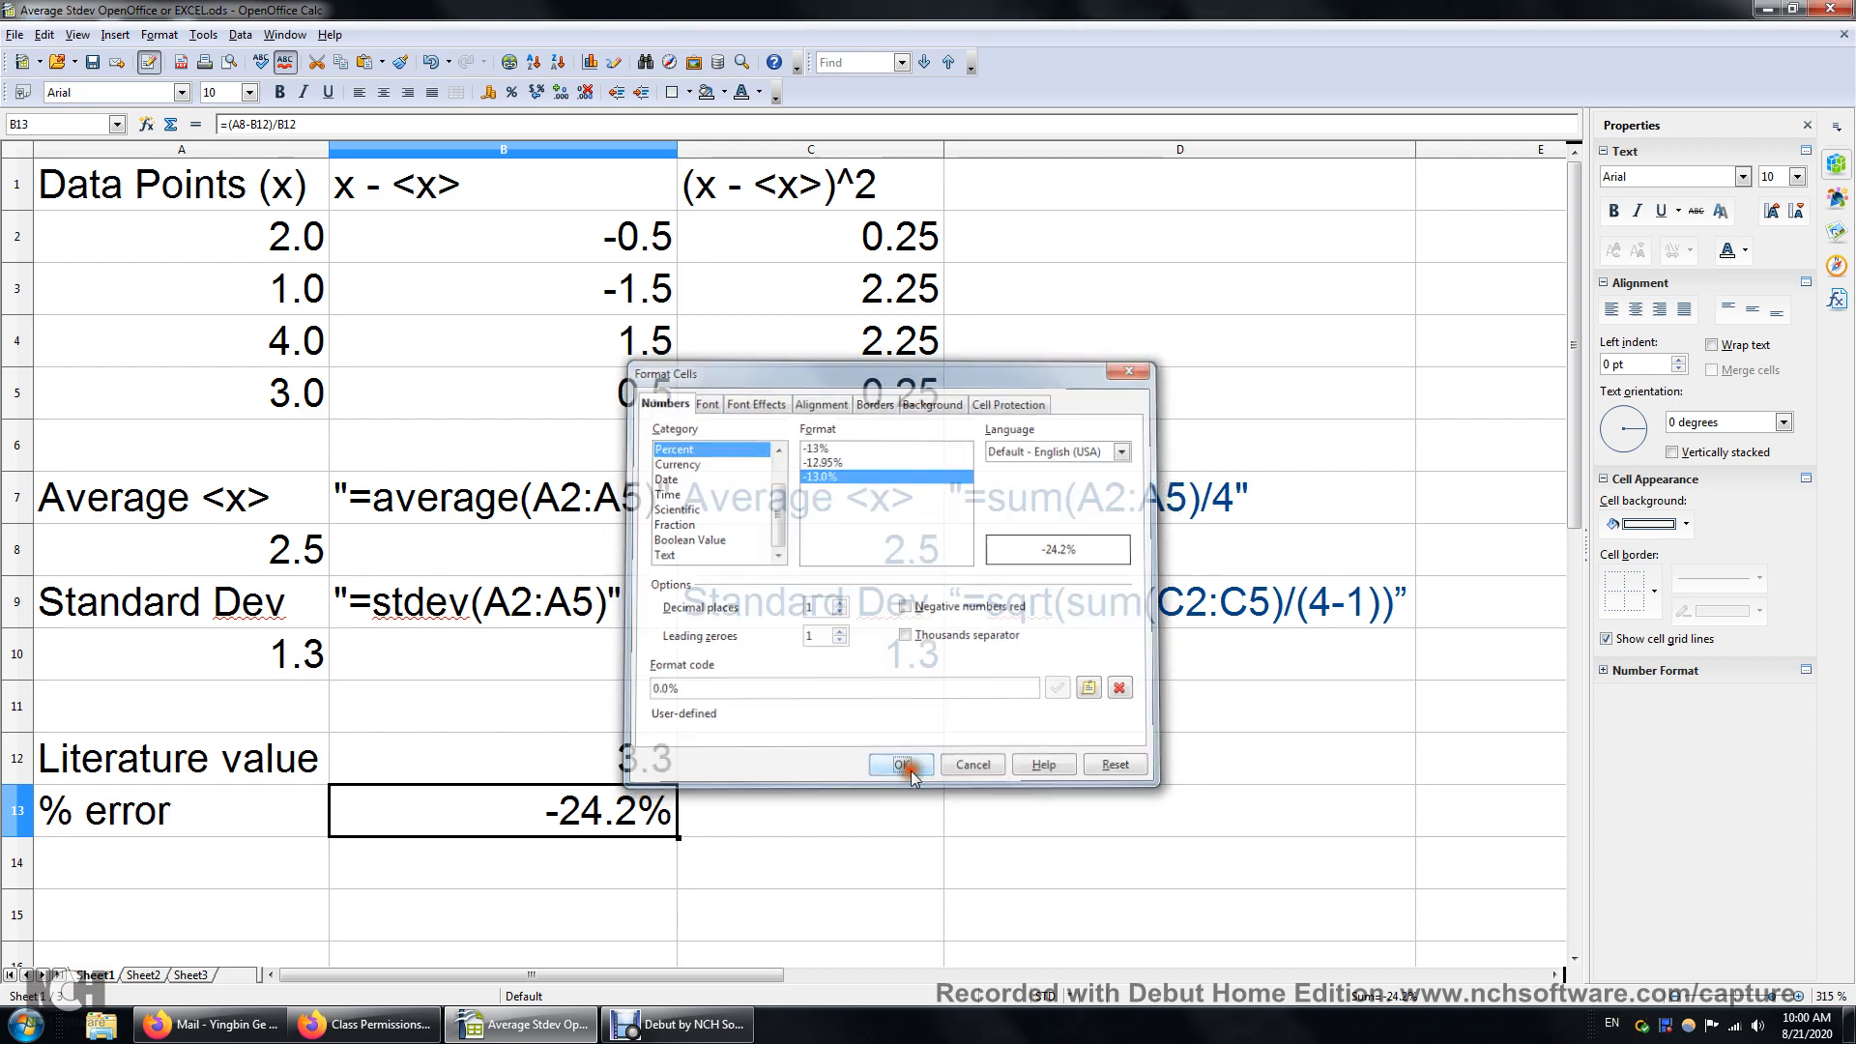
{"action": "left_click", "coordinate": [764, 820]}
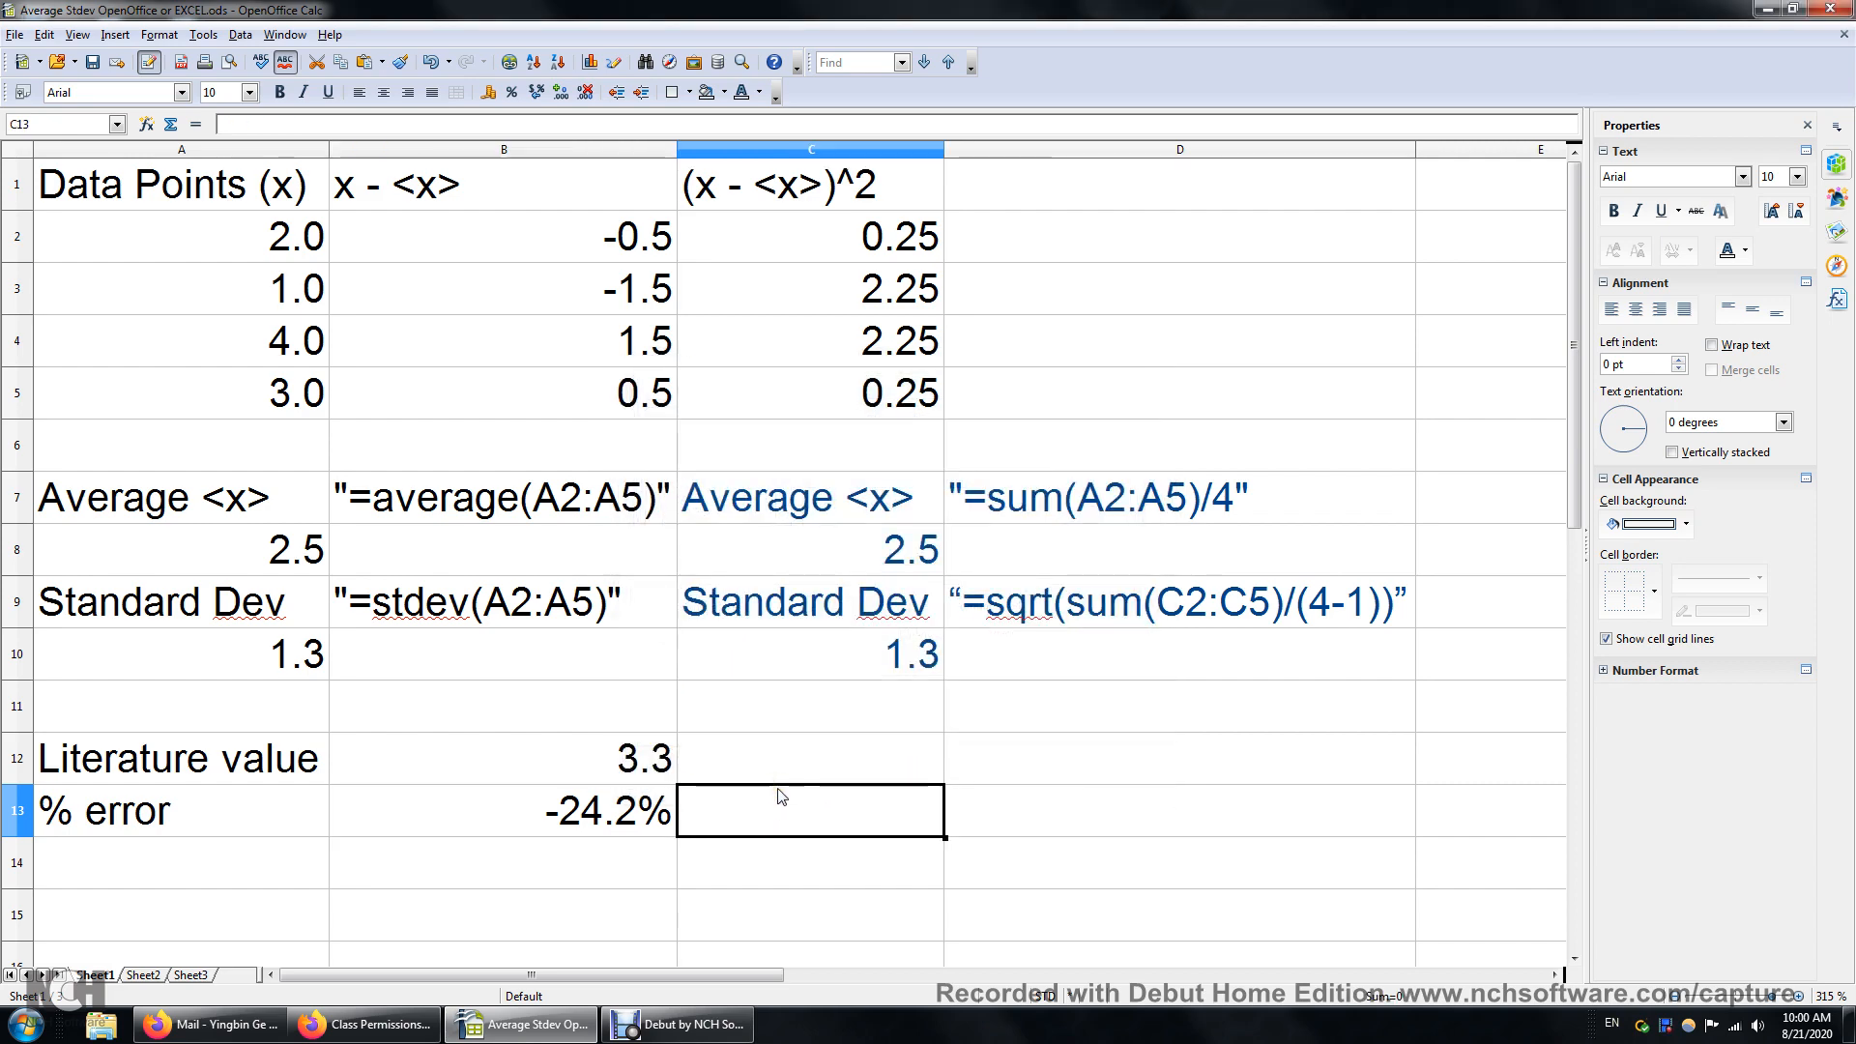
Step: Copy the percent error formula text =(A8-B12)/B12 from B13 into D13
{"action": "left_click", "coordinate": [587, 804]}
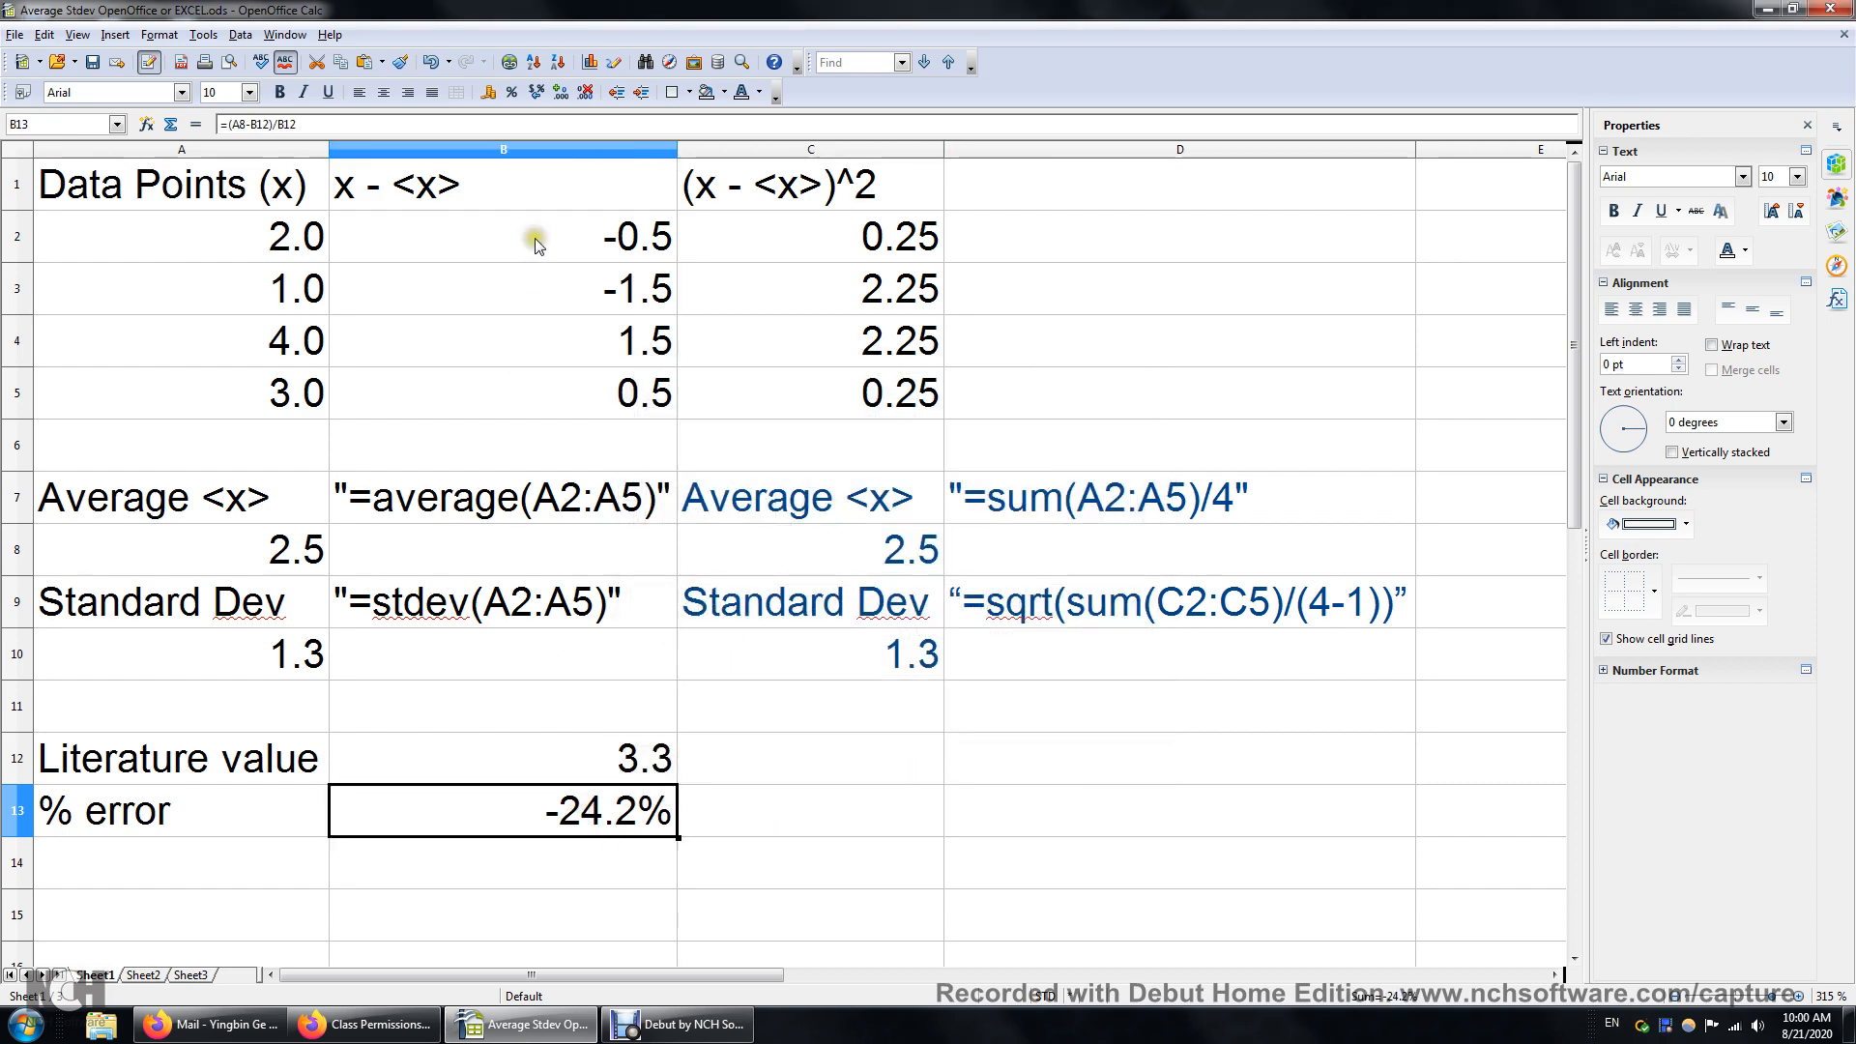
{"action": "left_click", "coordinate": [311, 126]}
{"action": "left_click_drag", "start_coordinate": [311, 127], "coordinate": [194, 128]}
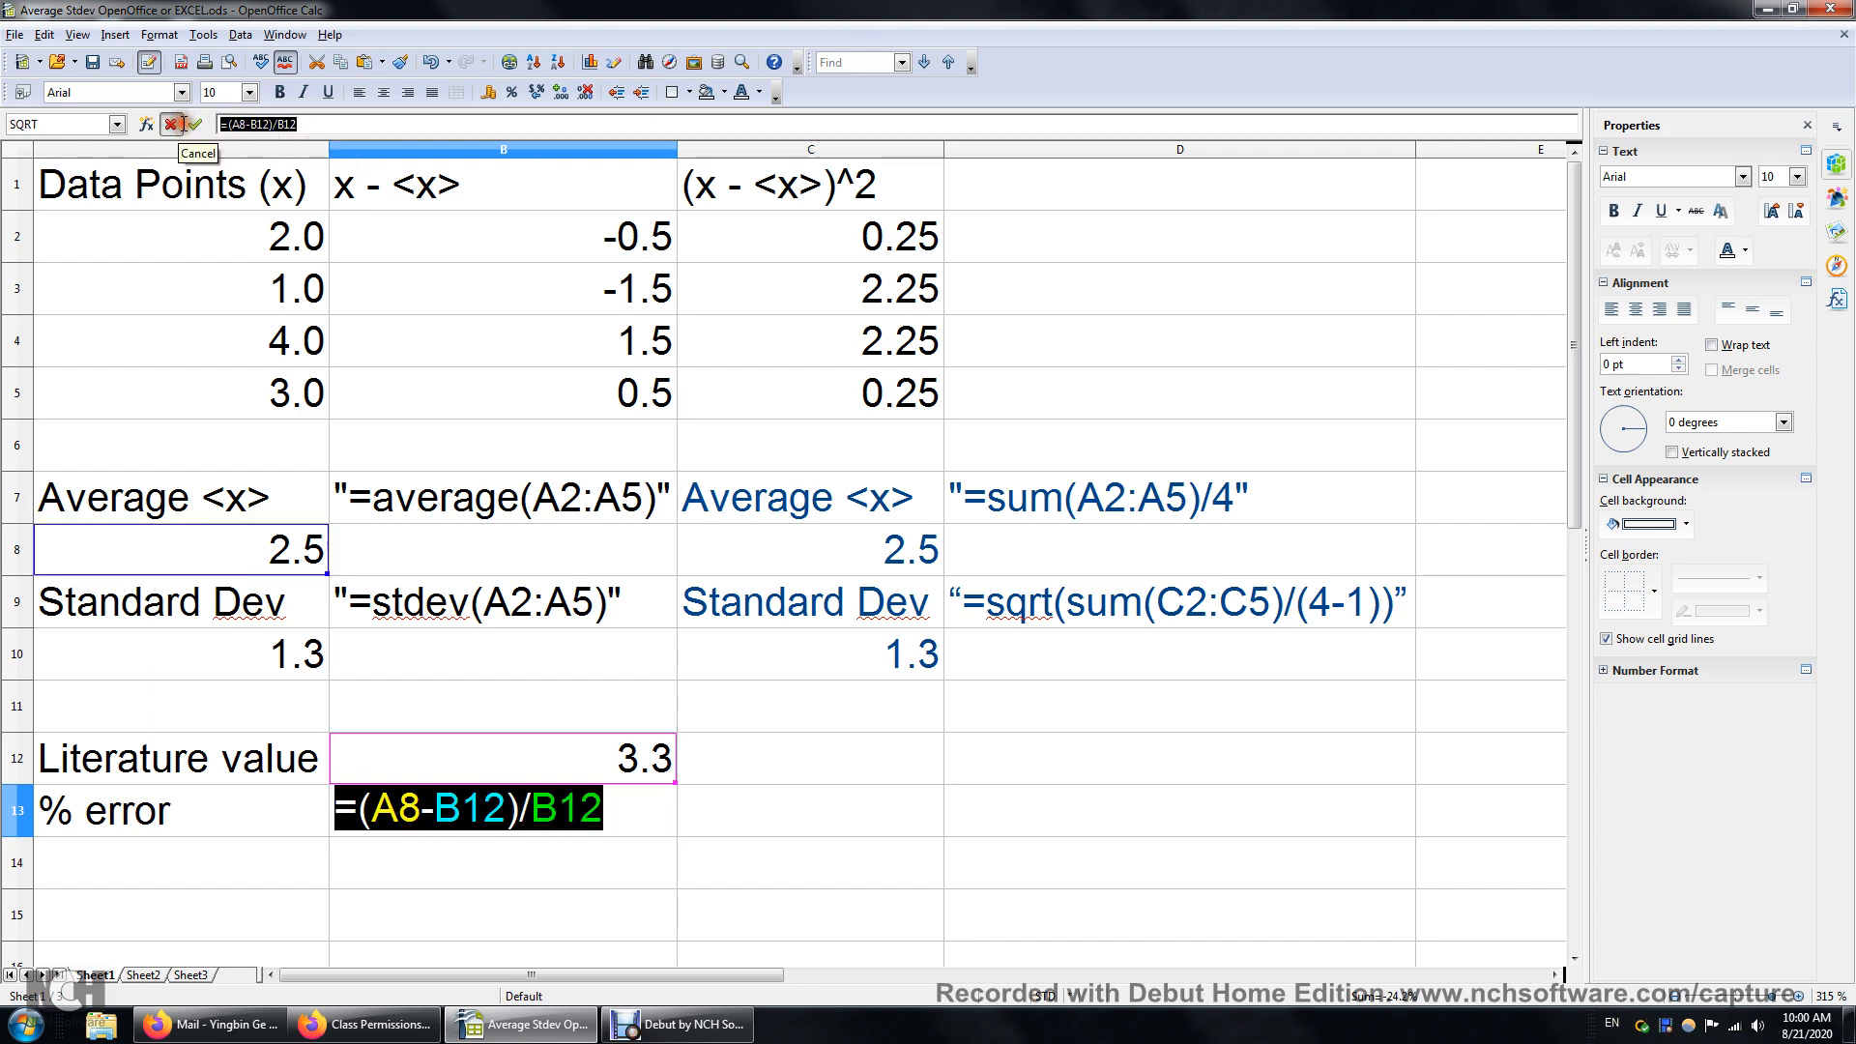
{"action": "key", "text": "ctrl+c"}
{"action": "left_click", "coordinate": [866, 841]}
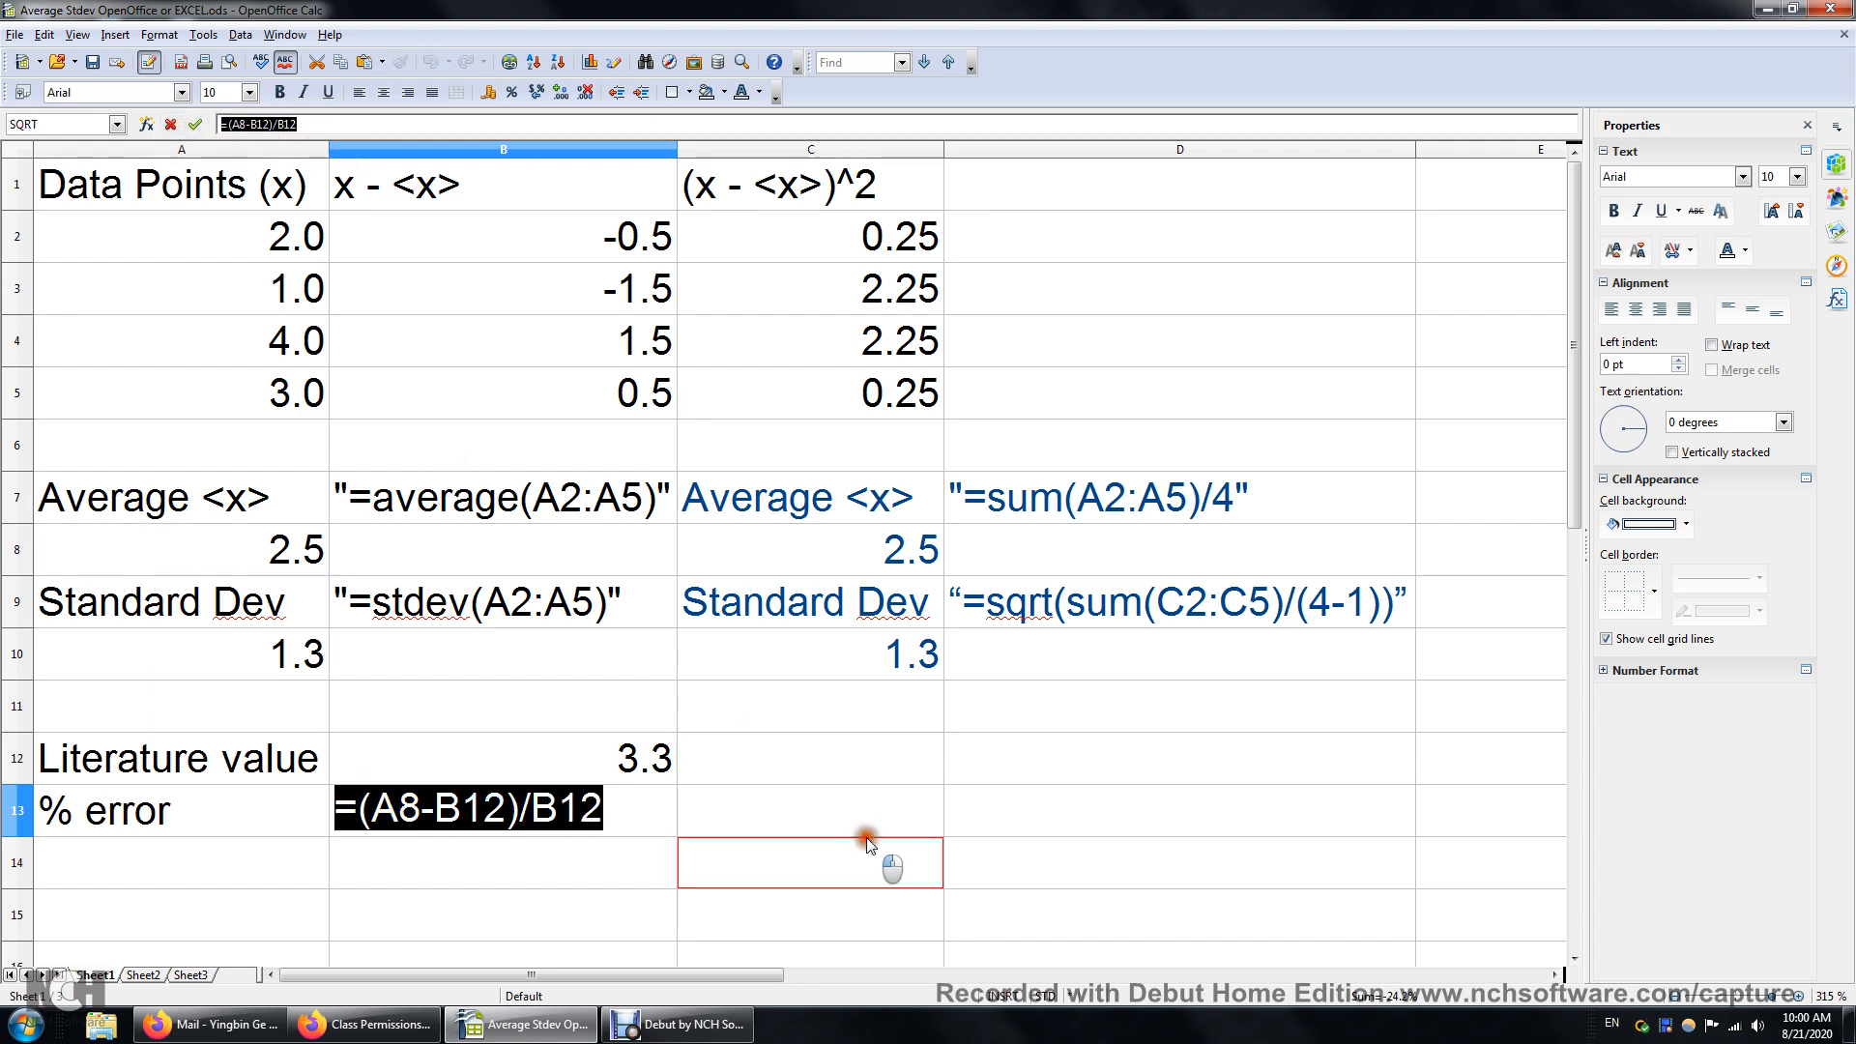
{"action": "left_click", "coordinate": [805, 810]}
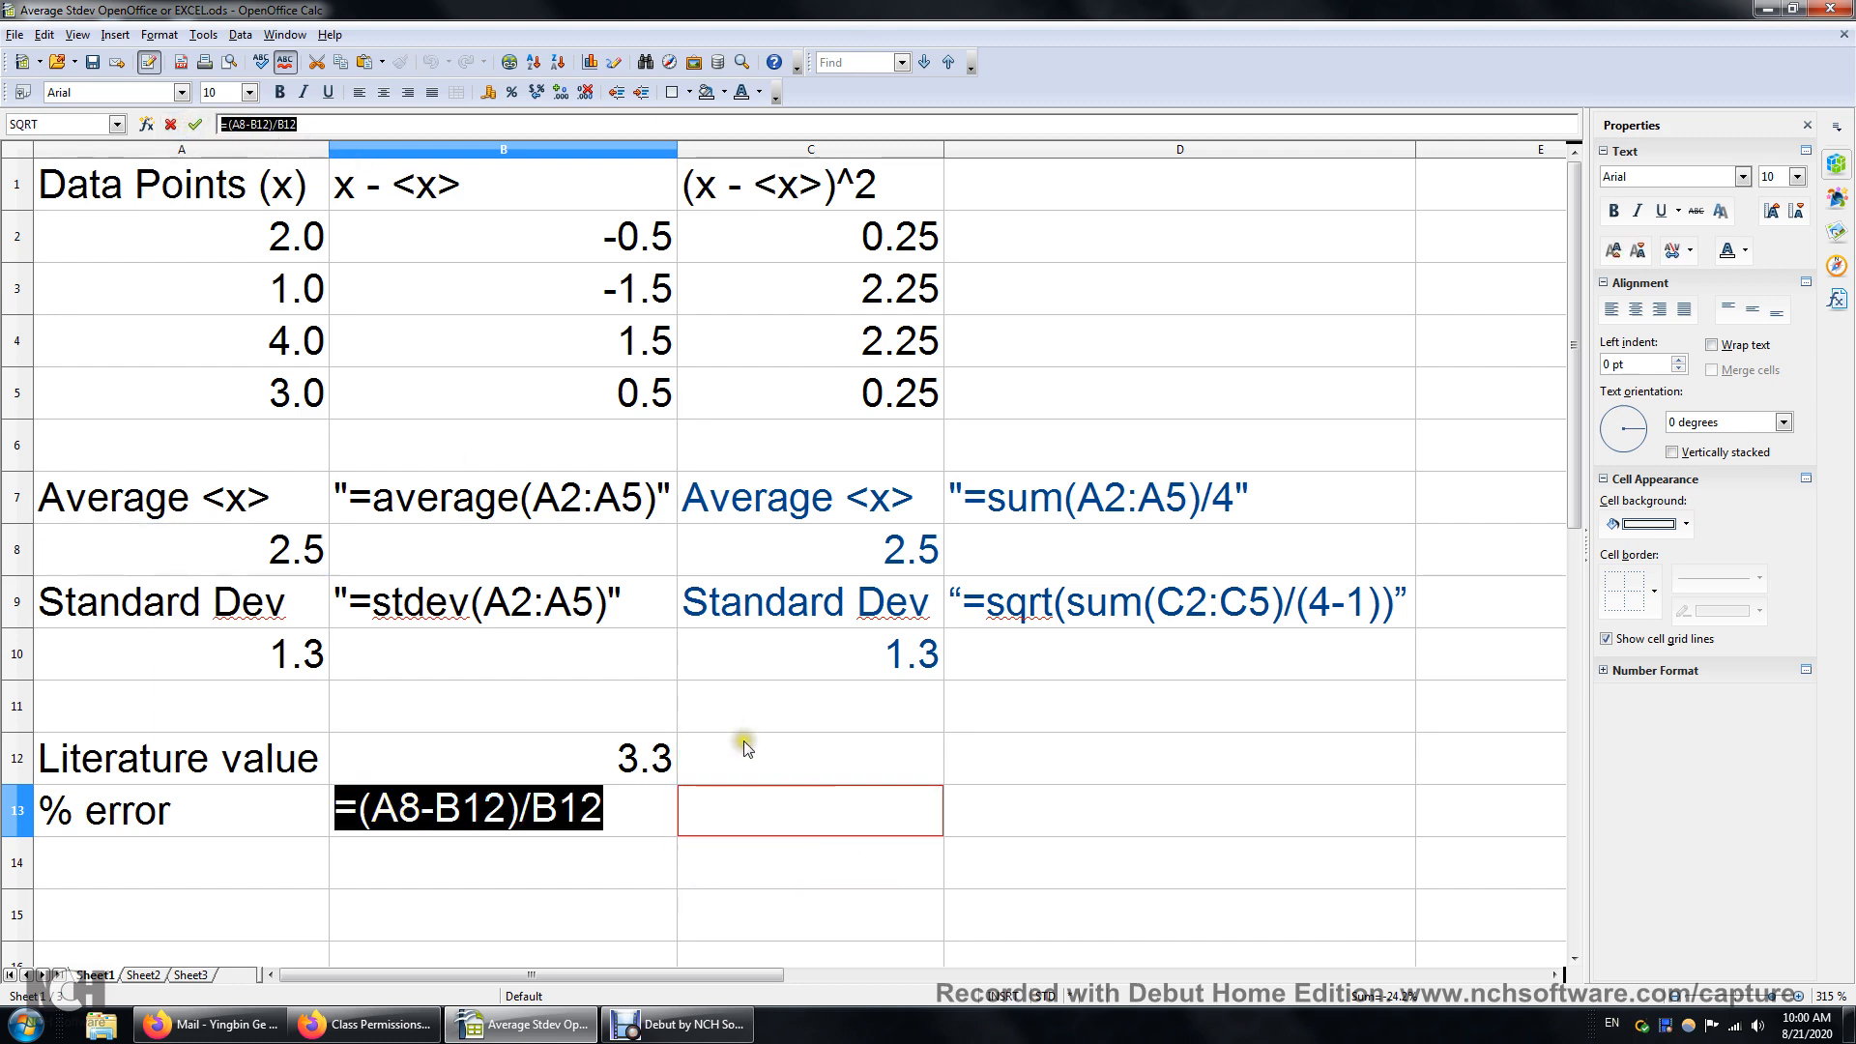
{"action": "key", "text": "Return"}
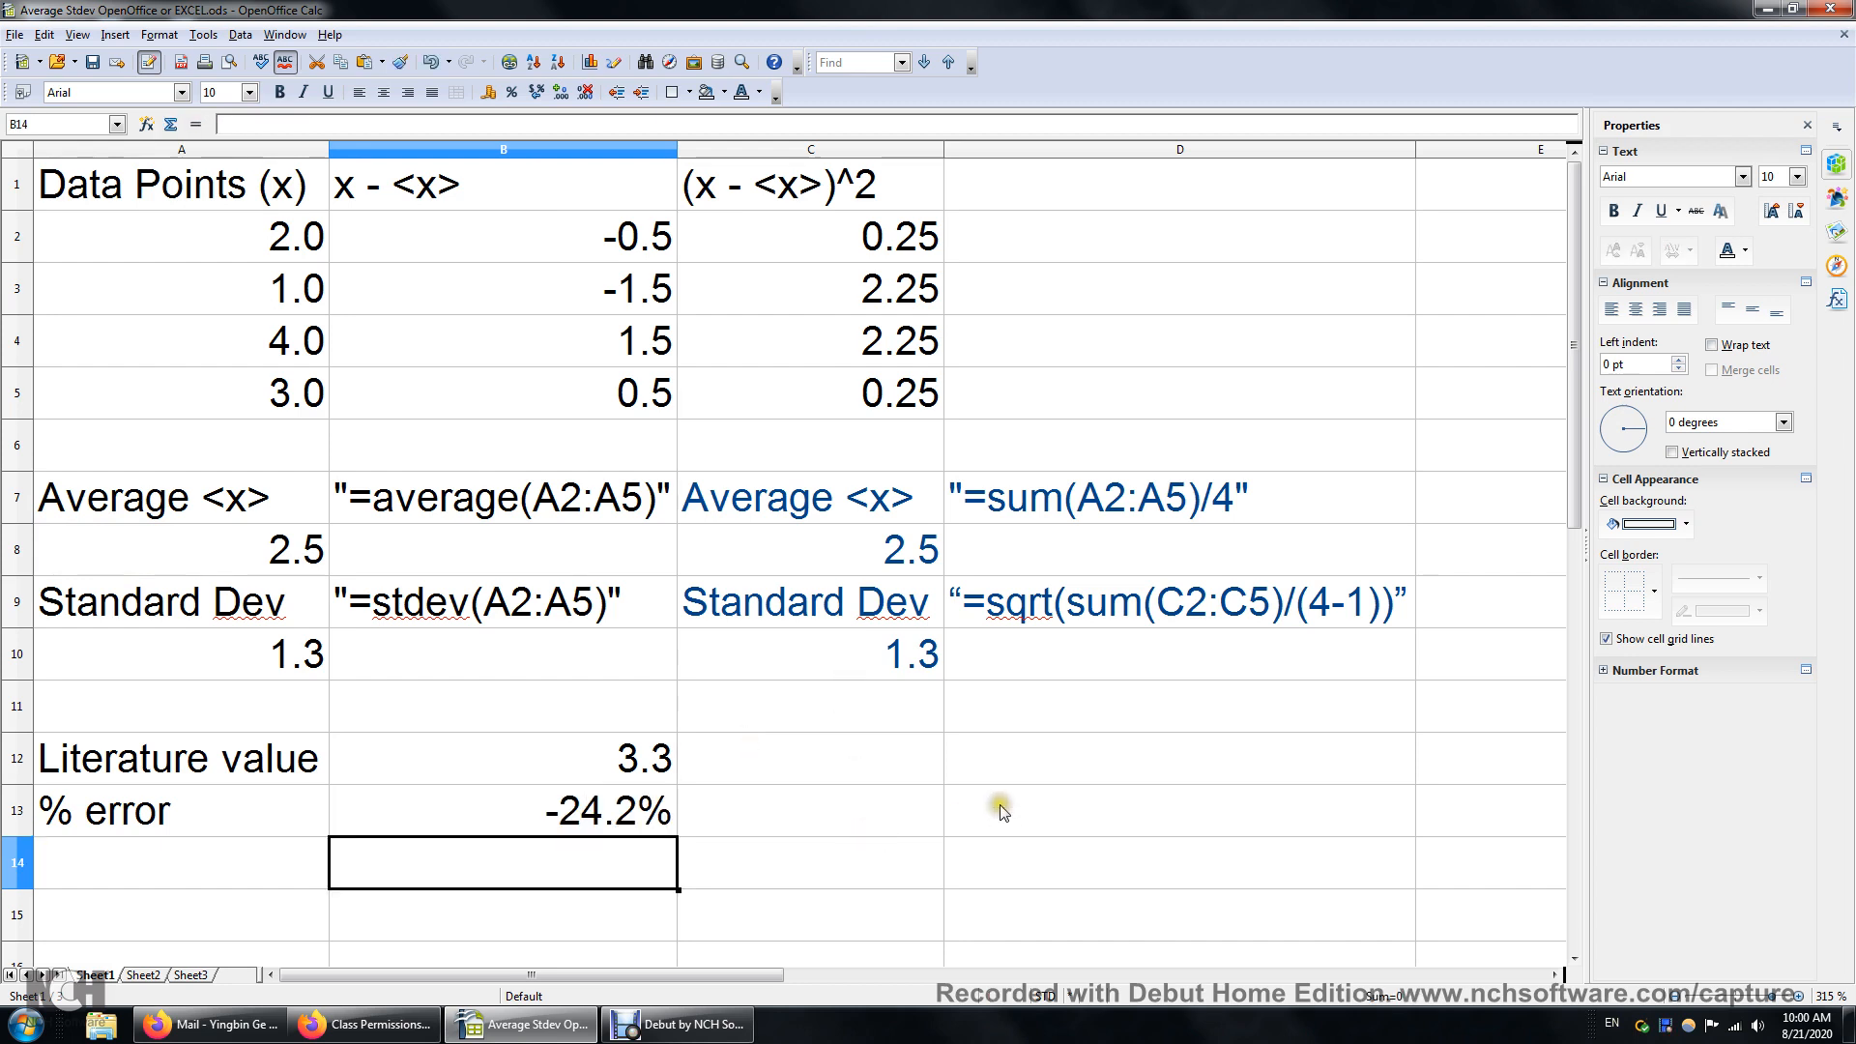
{"action": "left_click", "coordinate": [1012, 794]}
{"action": "key", "text": "ctrl+v"}
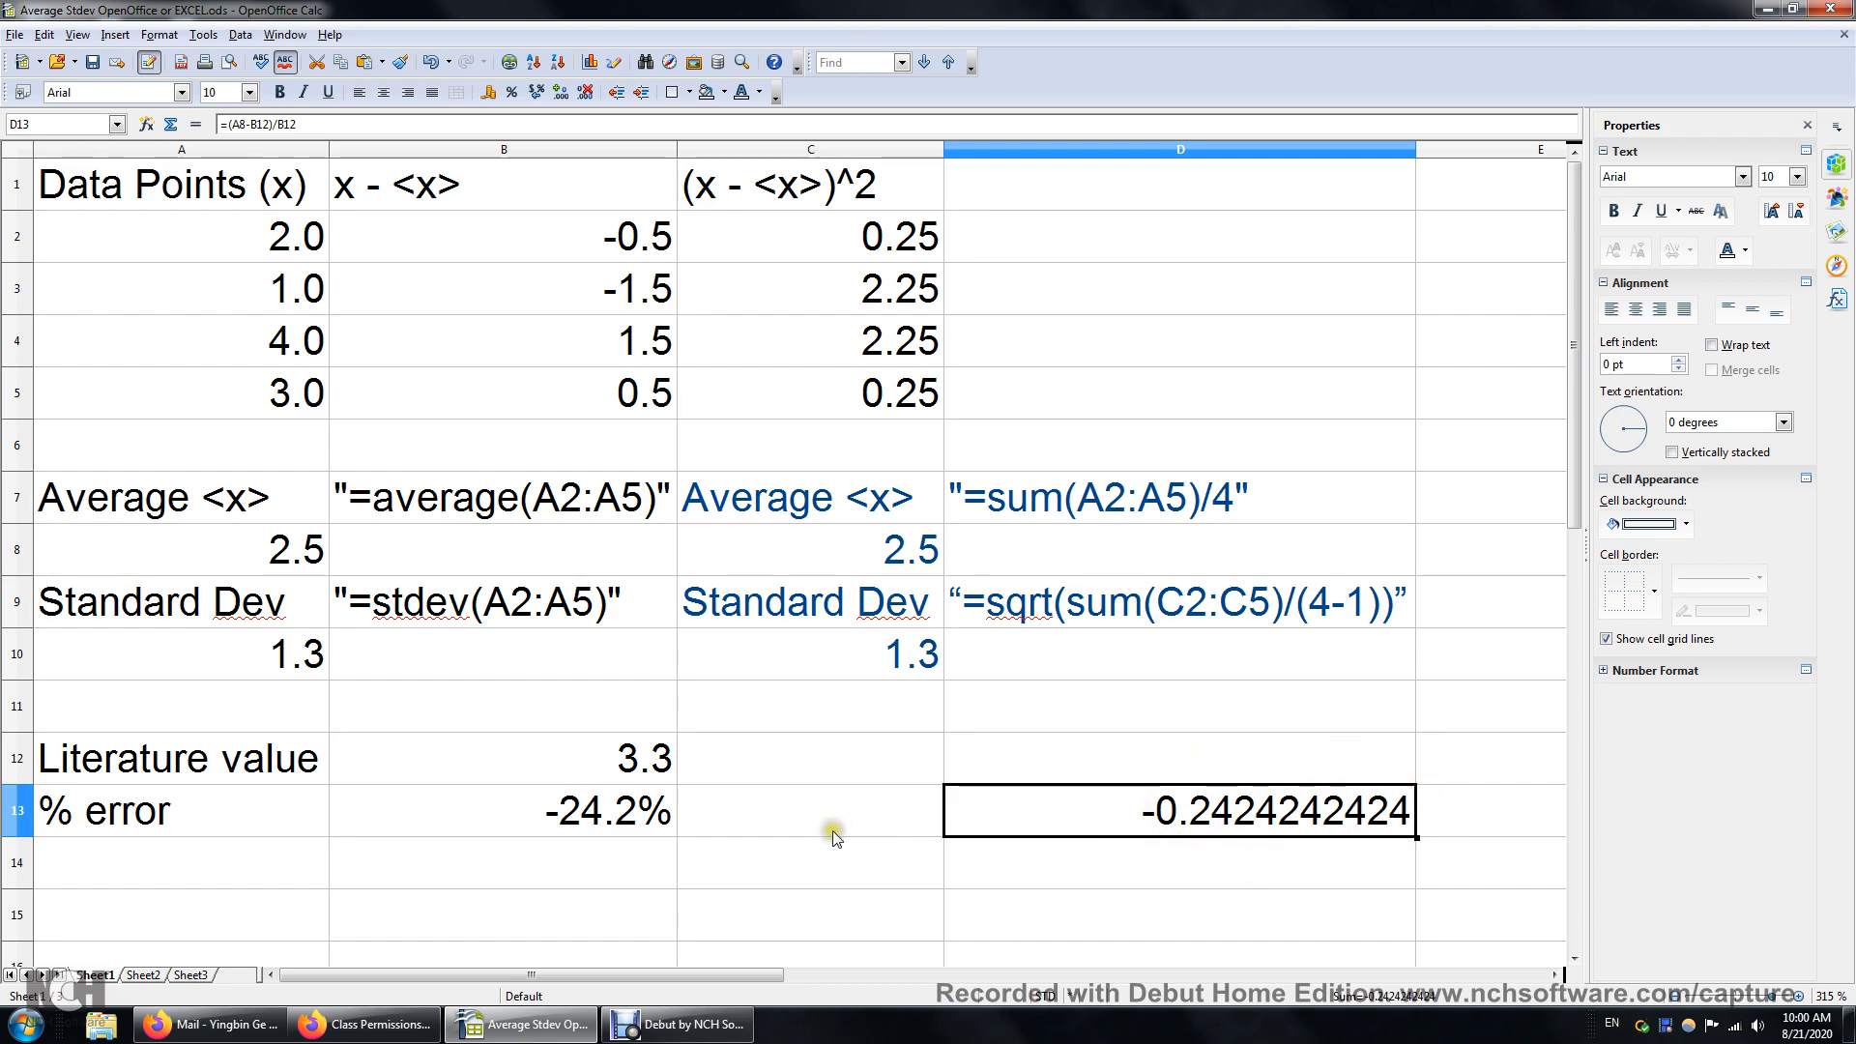
Step: Format D13 as Percent with zero decimal places
{"action": "right_click", "coordinate": [1204, 797]}
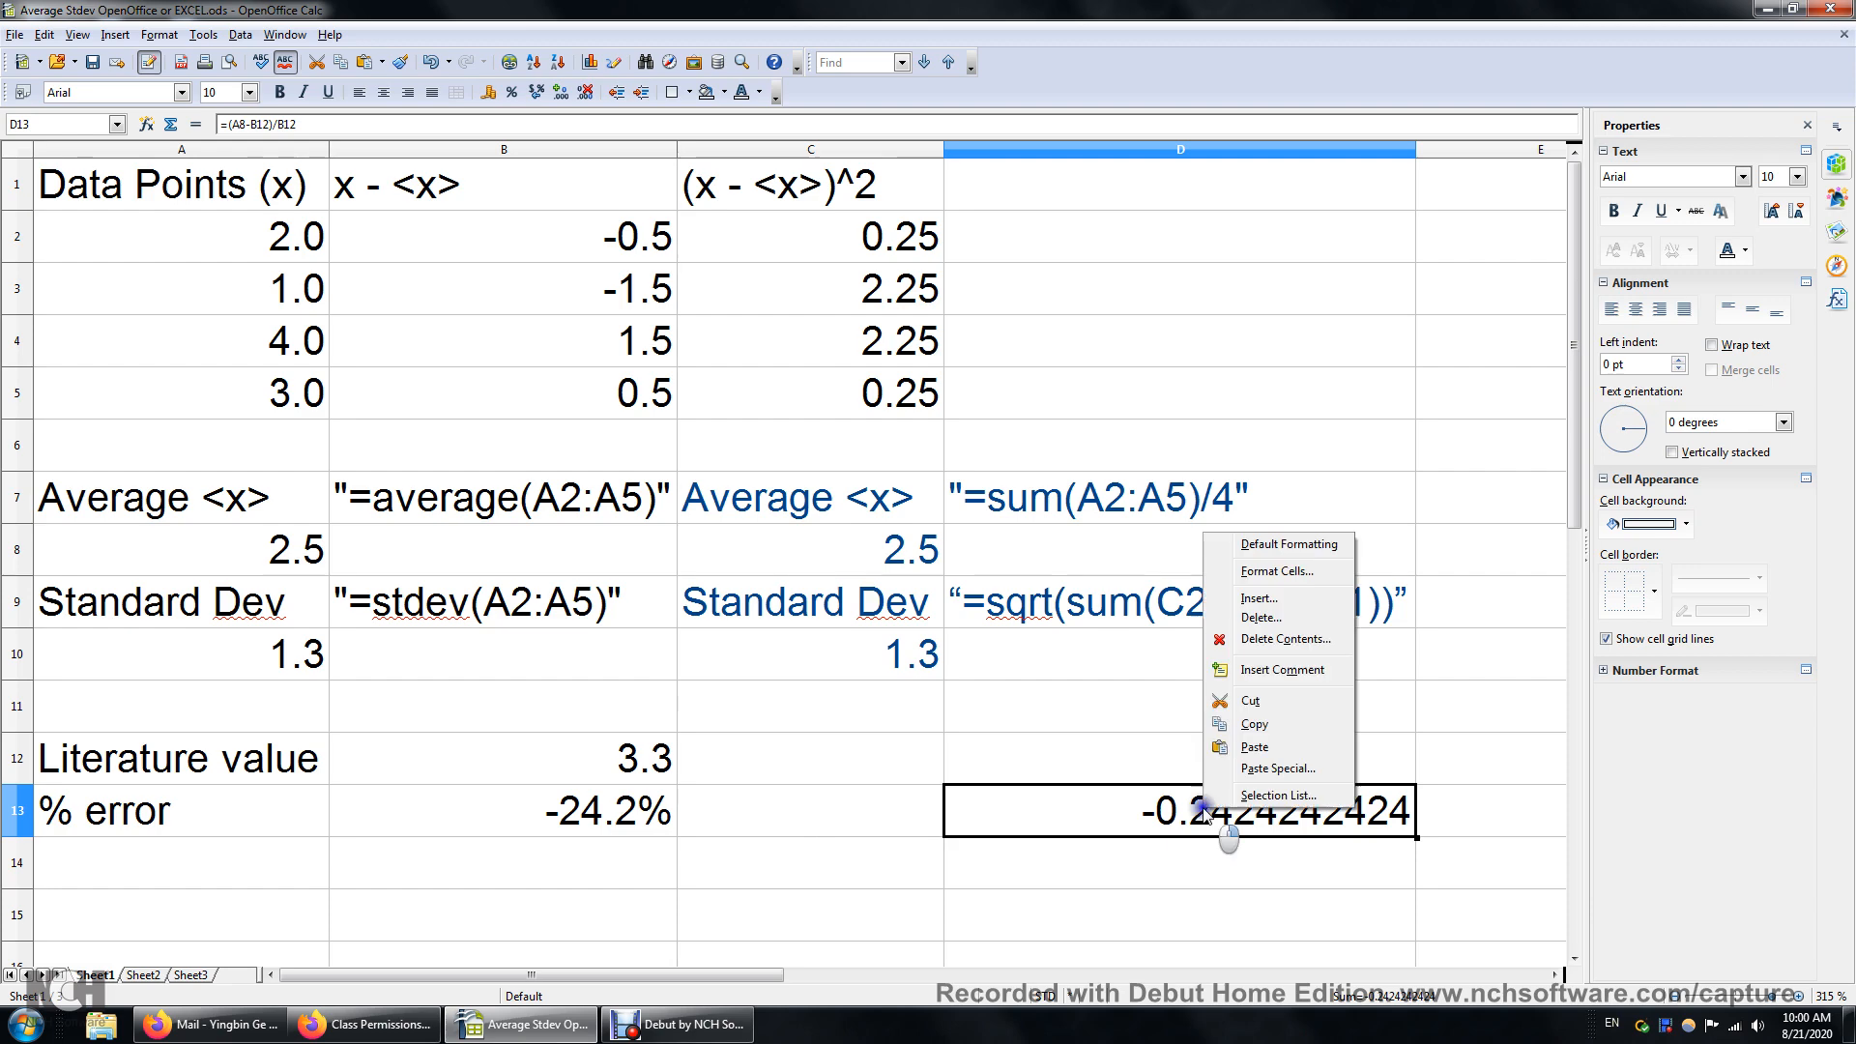
{"action": "left_click", "coordinate": [1295, 577]}
{"action": "left_click", "coordinate": [681, 463]}
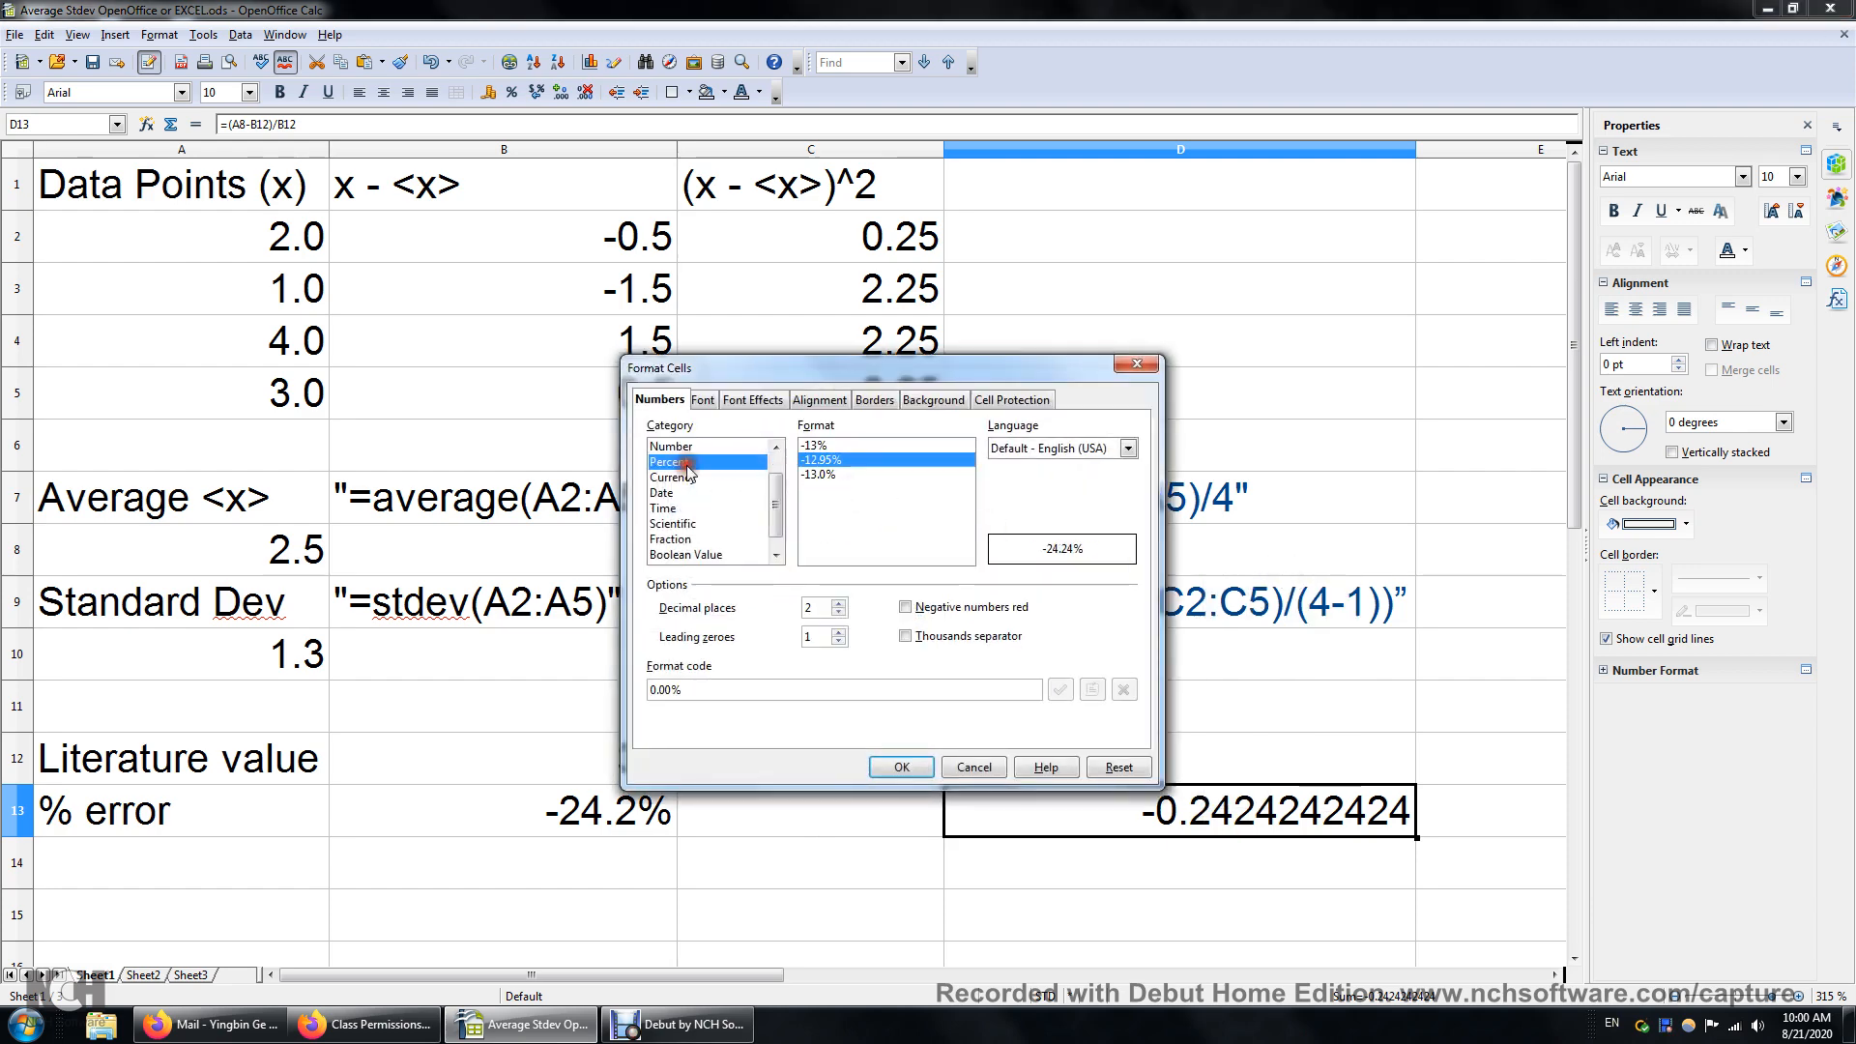
{"action": "left_click", "coordinate": [839, 611]}
{"action": "left_click", "coordinate": [839, 611]}
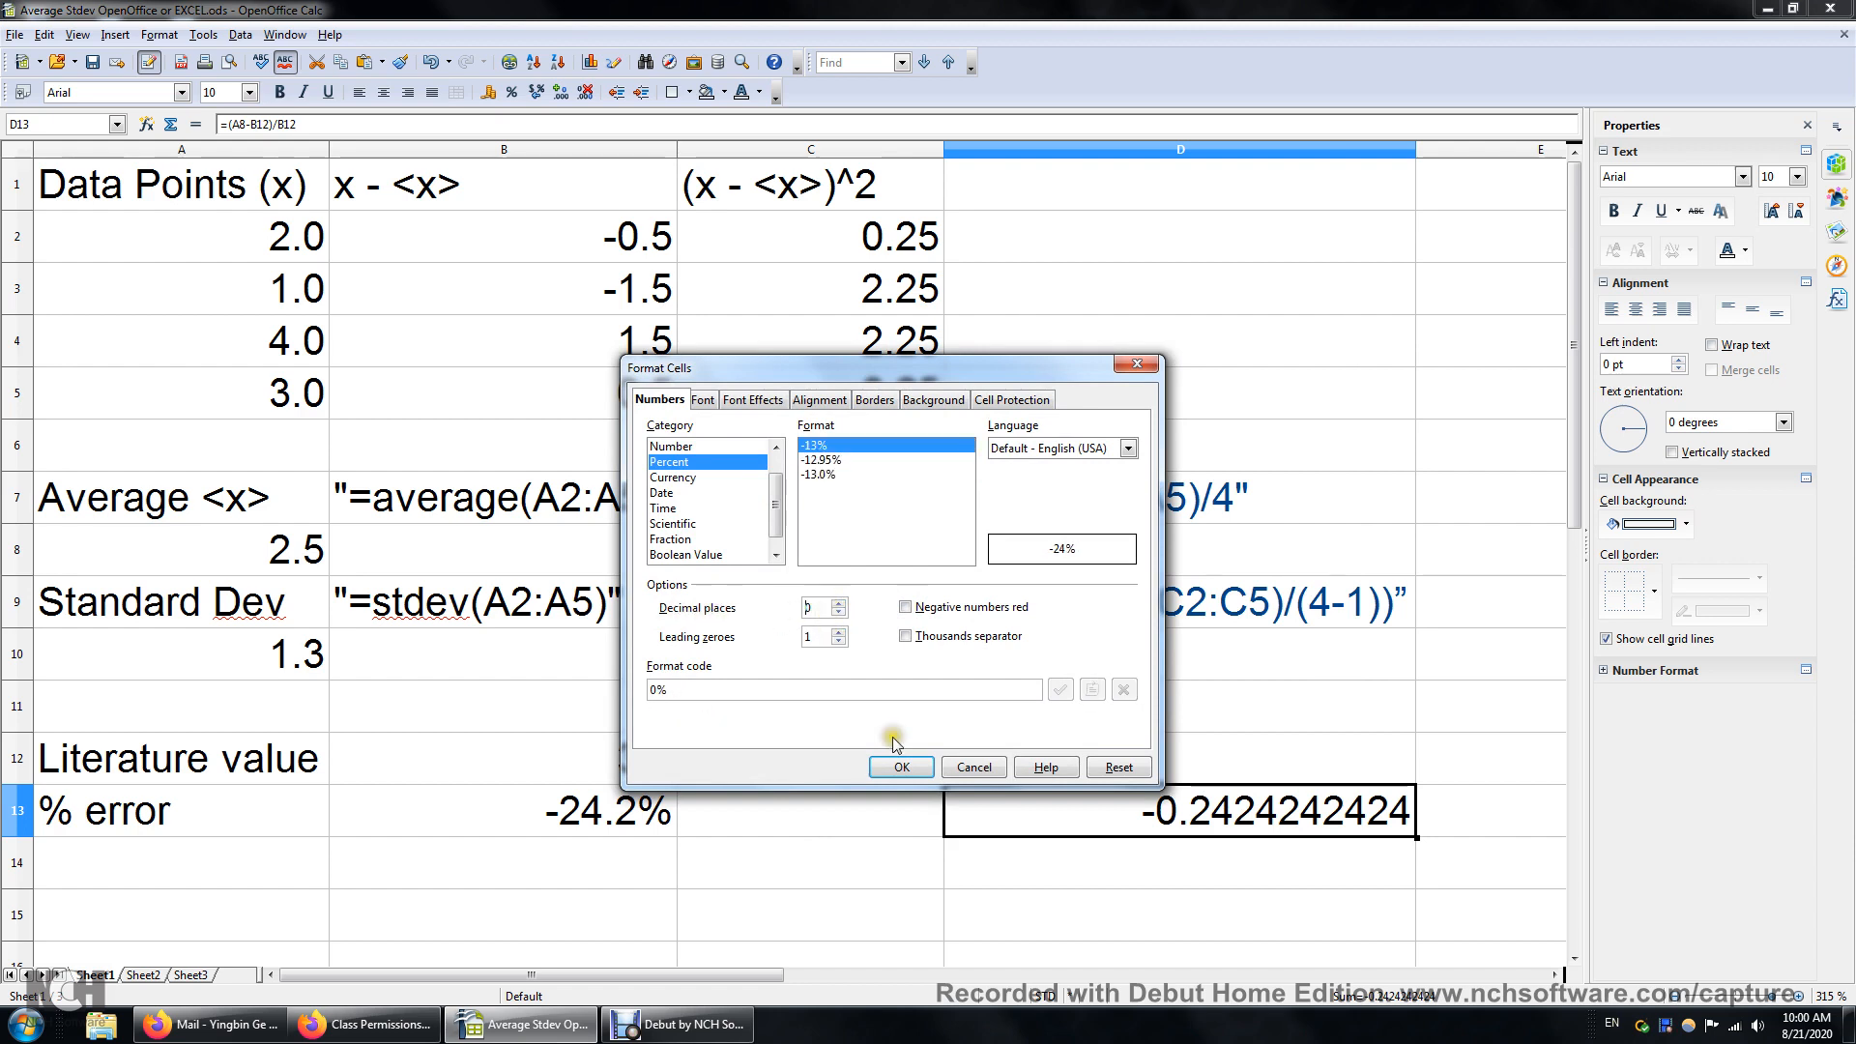
{"action": "left_click", "coordinate": [900, 767]}
{"action": "left_click", "coordinate": [1257, 909]}
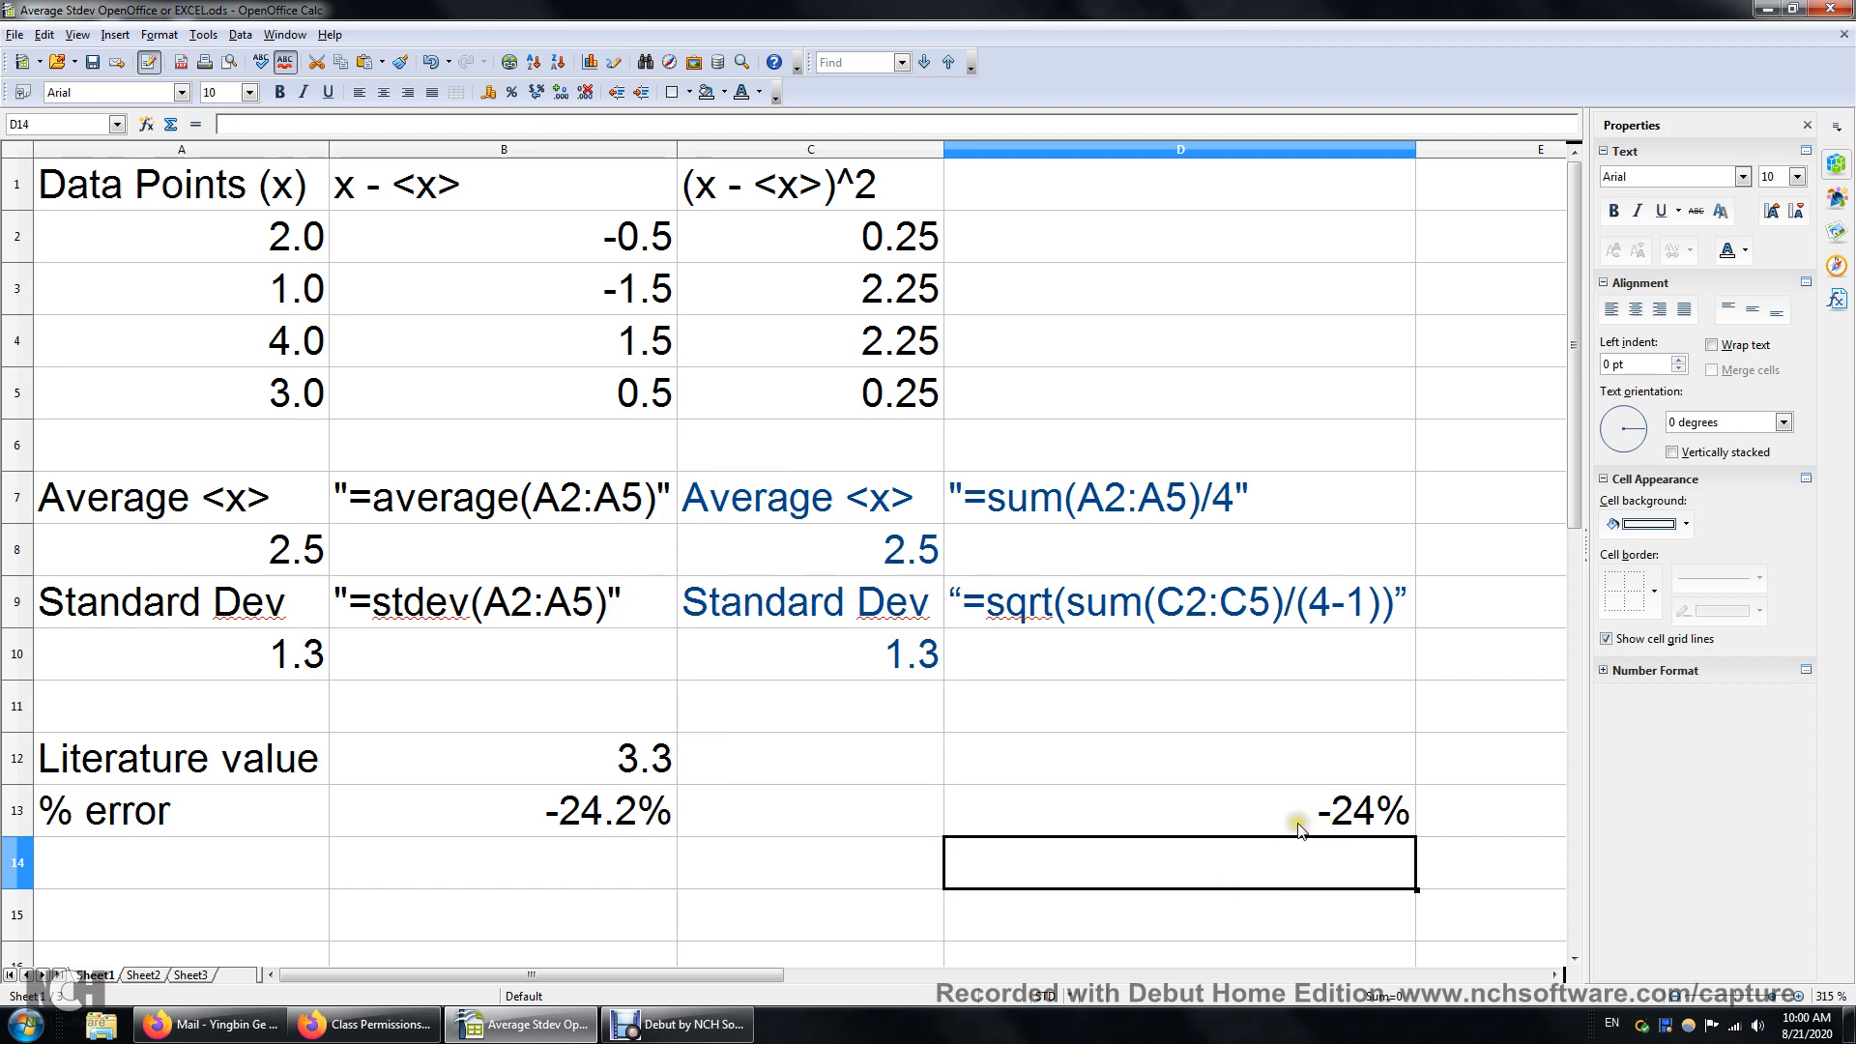
{"action": "left_click", "coordinate": [1248, 857]}
{"action": "left_click", "coordinate": [677, 1024]}
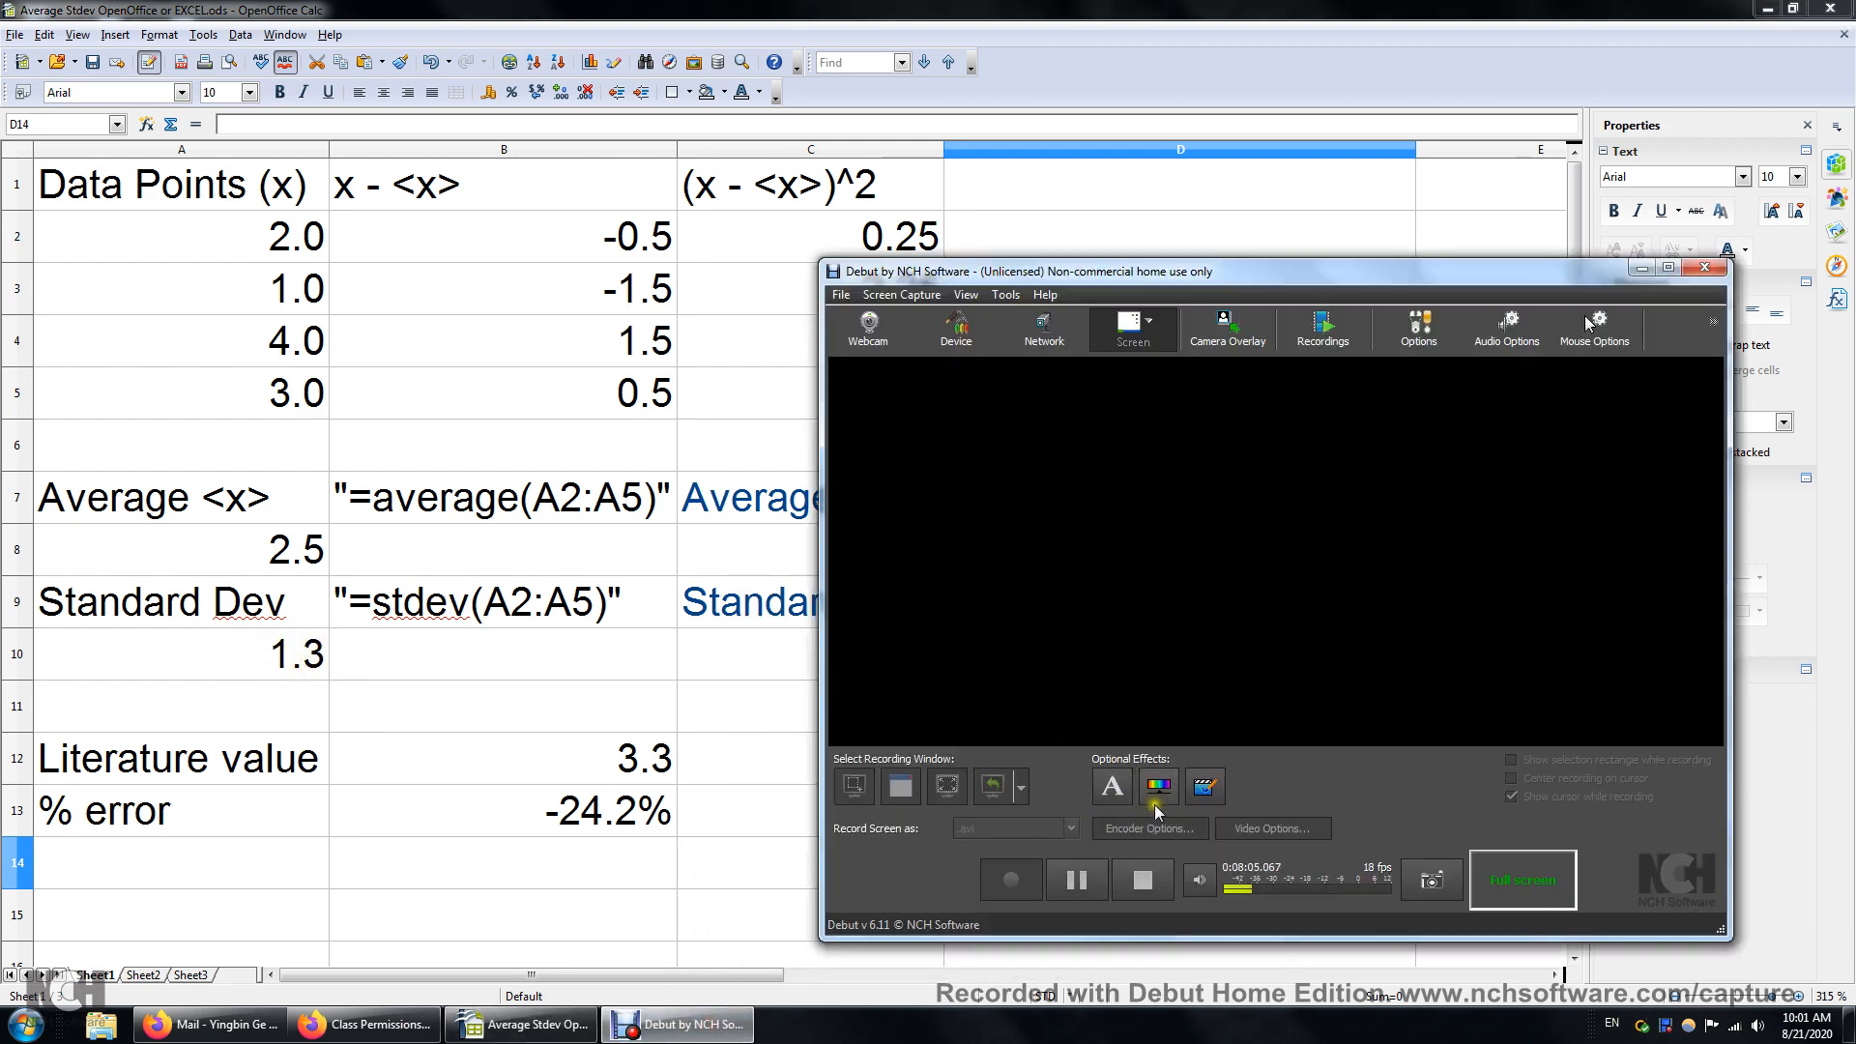